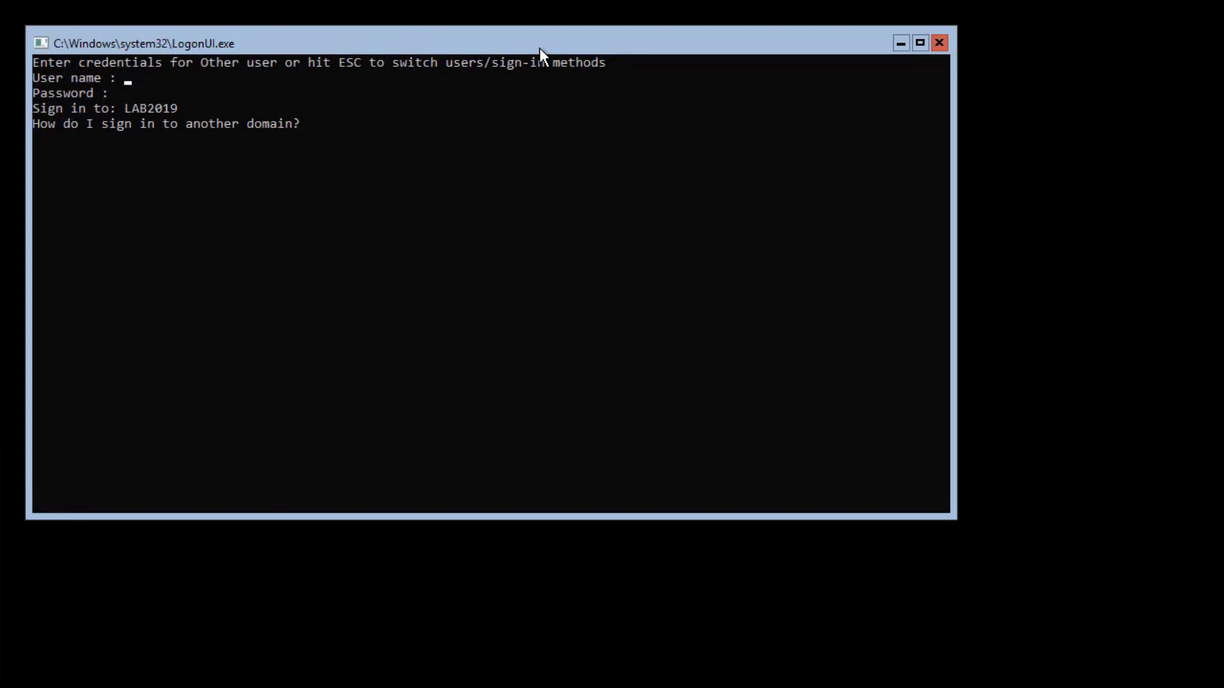
# Focus the LAB2019 sign-in prompt for signing in as another user
pyautogui.click(495, 185)
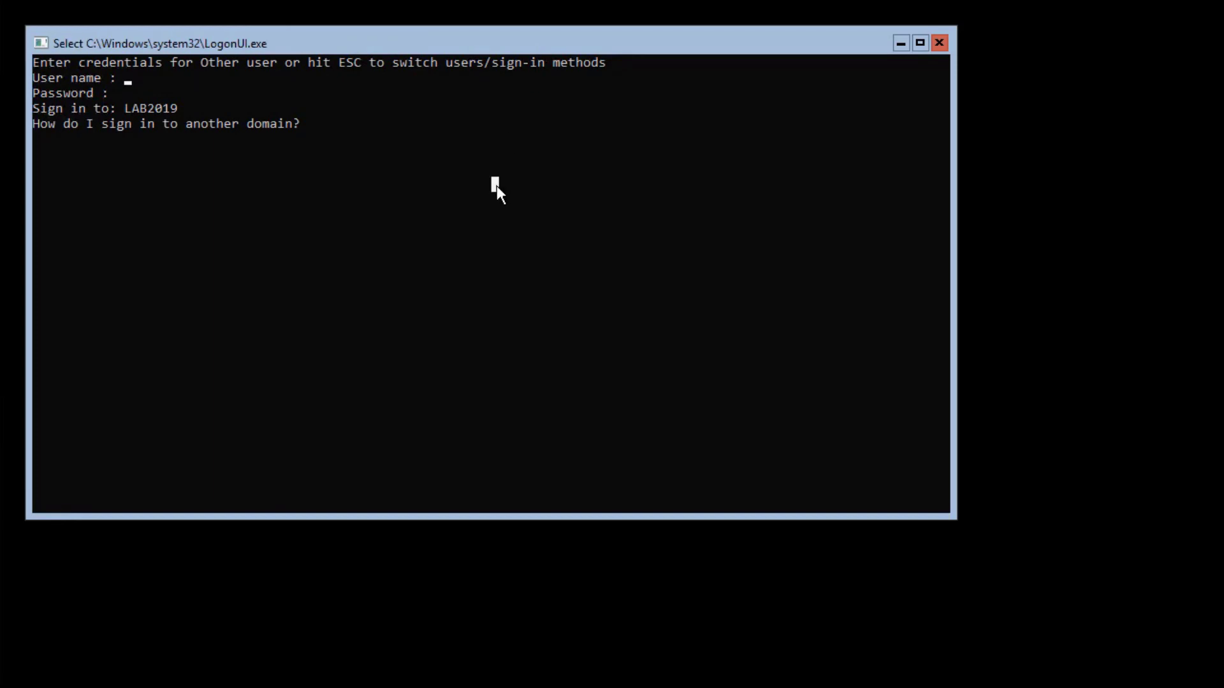
# Sign in as the LAB2019 domain administrator with the account password, then run sconfig
pyautogui.write('lab2019')
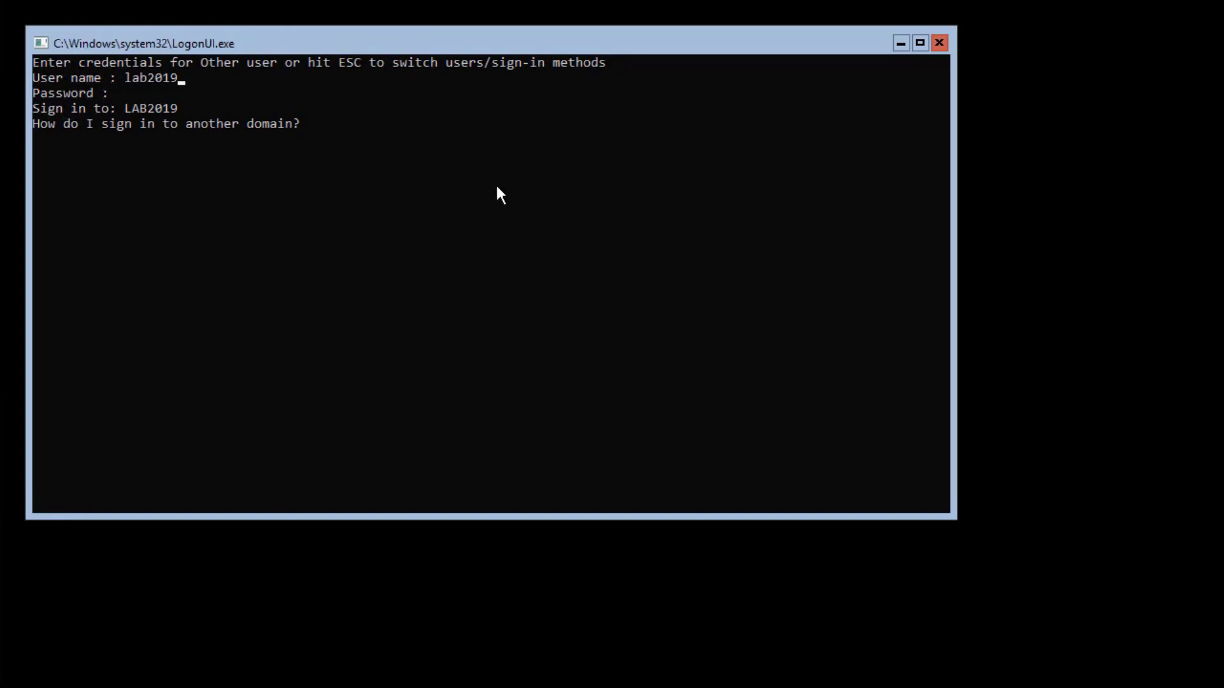
pyautogui.write('\\administrator')
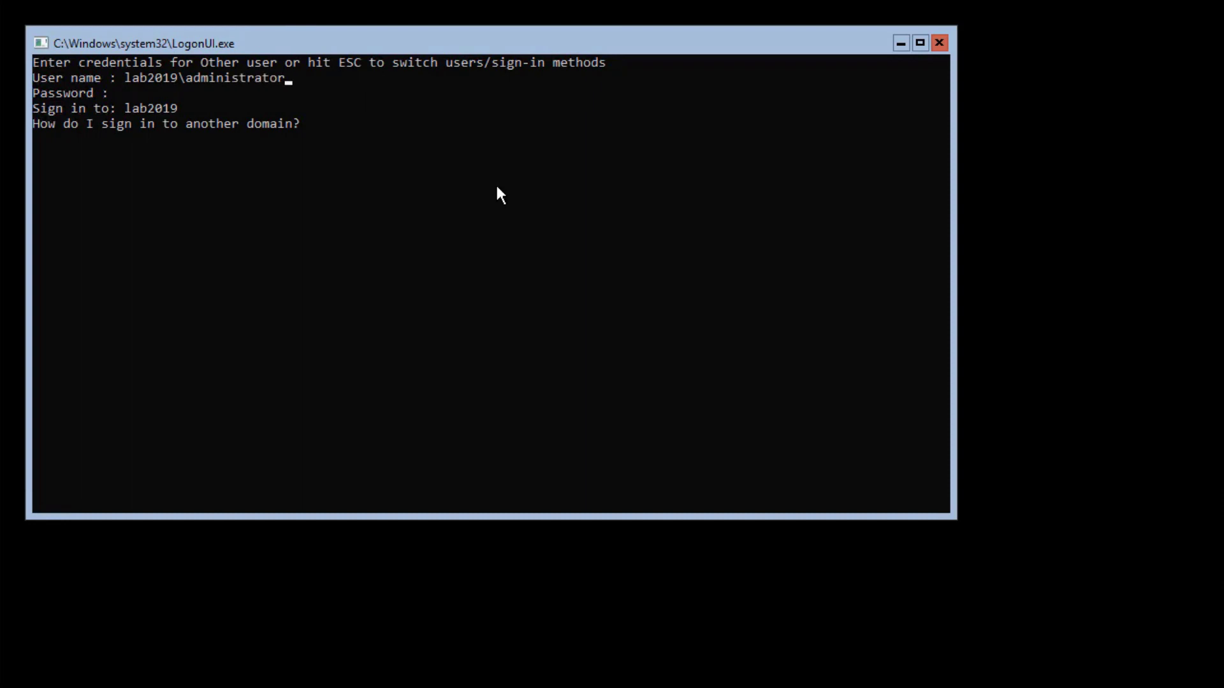
pyautogui.press('Return')
pyautogui.write('**********')
pyautogui.press('Return')
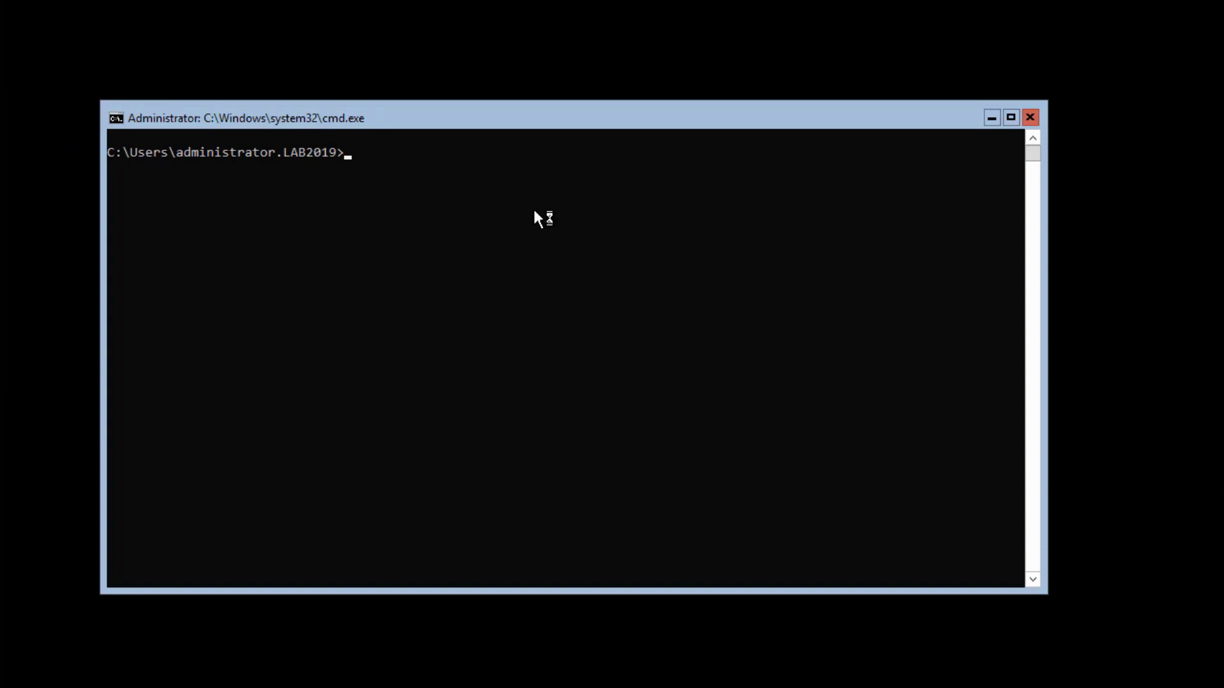
pyautogui.write('sconfig')
pyautogui.press('Return')
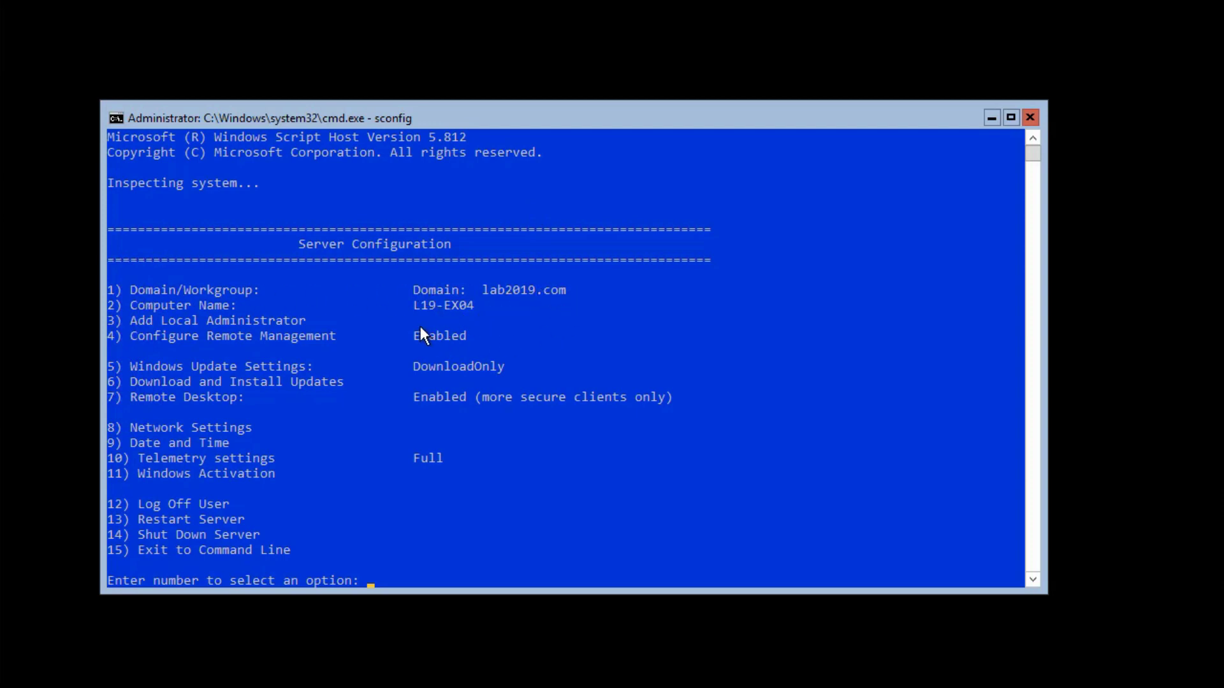
# Check the computer name L19-EX04, then view network adapter 1's IP, gateway and DNS settings
pyautogui.click(472, 307)
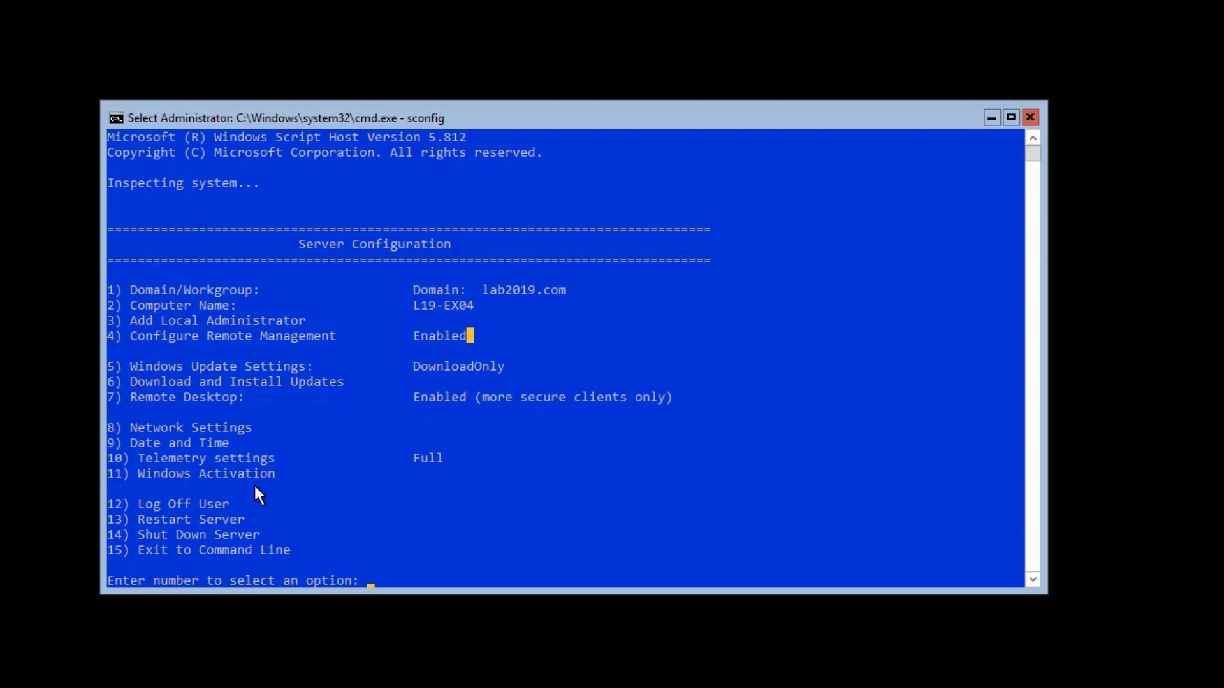
pyautogui.click(433, 570)
pyautogui.write('8')
pyautogui.press('Return')
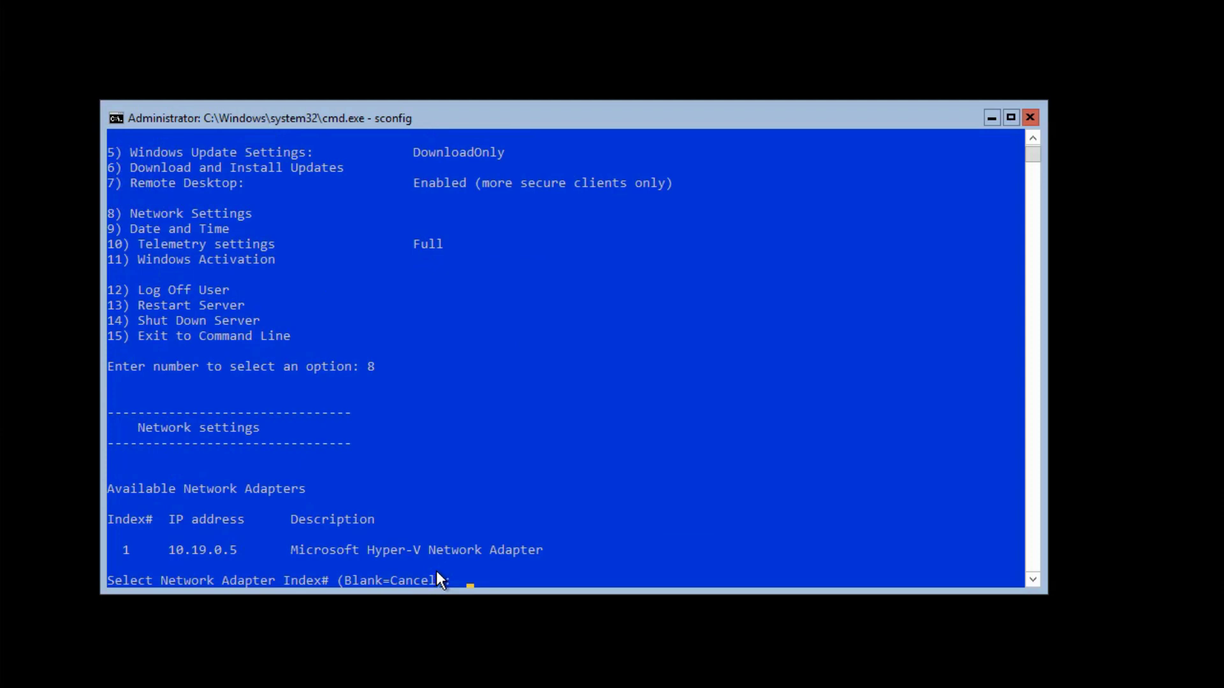
pyautogui.write('1')
pyautogui.press('Return')
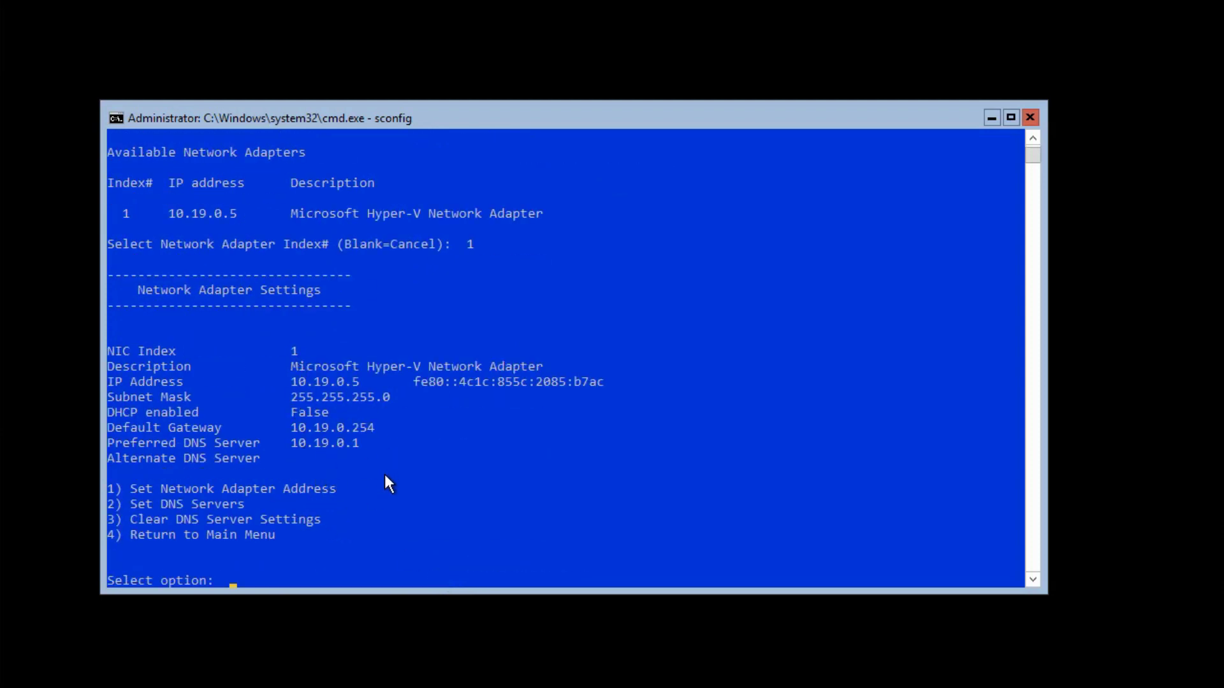
# Return to the sconfig main menu and exit to the command line with option 15
pyautogui.write('4')
pyautogui.press('Return')
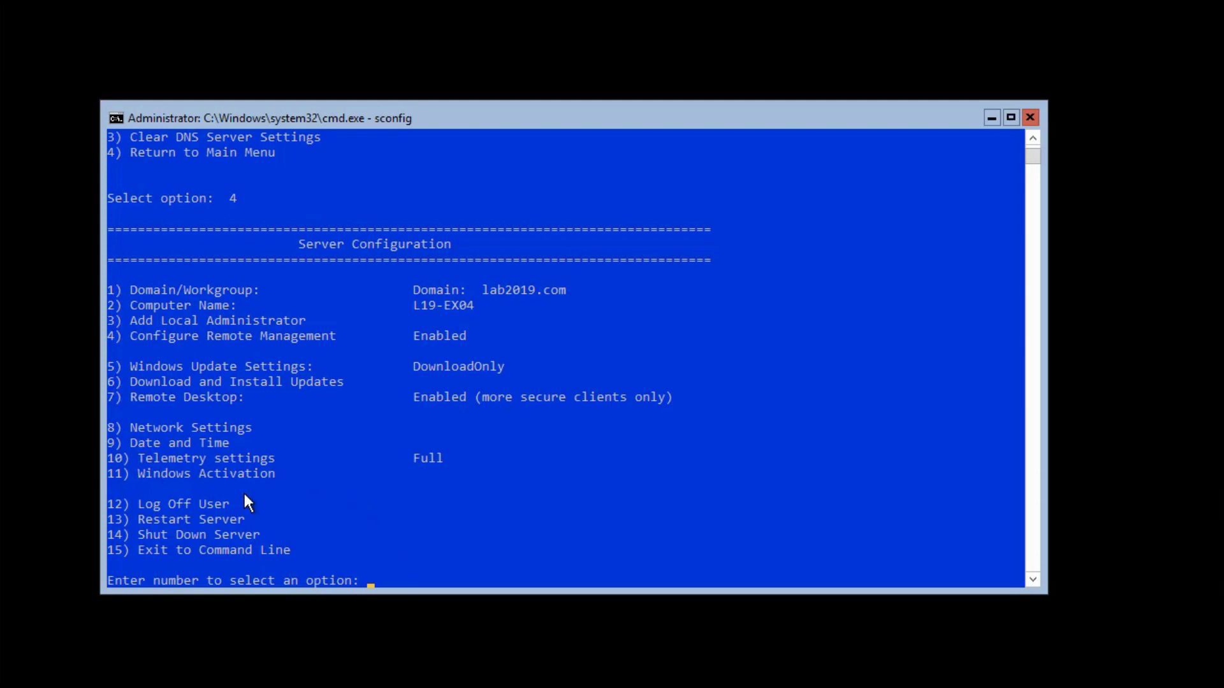
pyautogui.write('15')
pyautogui.press('Return')
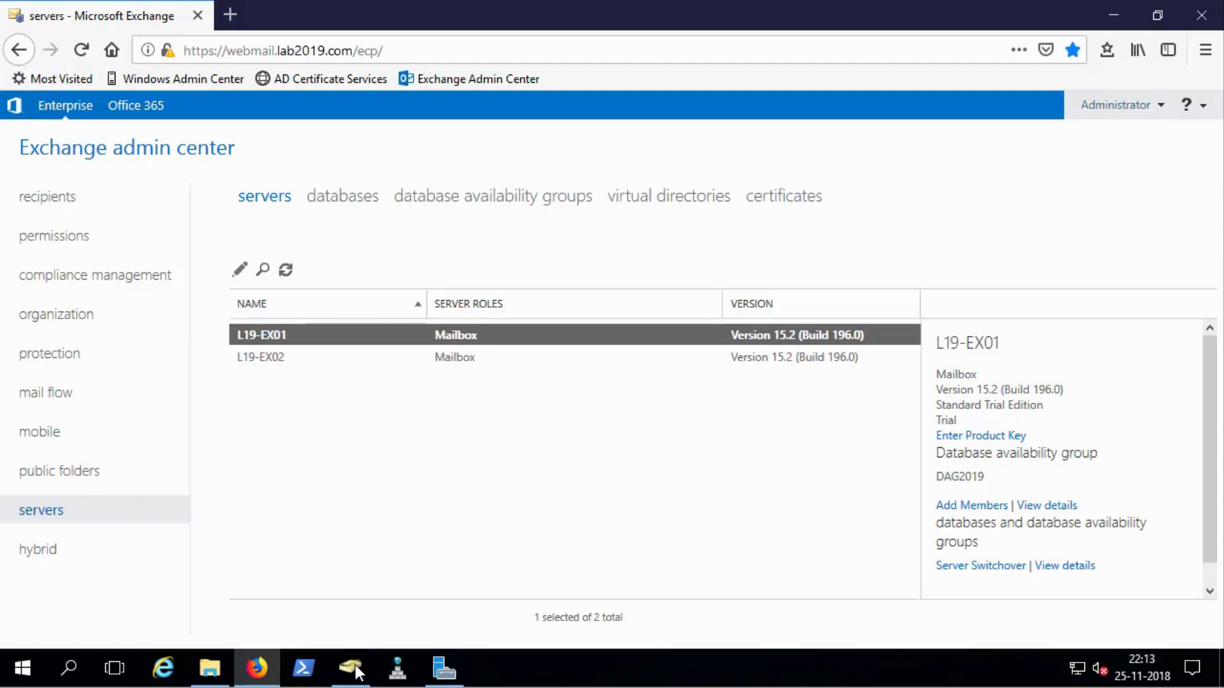
# In ADUC Computers, compare L19-EX04 against L19-EX02 and L19-EX01, confirming Windows Server 2019
pyautogui.click(355, 664)
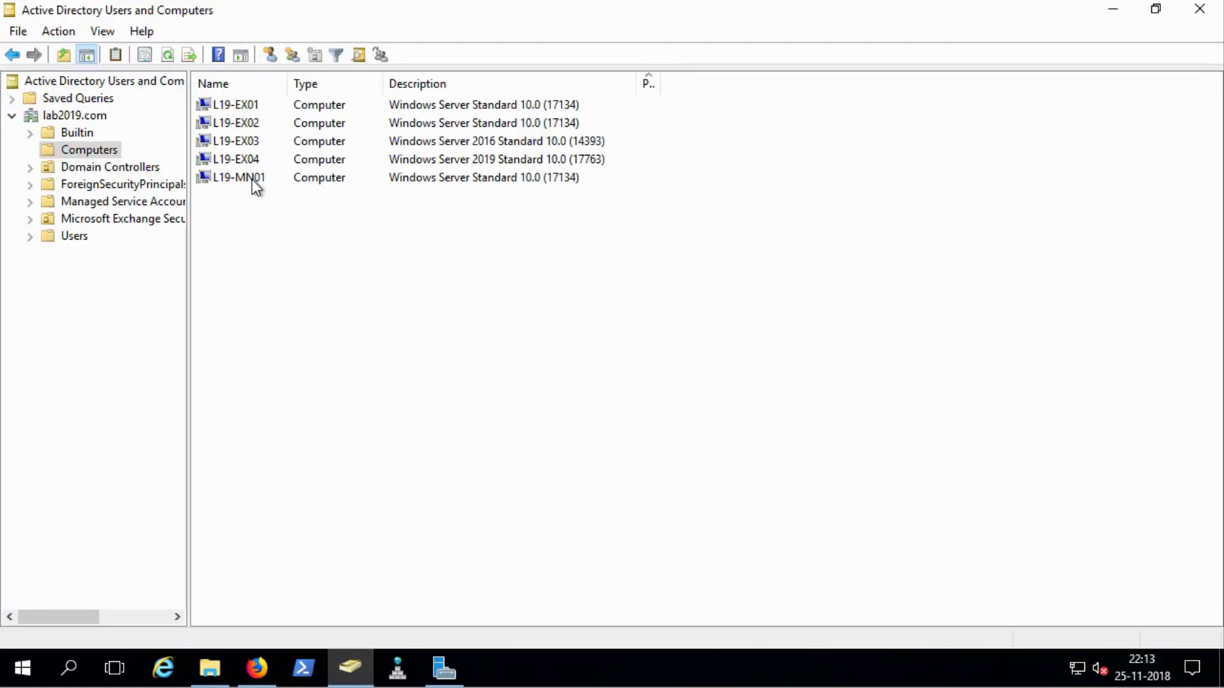
pyautogui.click(228, 163)
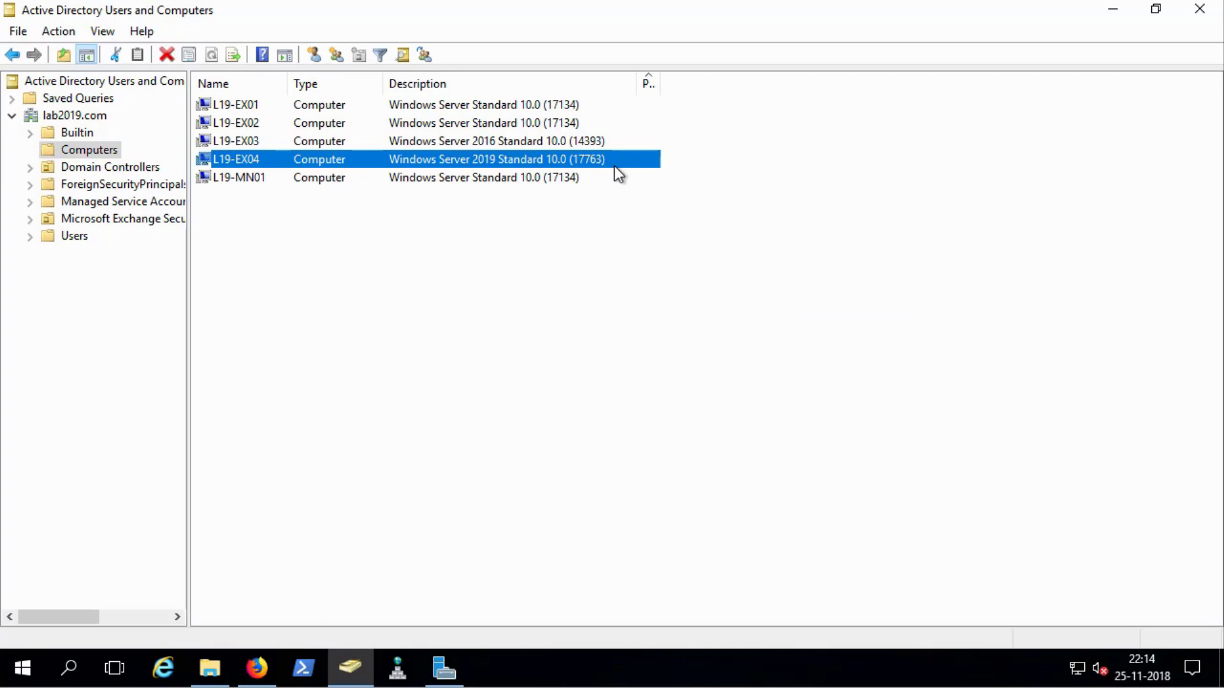
pyautogui.click(569, 131)
pyautogui.click(622, 107)
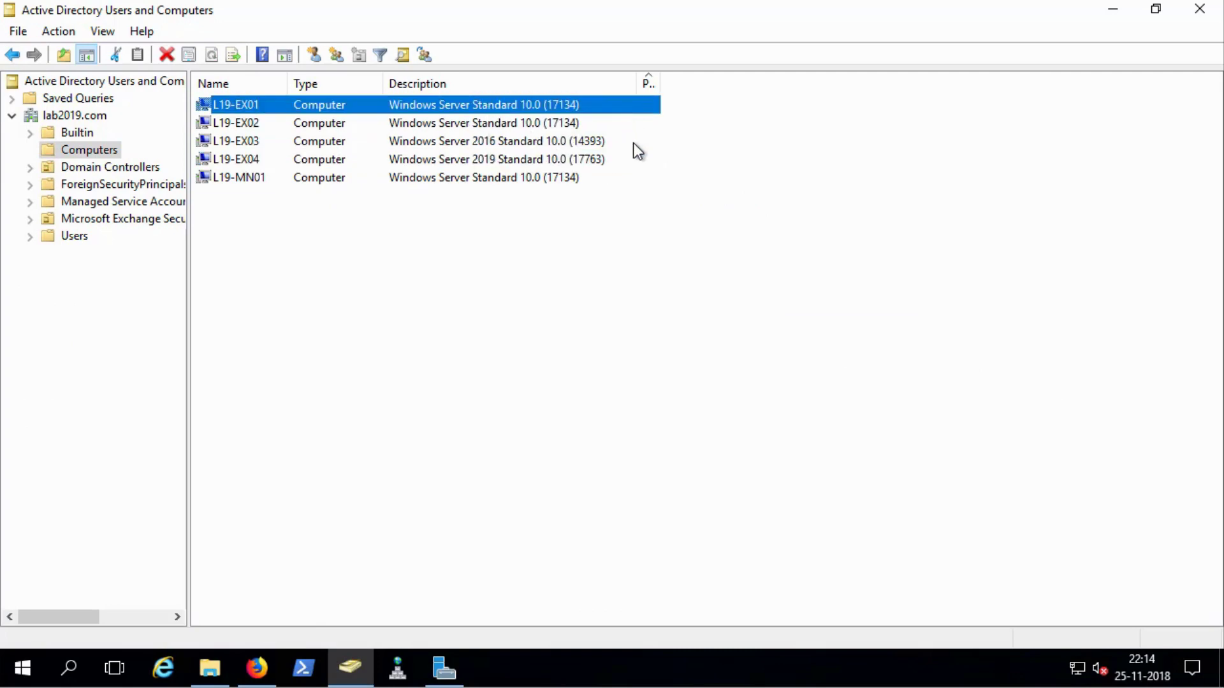
pyautogui.click(637, 161)
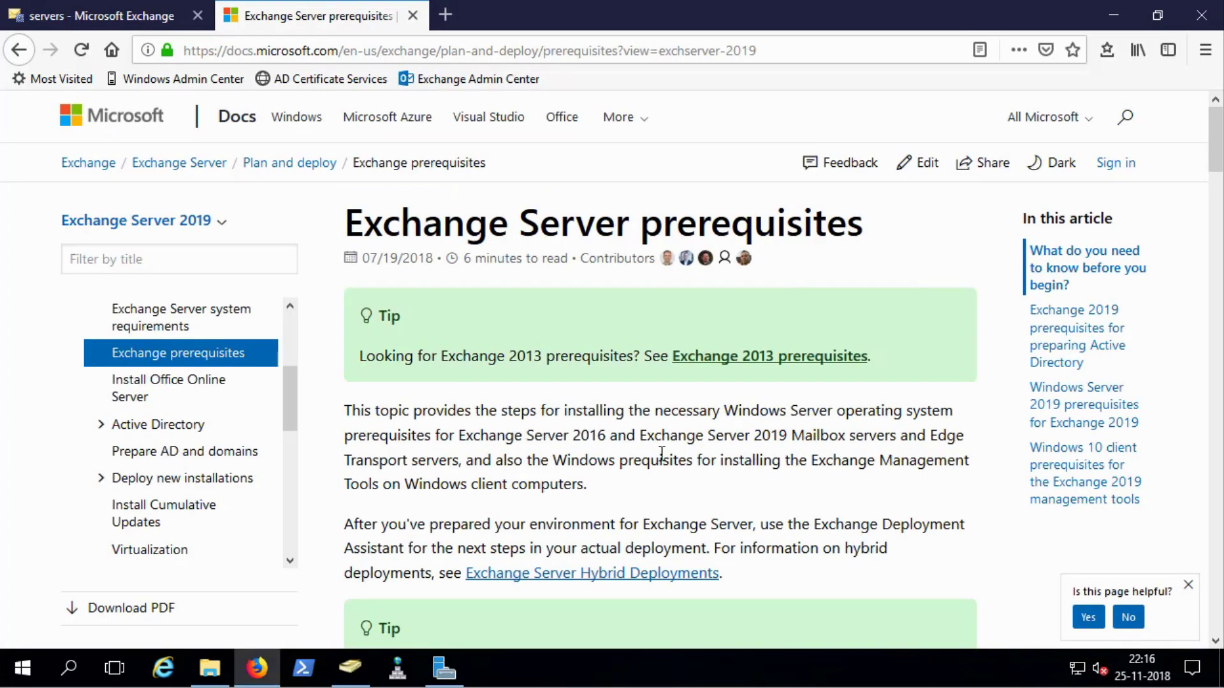
# Scroll down through the Exchange Server prerequisites article
pyautogui.scroll(-5, 667, 454)
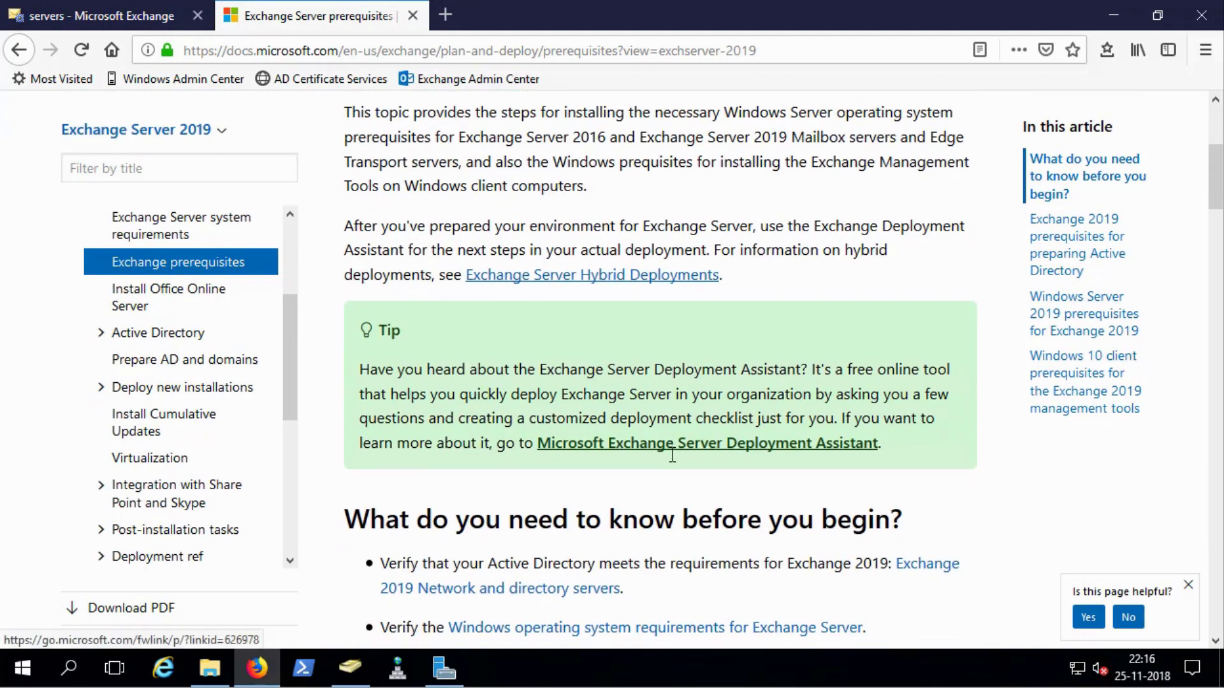
pyautogui.scroll(-1, 671, 457)
pyautogui.scroll(-2, 671, 457)
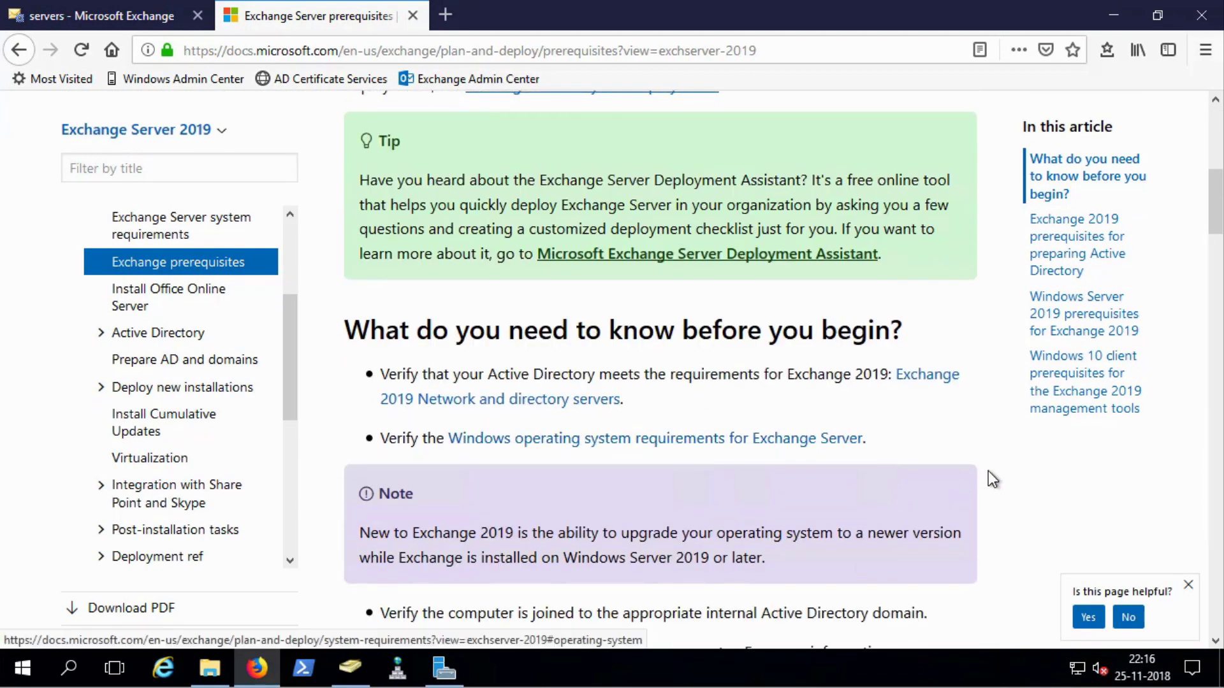
pyautogui.scroll(-3, 988, 480)
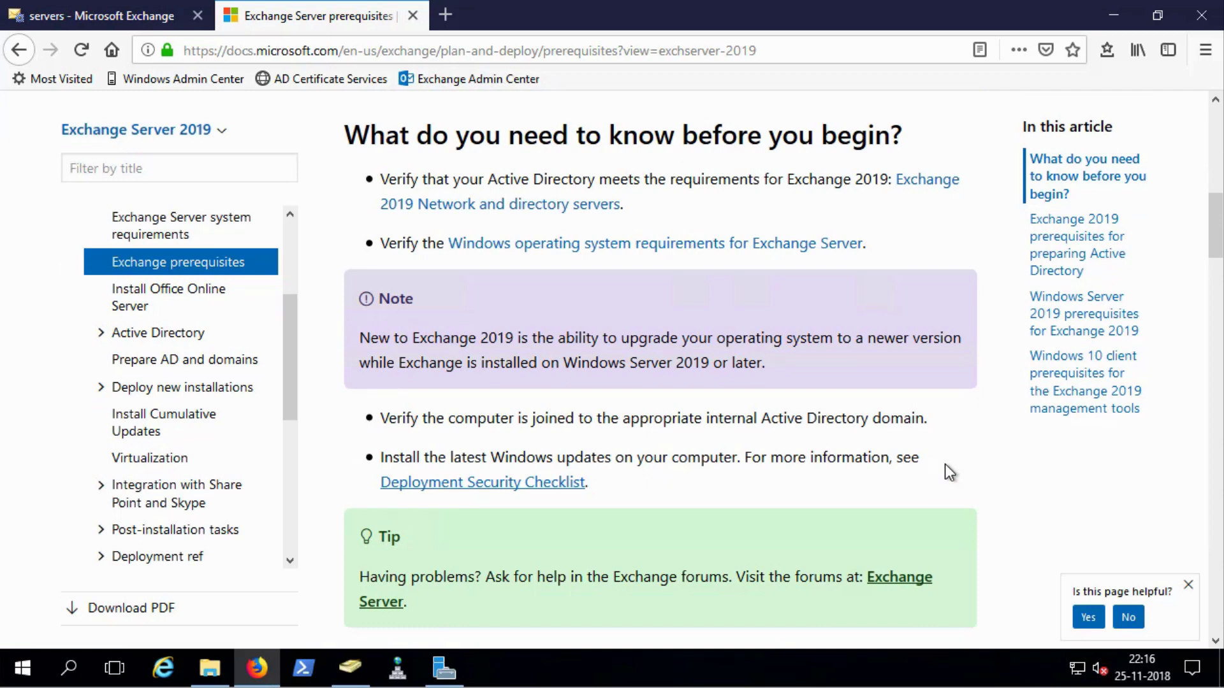
pyautogui.scroll(-2, 945, 465)
pyautogui.scroll(-3, 945, 466)
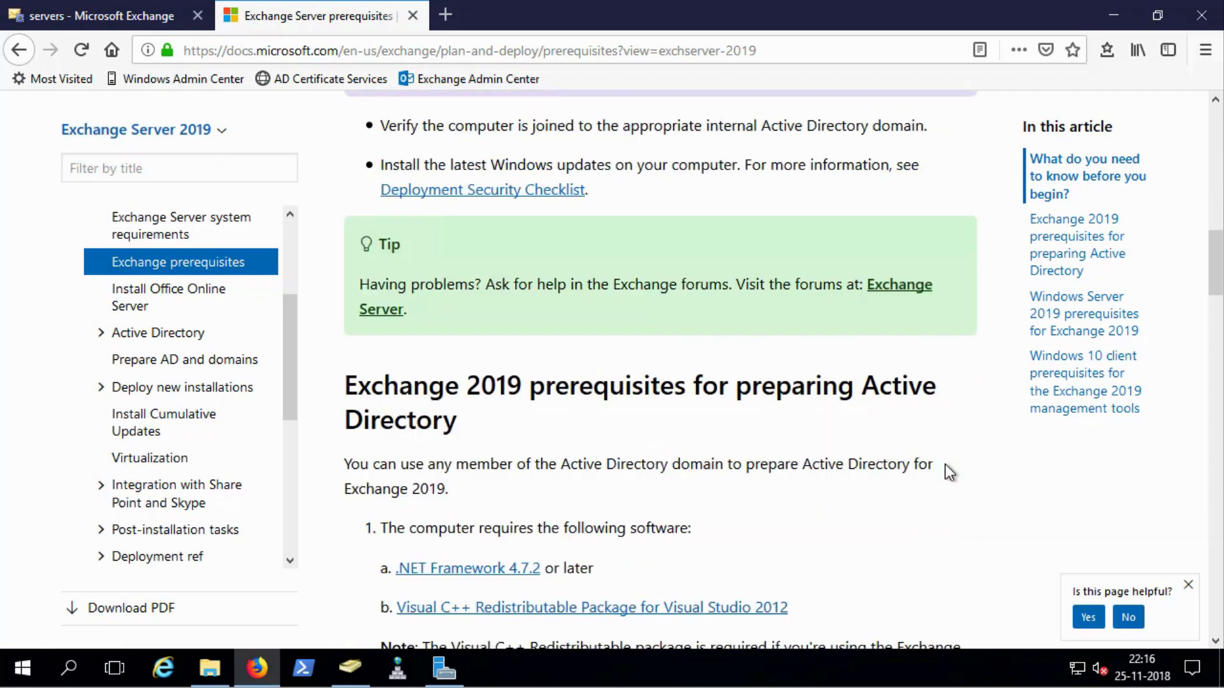
pyautogui.scroll(-5, 946, 472)
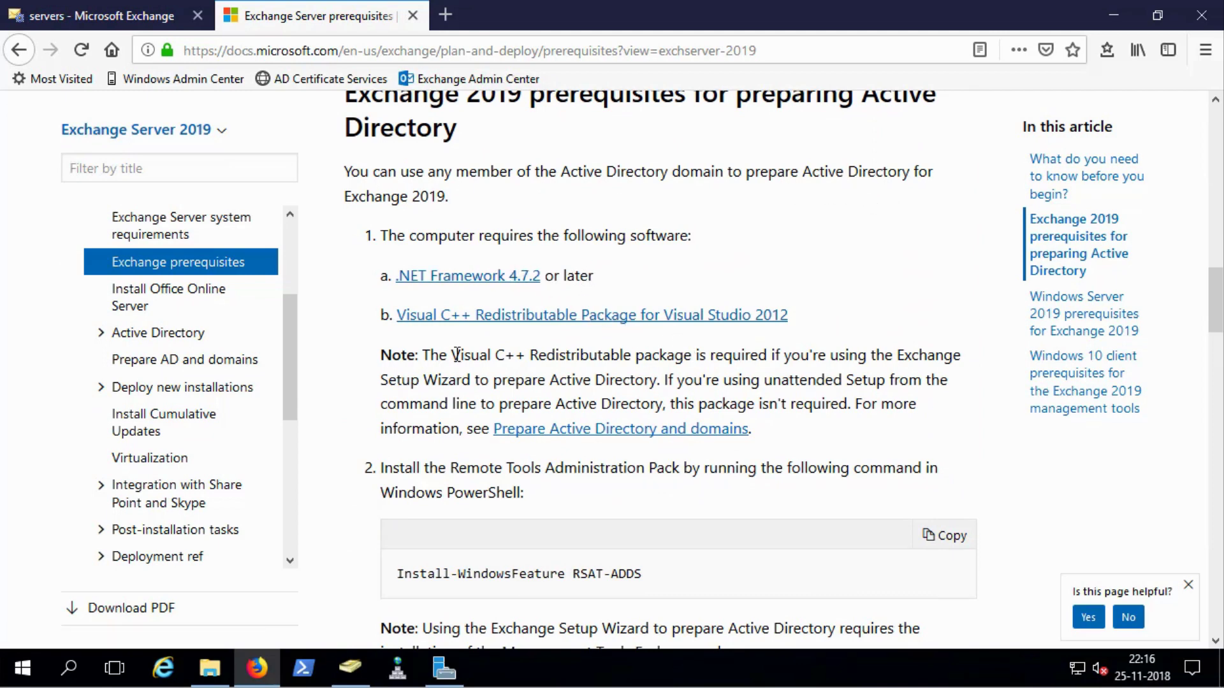
# Highlight the Visual C++ unattended-setup note, then continue to the Windows Server 2019 section
pyautogui.moveTo(422, 355); pyautogui.dragTo(813, 434)
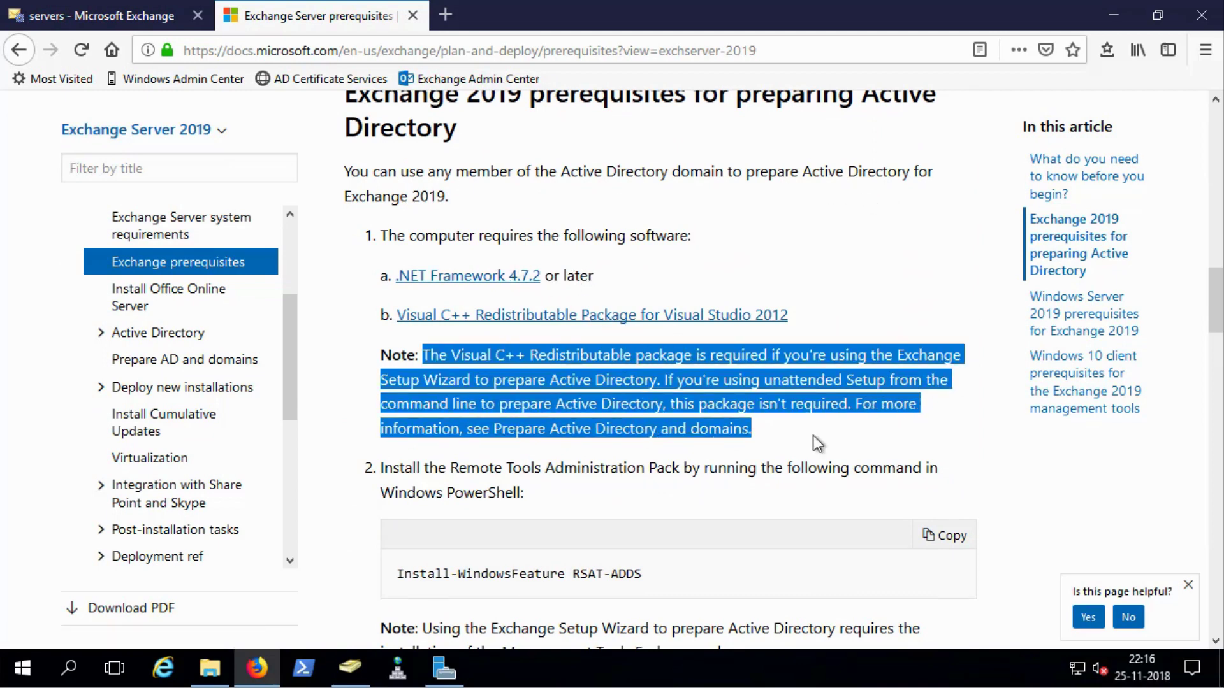
pyautogui.click(813, 435)
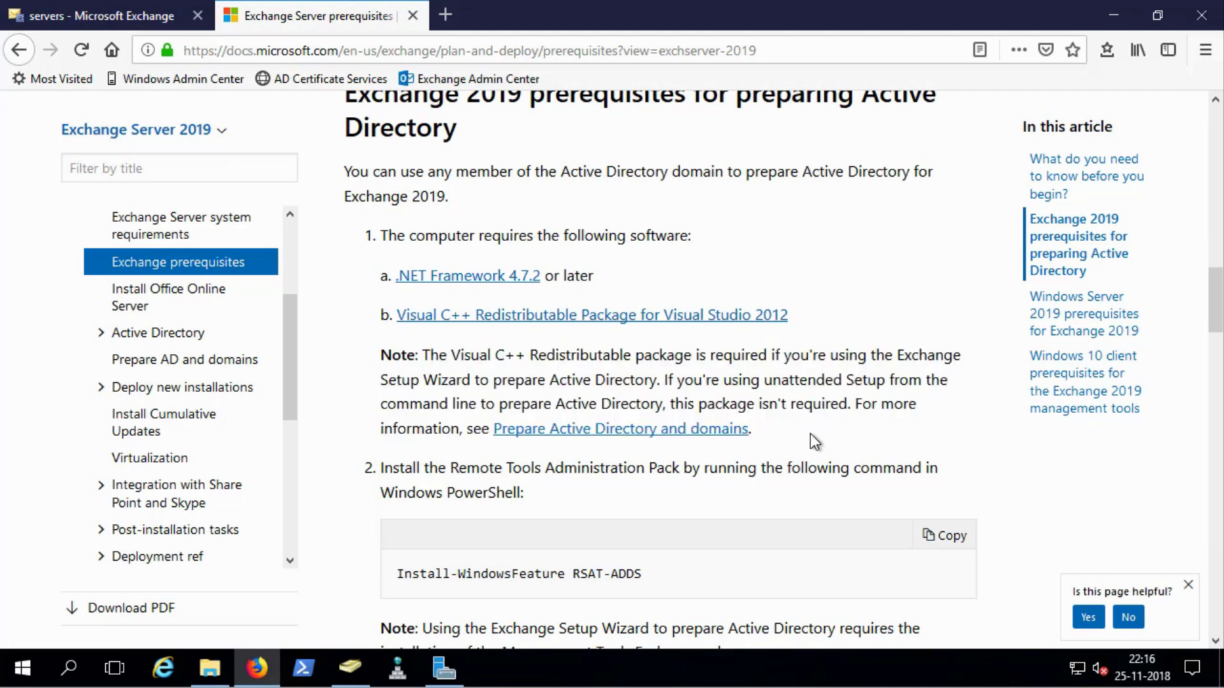
pyautogui.scroll(-2, 810, 433)
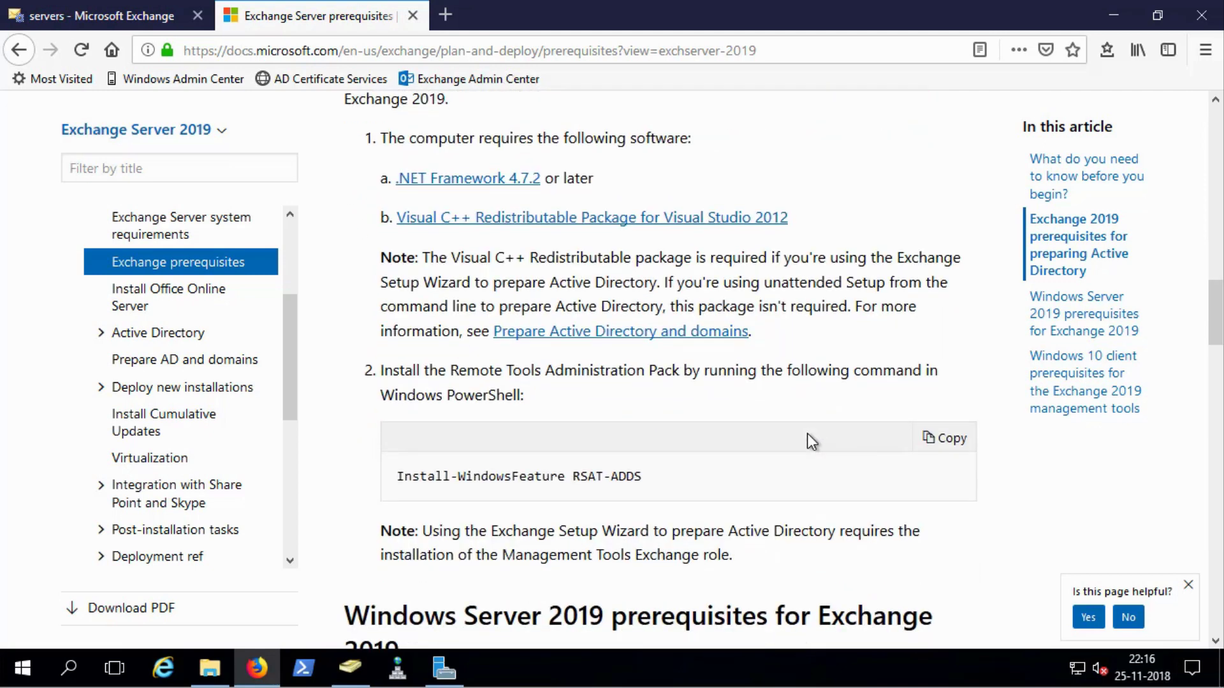
pyautogui.scroll(-2, 808, 435)
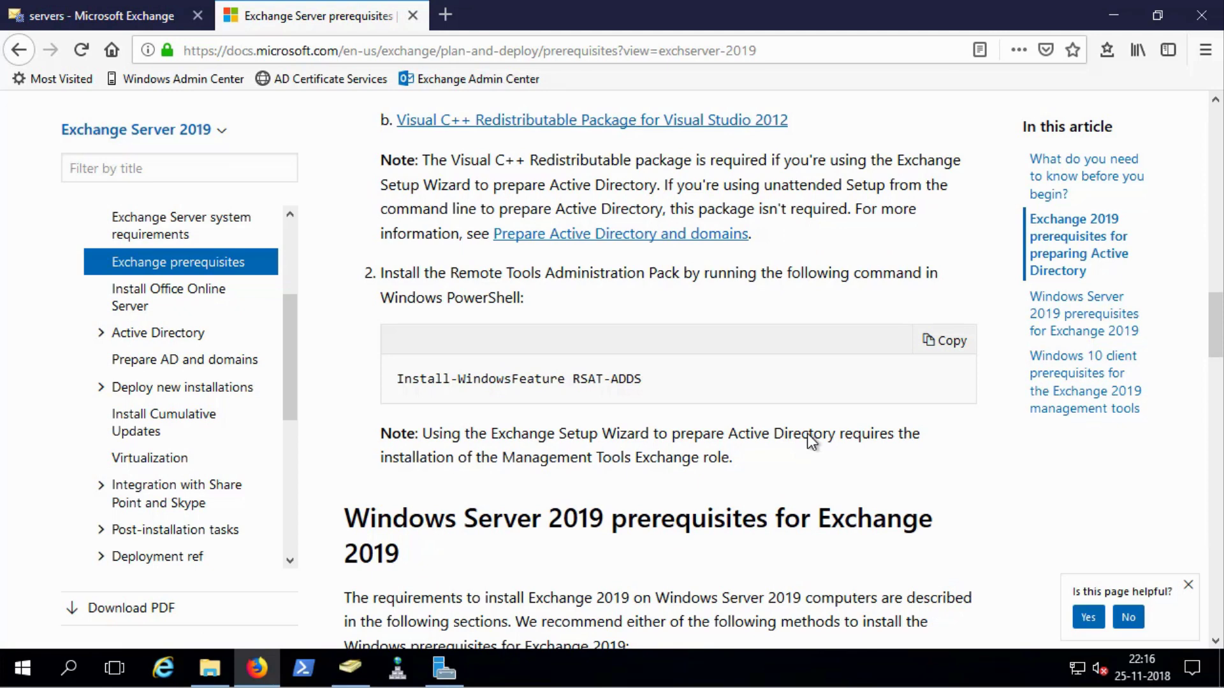
pyautogui.scroll(-5, 810, 433)
pyautogui.scroll(-3, 719, 287)
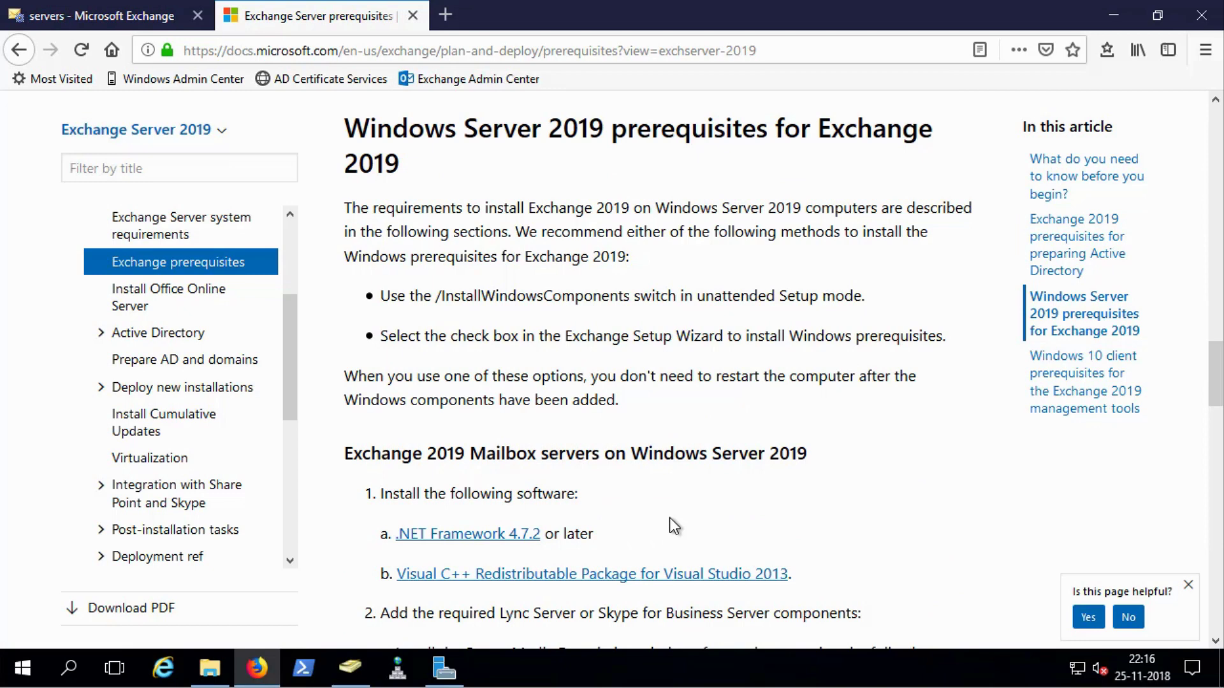
# Review the Mailbox server prerequisites: .NET Framework 4.7.2 and Visual C++ 2013 on Windows Server 2019
pyautogui.scroll(-3, 670, 519)
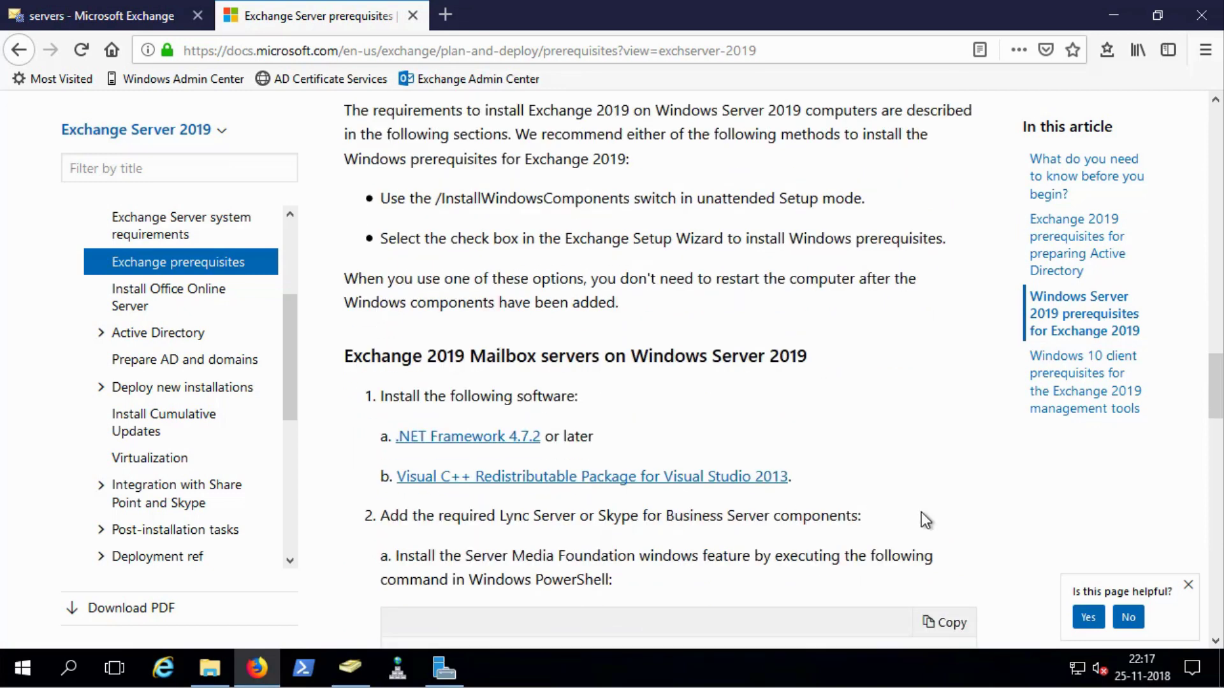
pyautogui.scroll(-3, 920, 517)
pyautogui.scroll(-8, 807, 510)
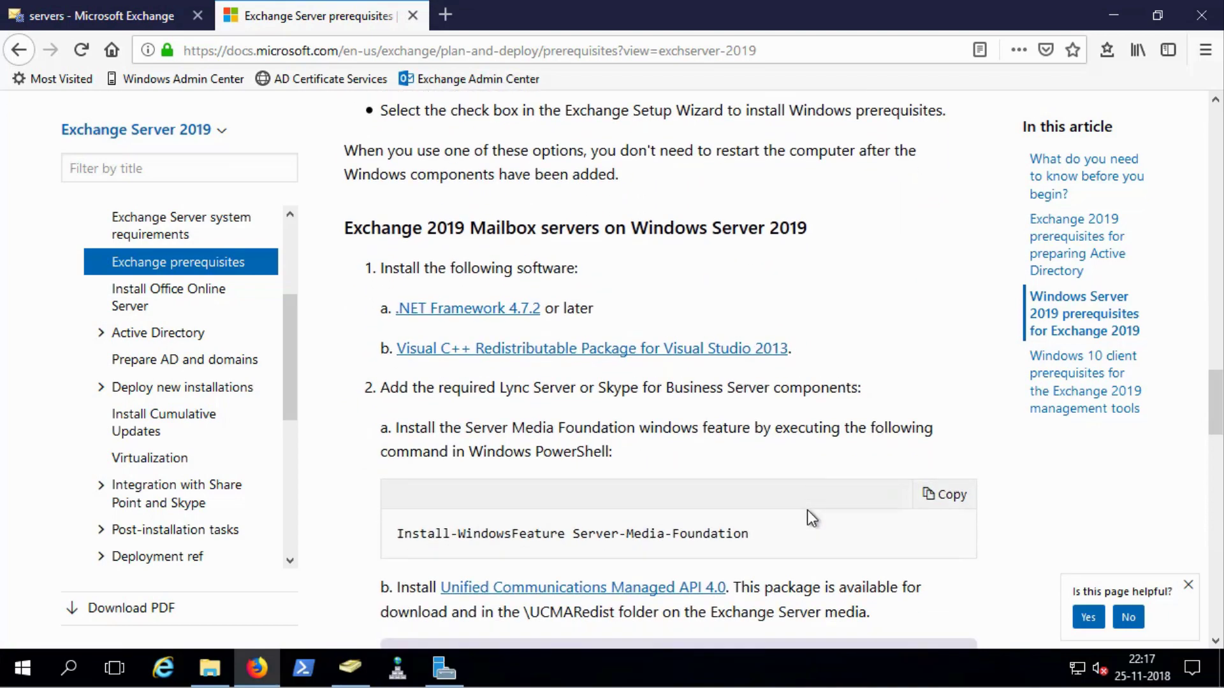
pyautogui.scroll(-6, 807, 518)
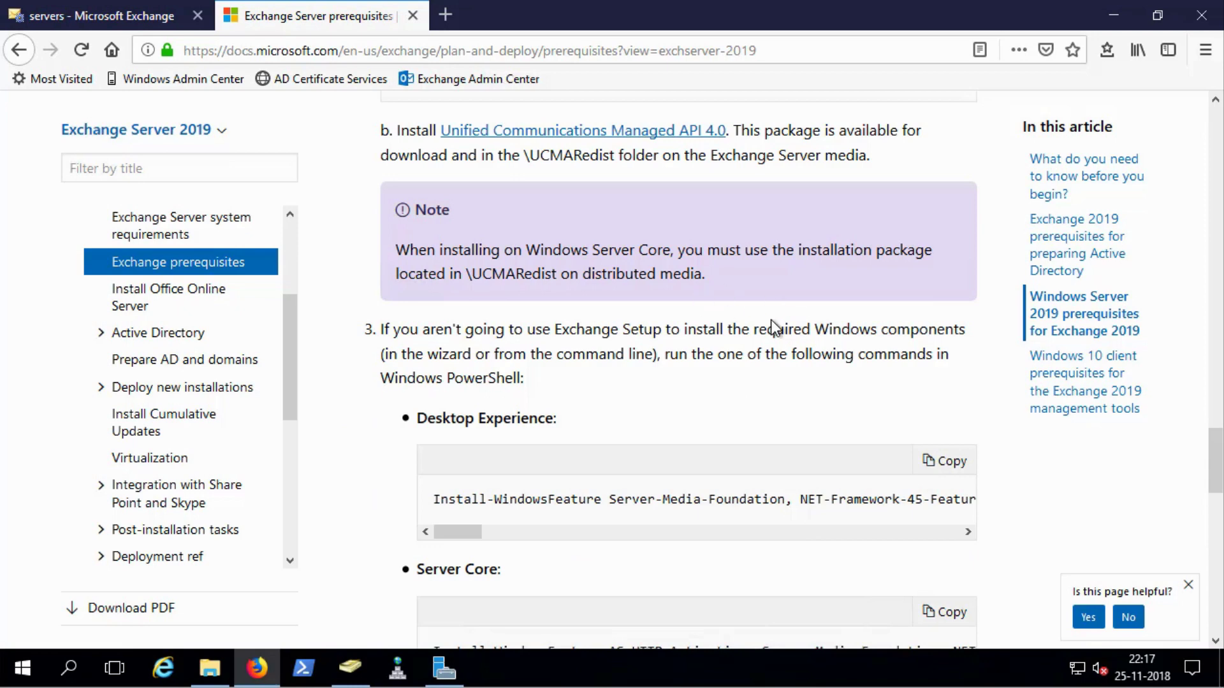
pyautogui.scroll(3, 789, 339)
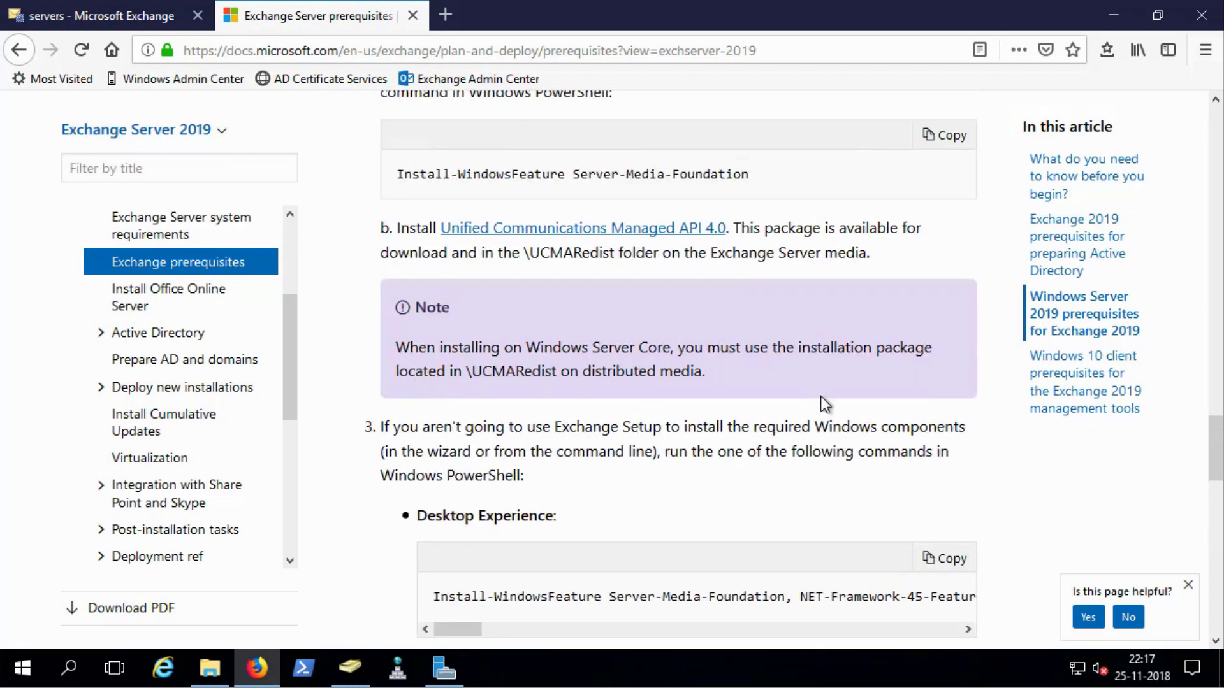
pyautogui.scroll(3, 825, 439)
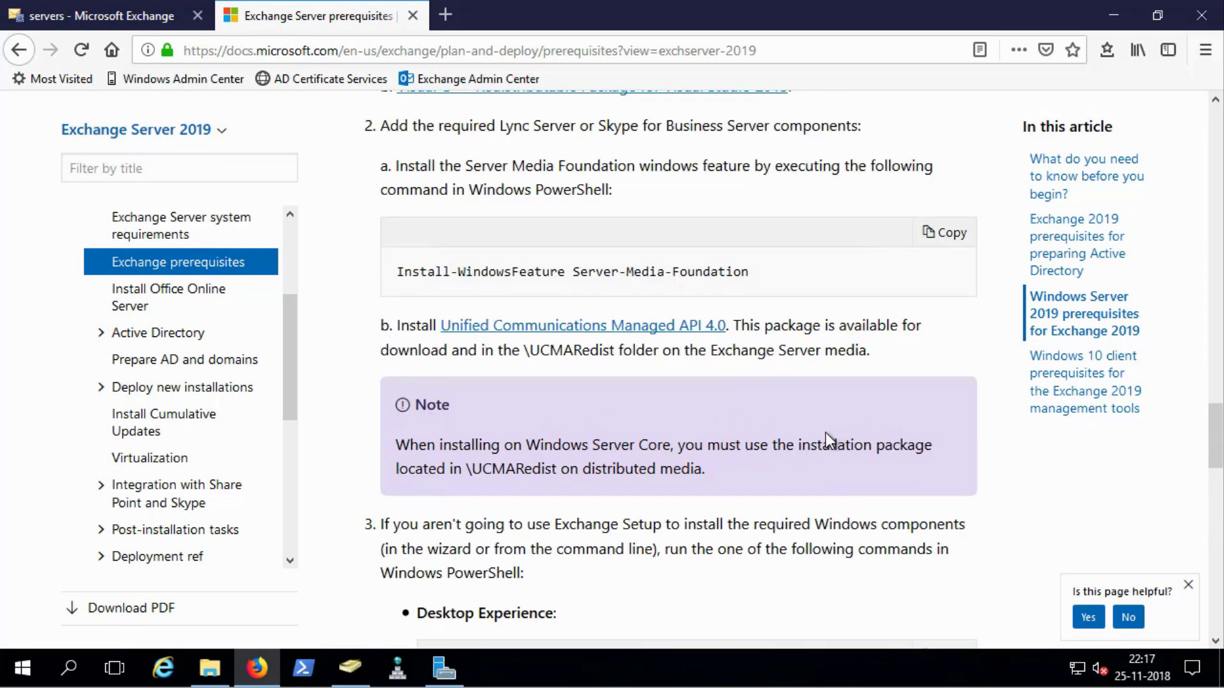
pyautogui.scroll(9, 826, 437)
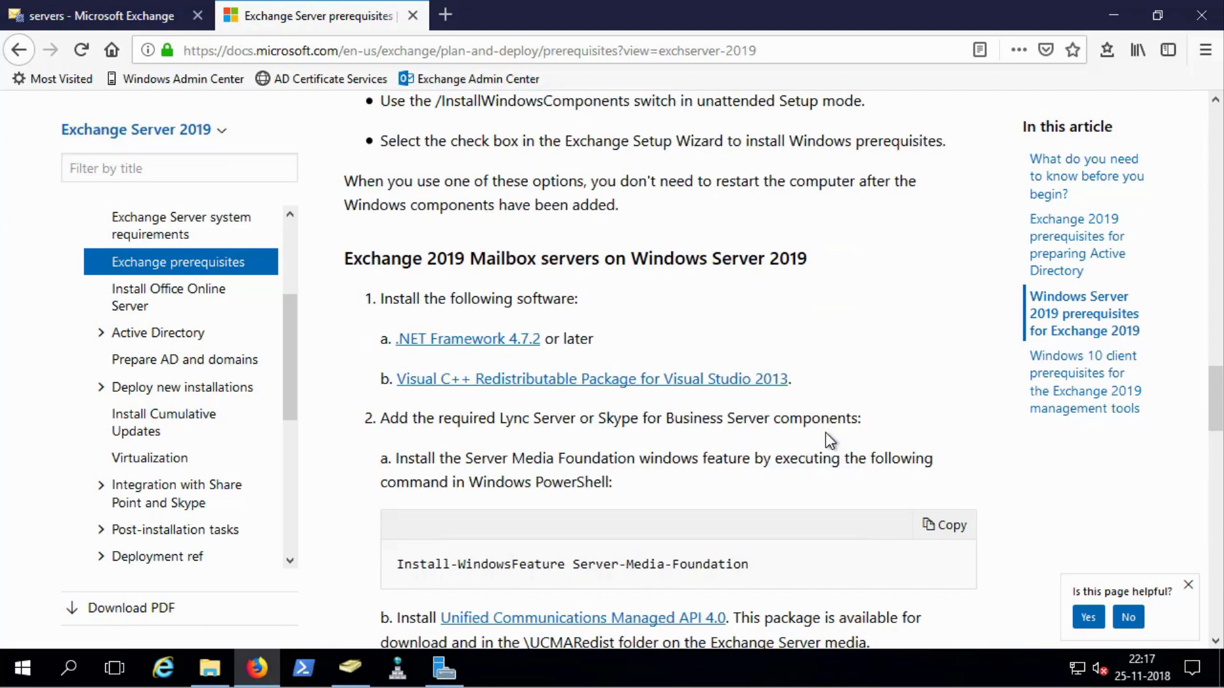
pyautogui.scroll(-3, 827, 437)
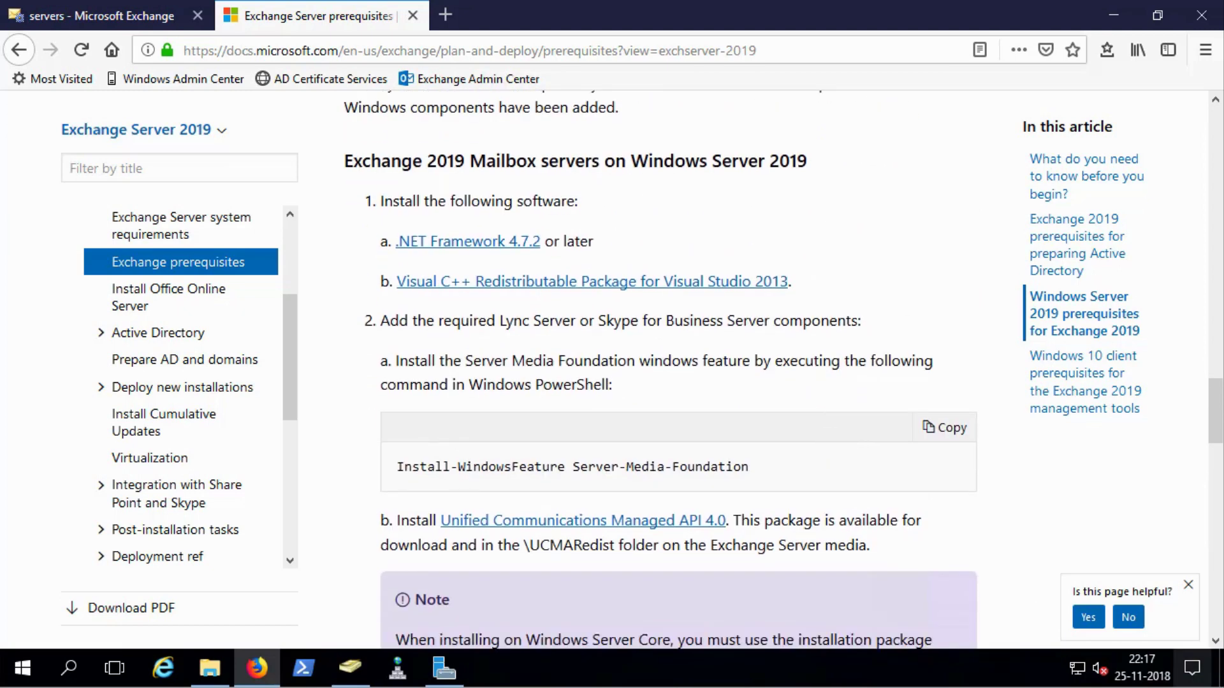
pyautogui.scroll(-20, 851, 510)
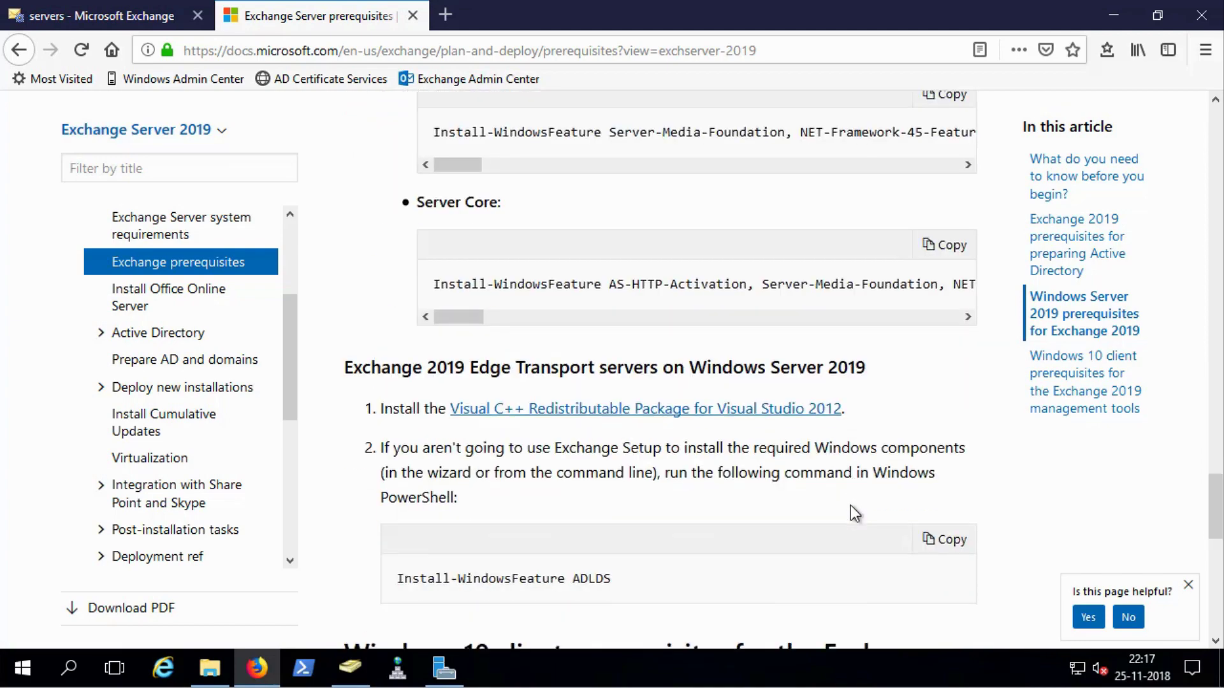
pyautogui.scroll(-3, 851, 506)
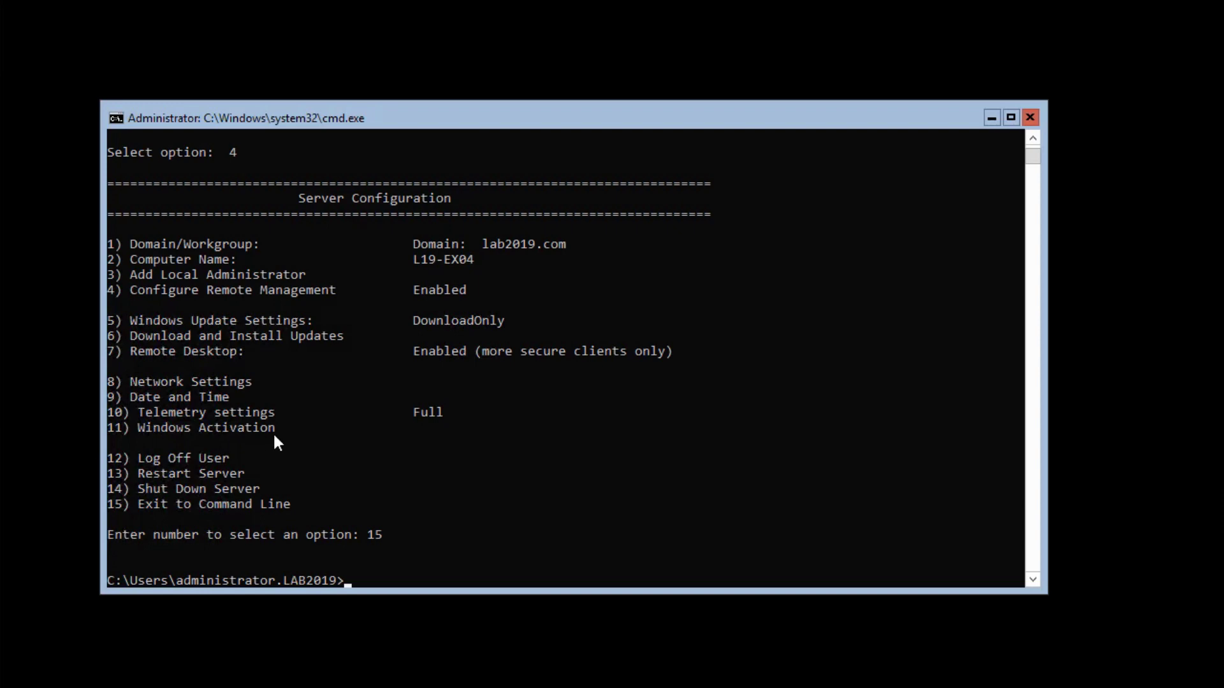
# Switch the console to drive T and list its installers with dir
pyautogui.click(356, 455)
pyautogui.press('Escape')
pyautogui.write('t:')
pyautogui.press('Return')
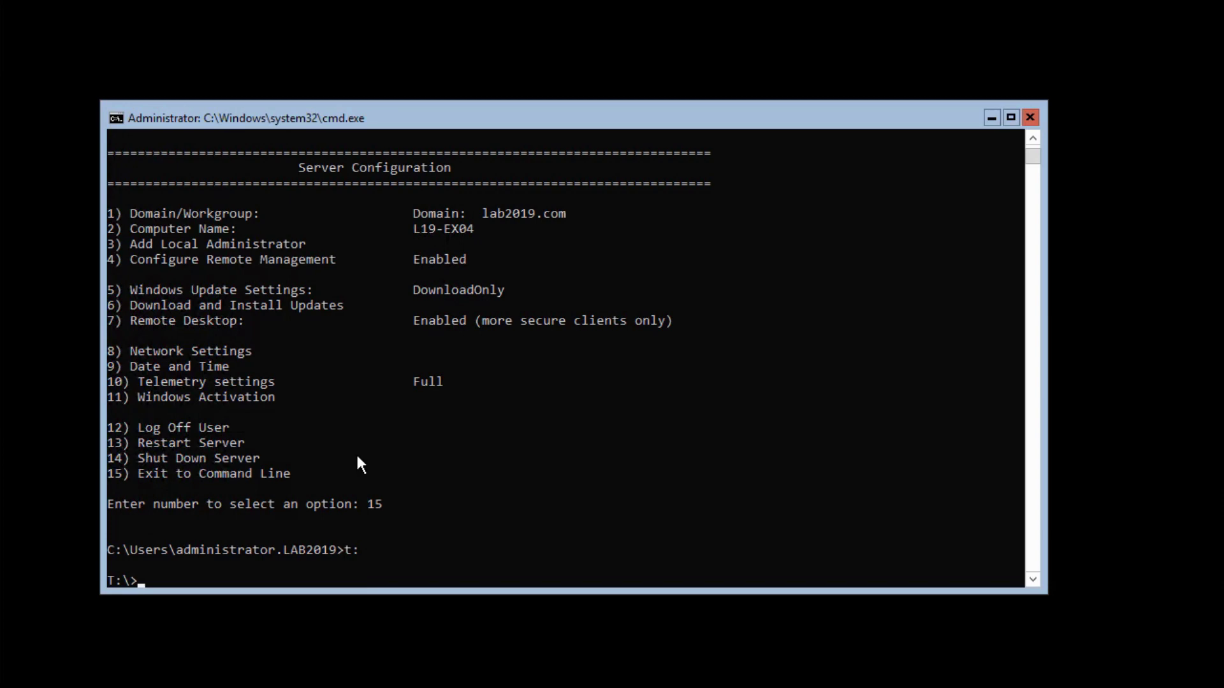
pyautogui.write('dir')
pyautogui.press('Return')
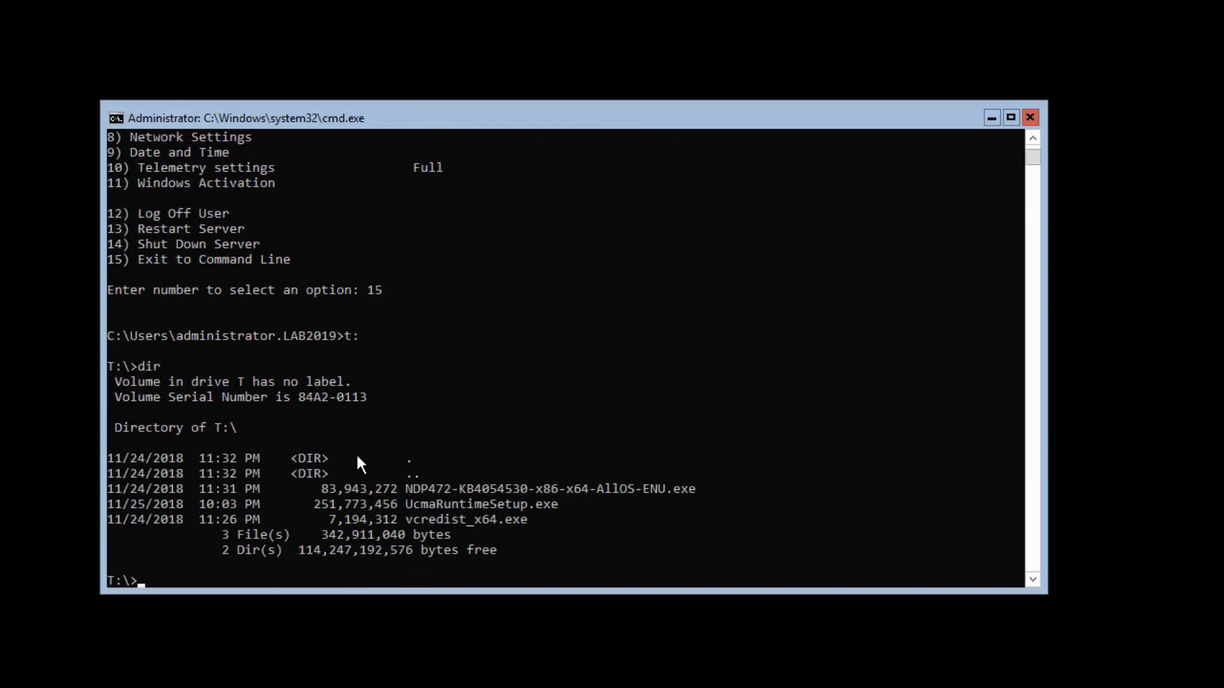
# Launch NDP472-KB4054530-x86-x64-AllOS-ENU.exe, the .NET Framework 4.7.2 installer
pyautogui.write('ND')
pyautogui.press('Tab')
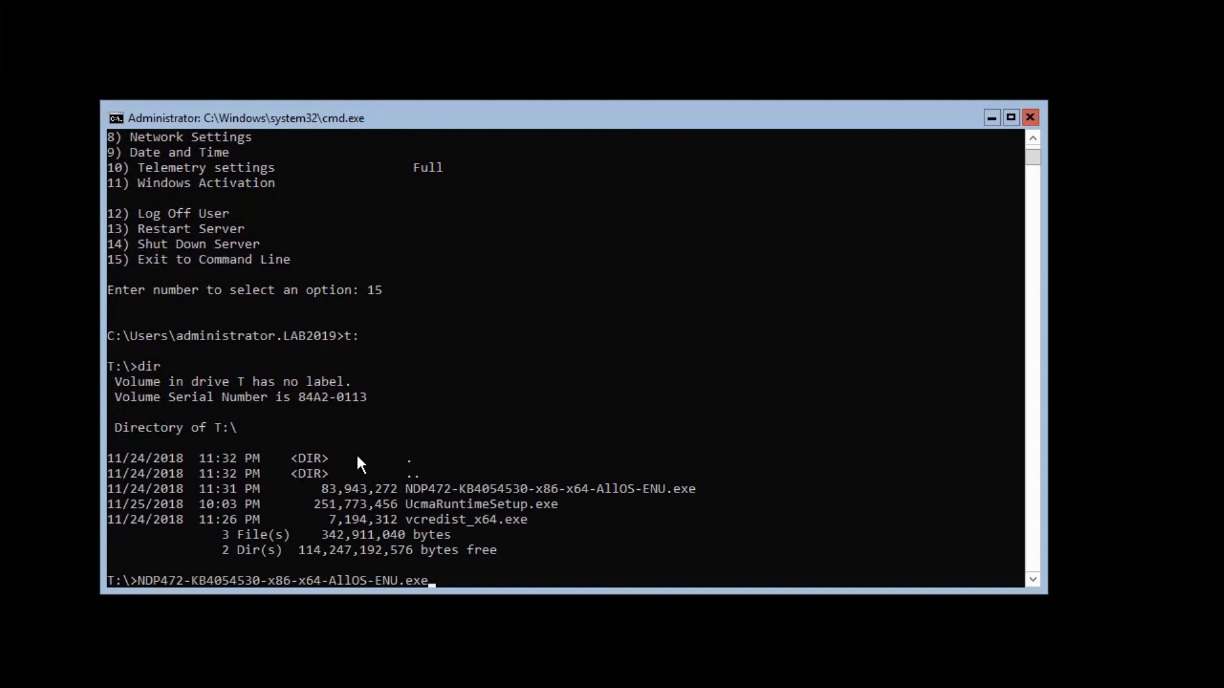
pyautogui.press('Return')
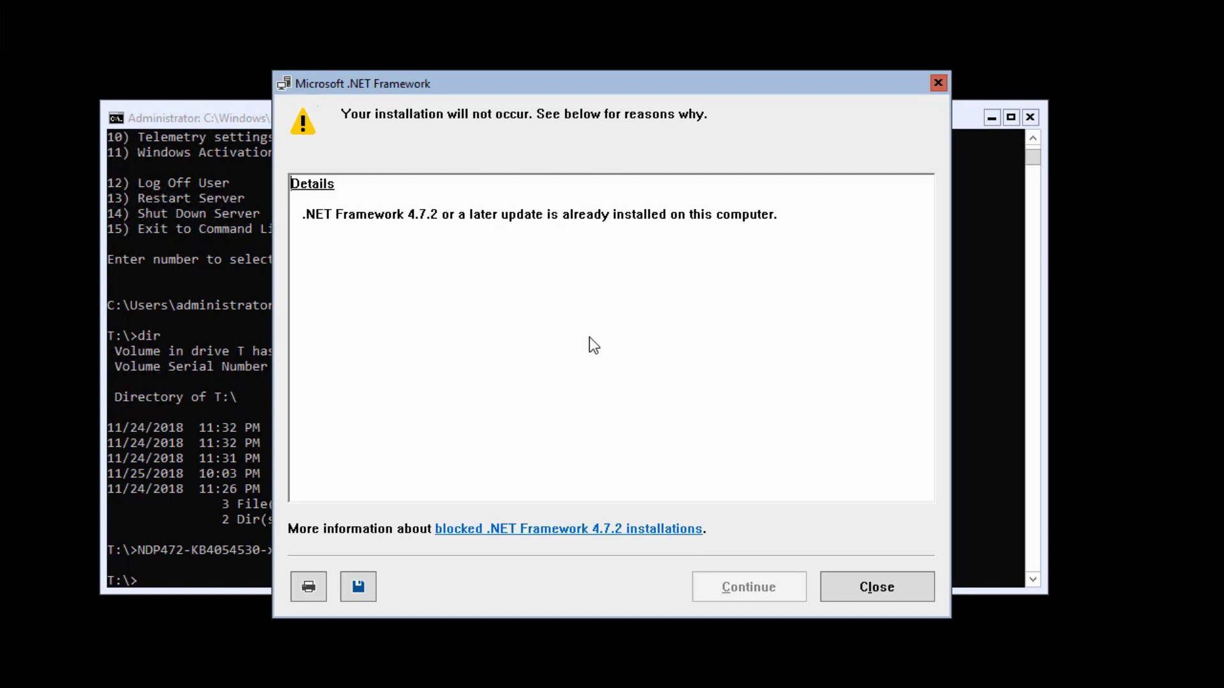
# Close the notice that .NET Framework 4.7.2 or later is already installed
pyautogui.click(875, 592)
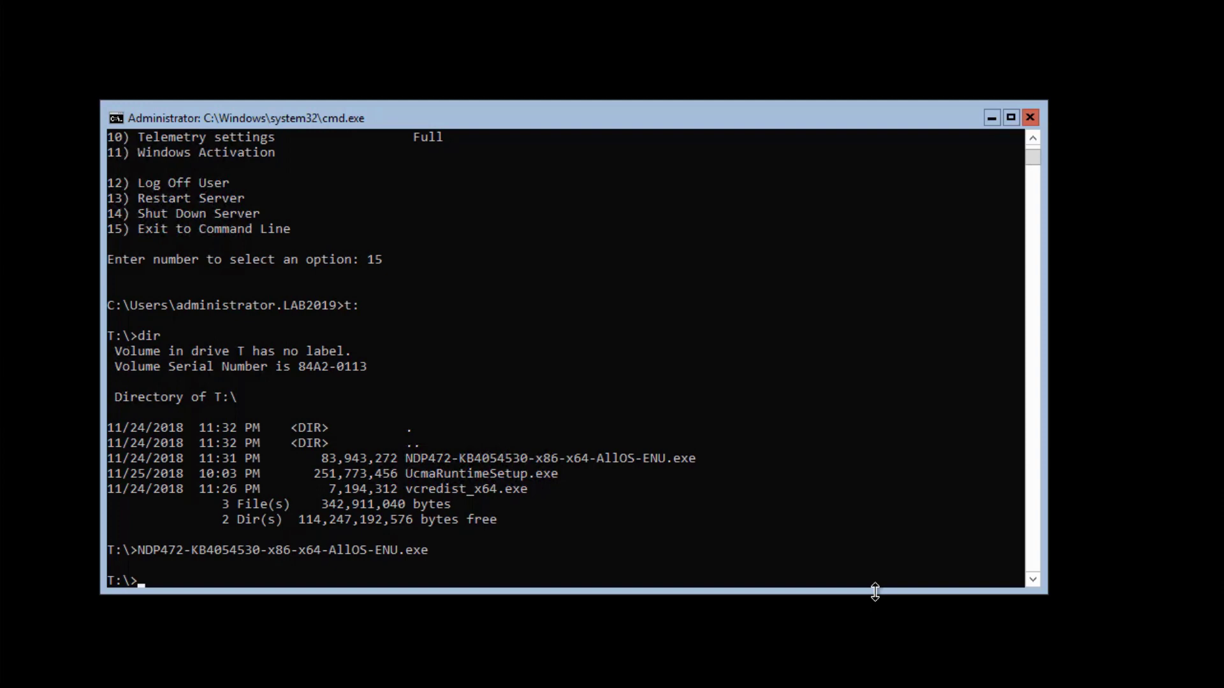
# Run vcredist_x64.exe, accept the license, and install Visual C++ 2013 Redistributable (x64) 12.0.30501
pyautogui.click(437, 447)
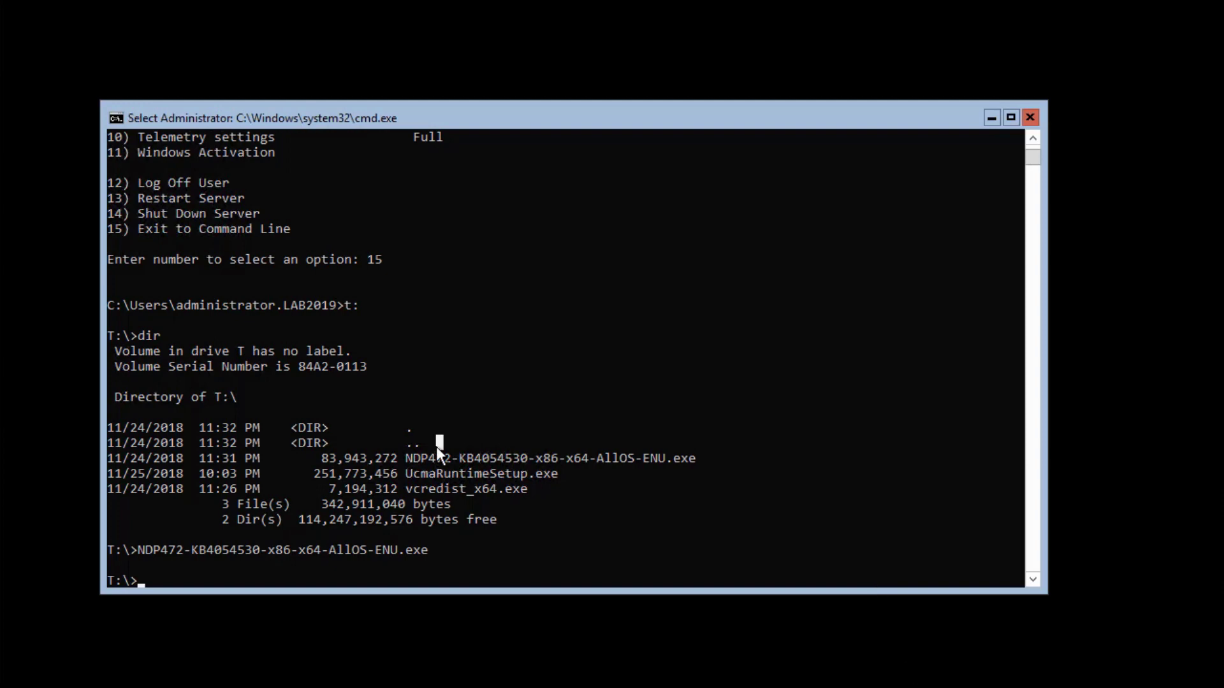
pyautogui.write('vc')
pyautogui.press('Tab')
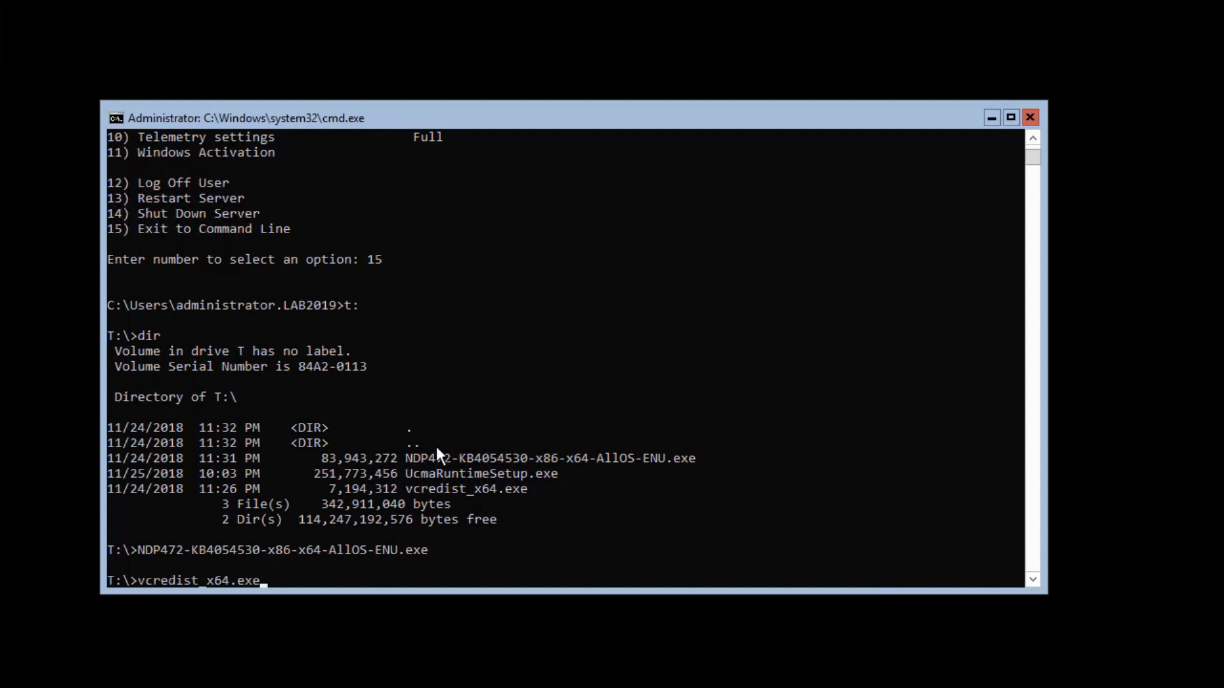
pyautogui.press('Return')
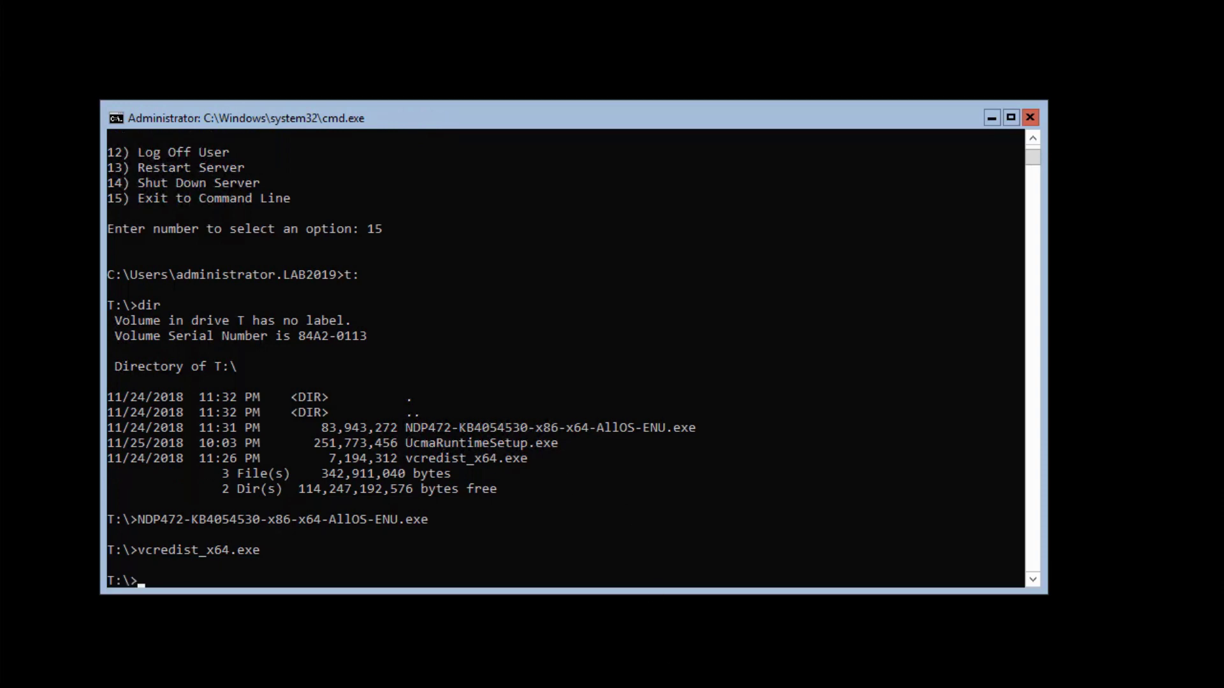
pyautogui.click(533, 433)
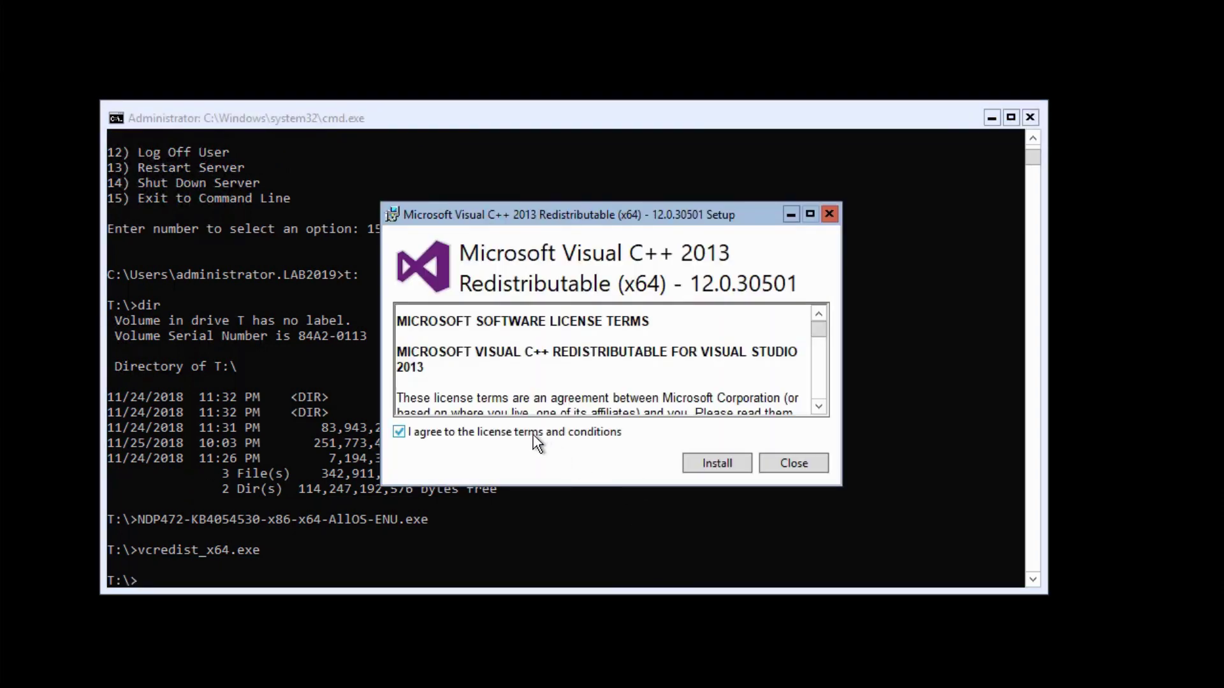
pyautogui.click(706, 461)
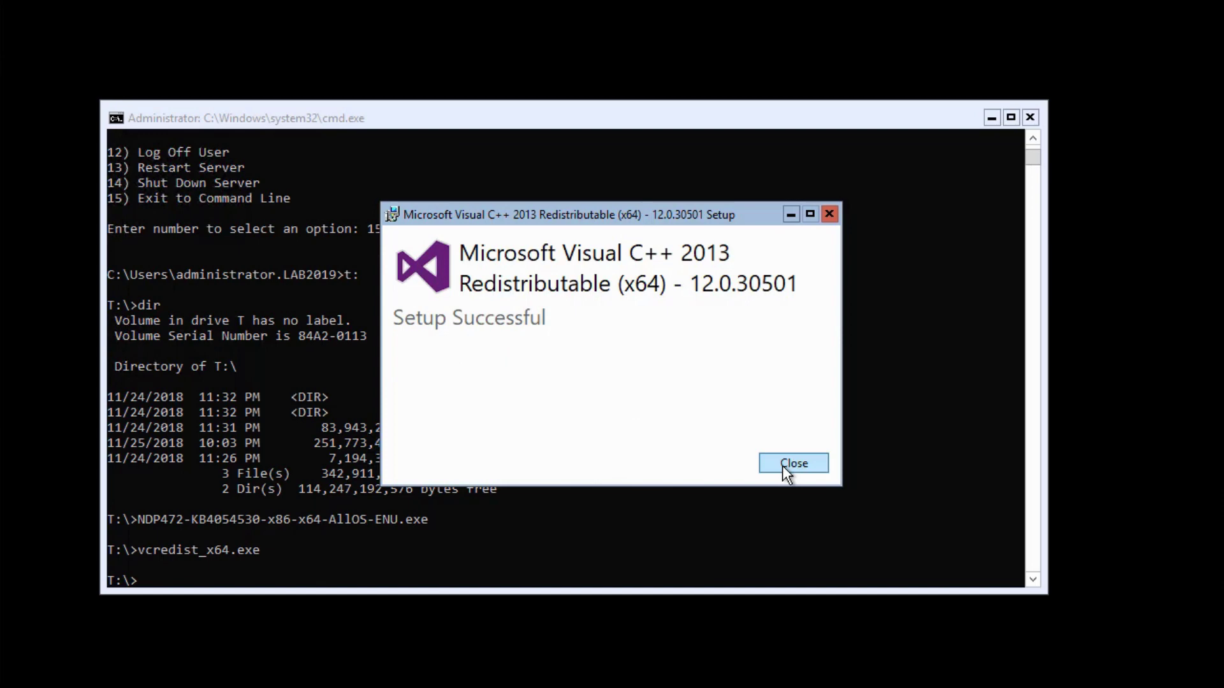
pyautogui.click(793, 464)
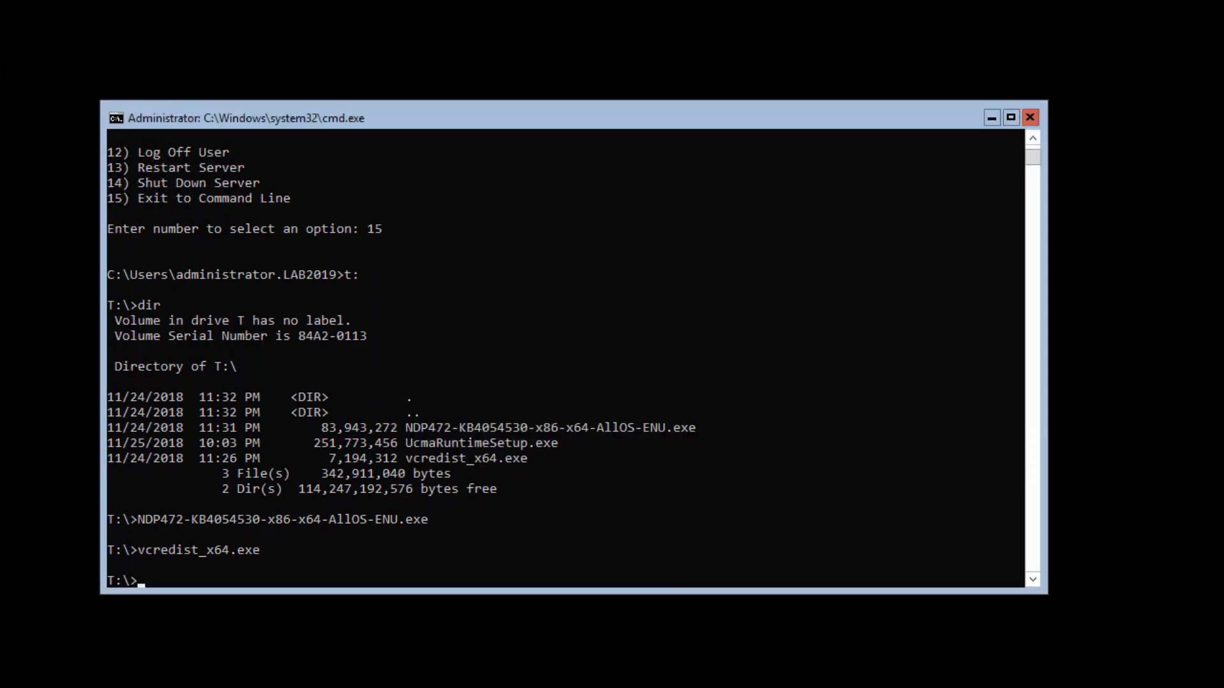
# Try Install-WindowsFeature Server-Media-Foundation in cmd, which fails, then start PowerShell
pyautogui.rightClick(451, 509)
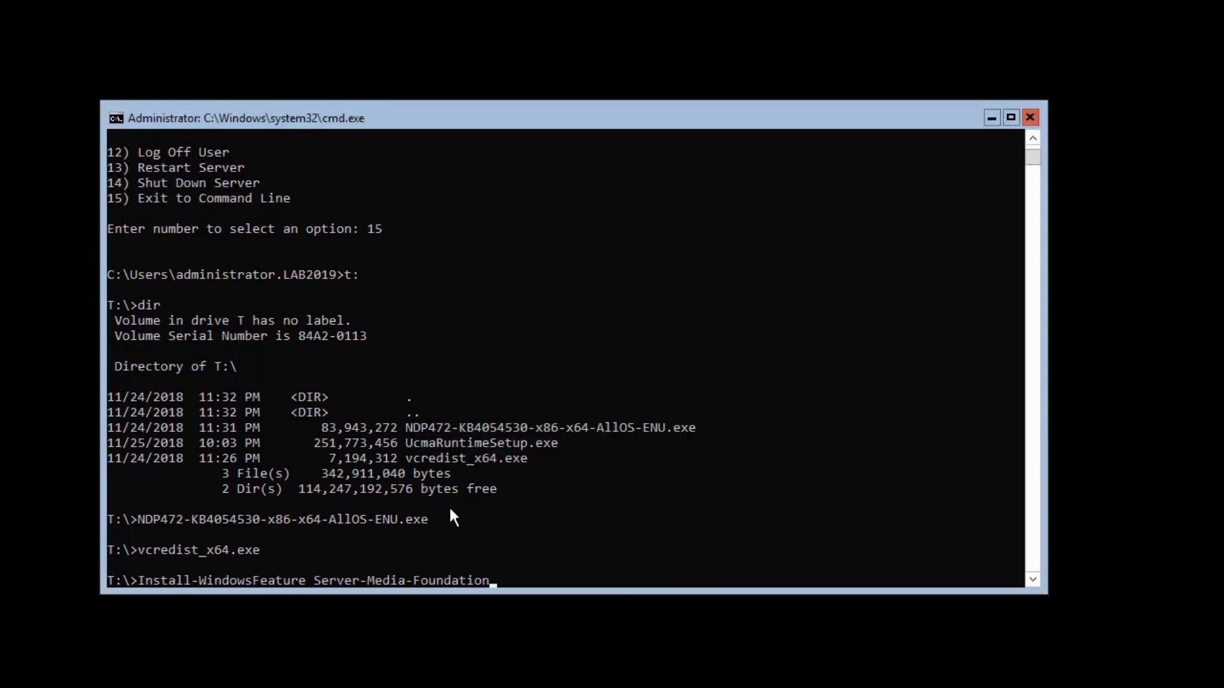
pyautogui.press('Return')
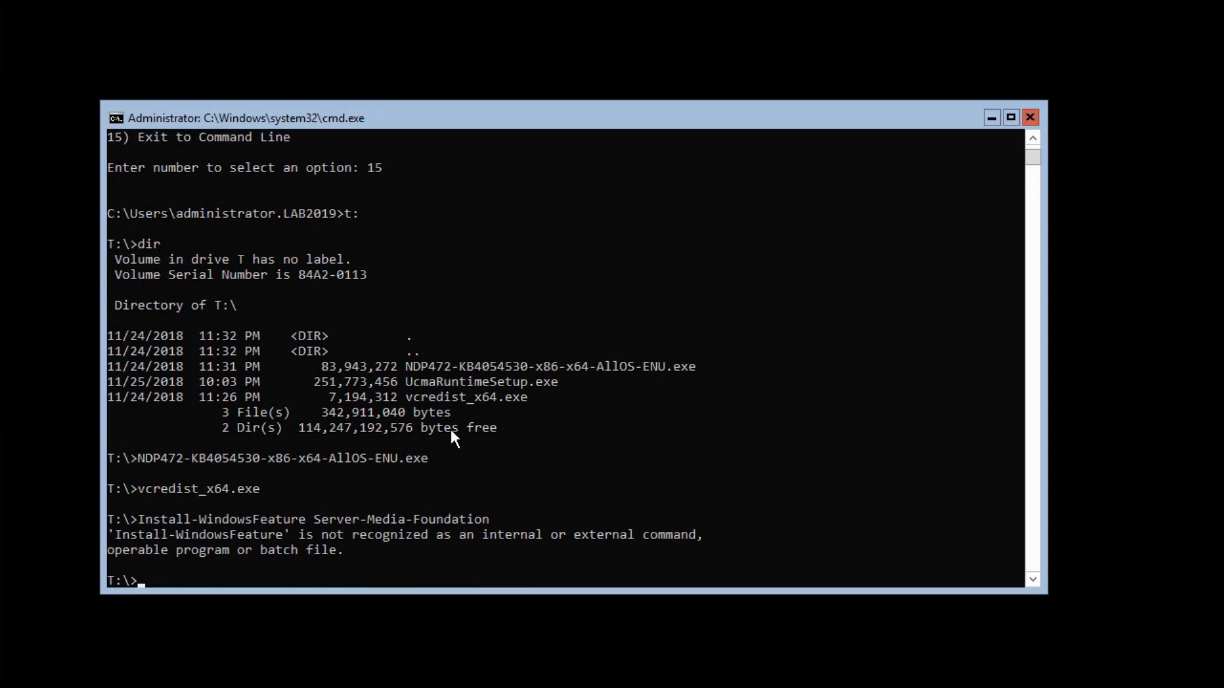
pyautogui.write('powershell')
pyautogui.press('Return')
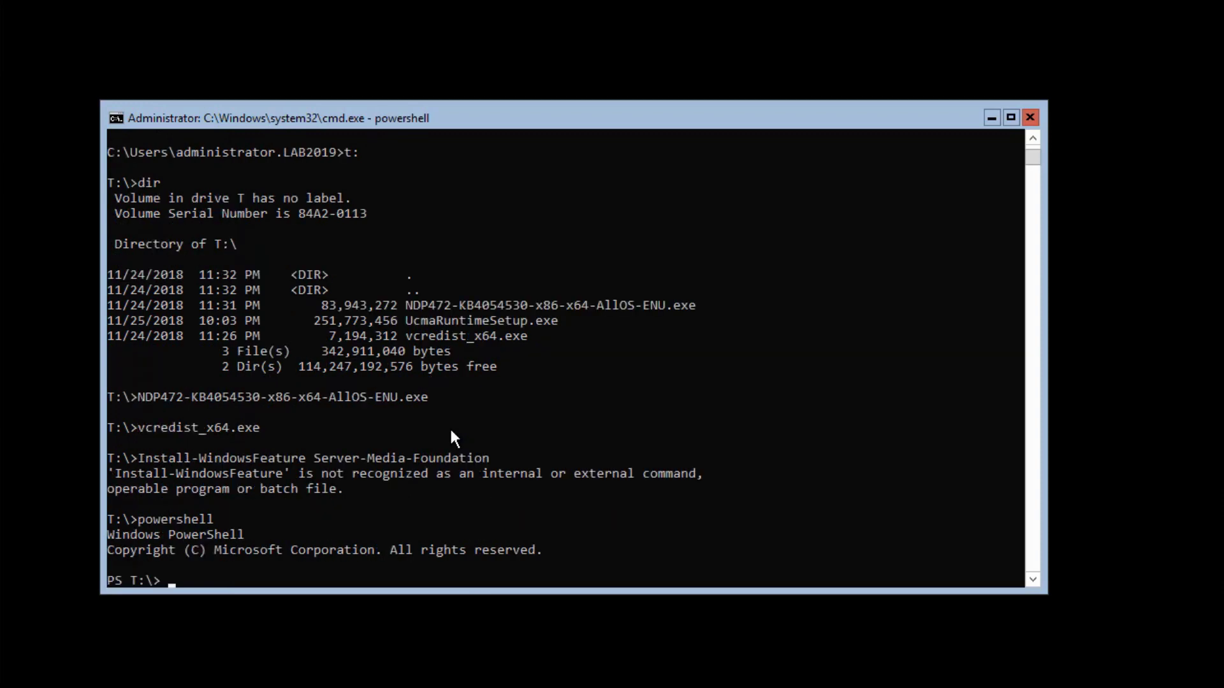
# Run Install-WindowsFeature Server-Media-Foundation in PowerShell, succeeding with no restart needed
pyautogui.write('Ins')
pyautogui.press('F8')
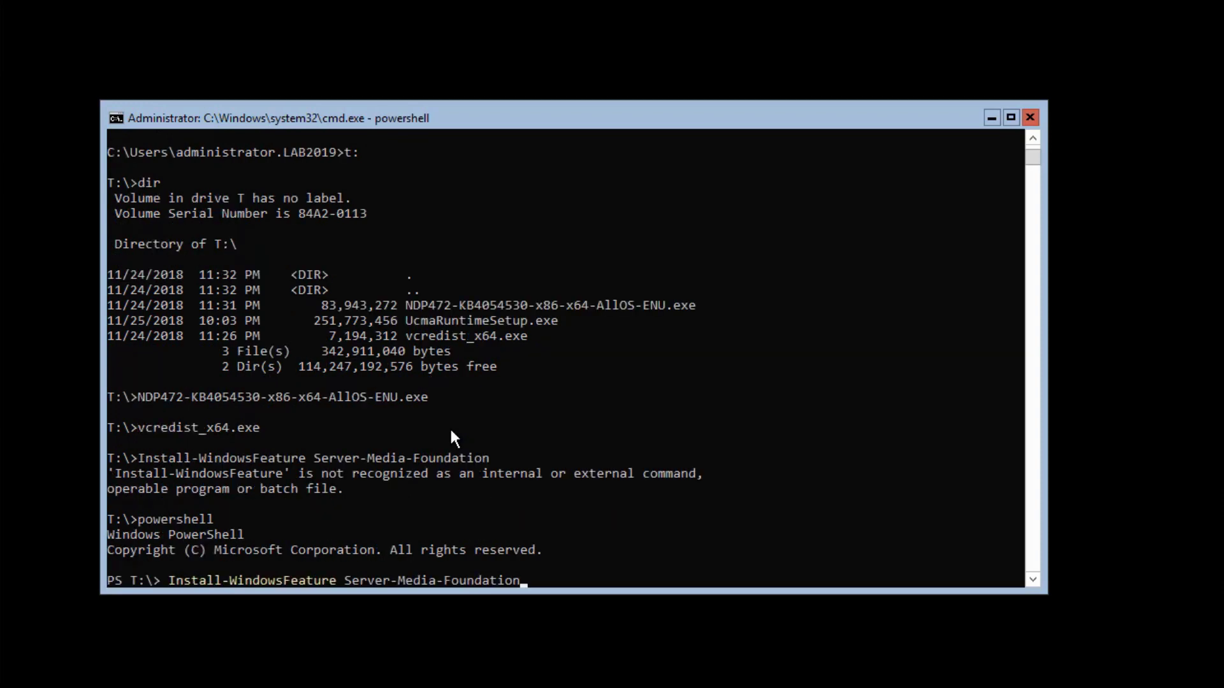
pyautogui.press('Return')
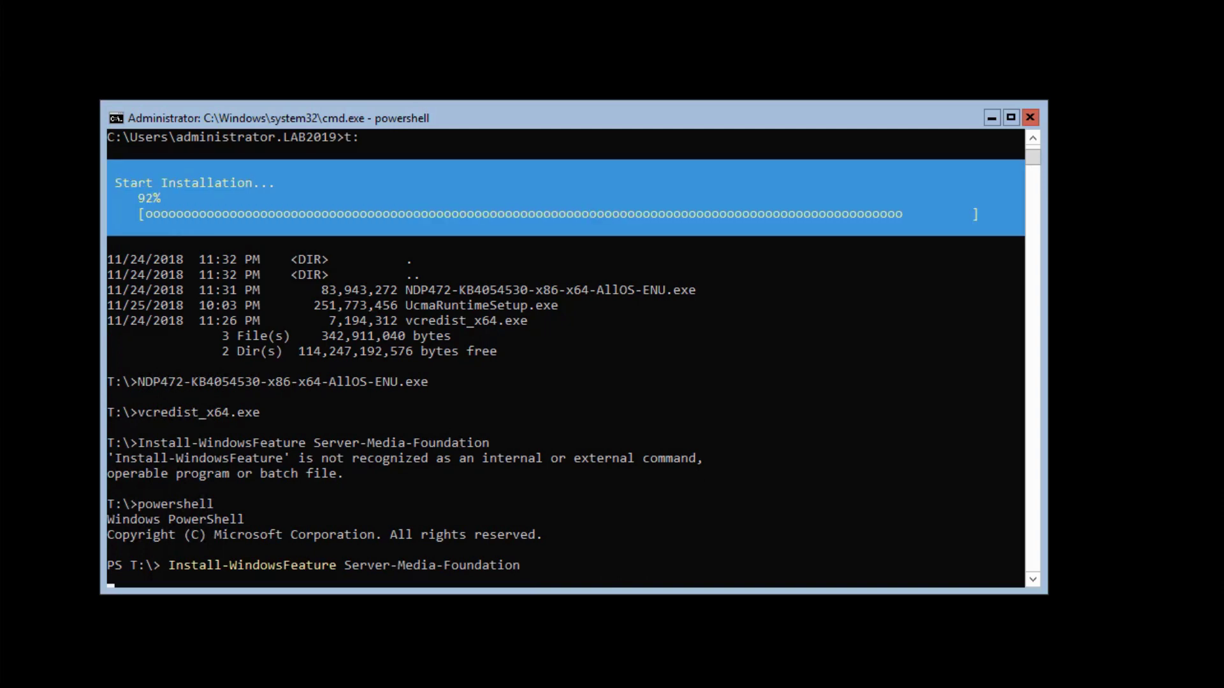
pyautogui.click(371, 505)
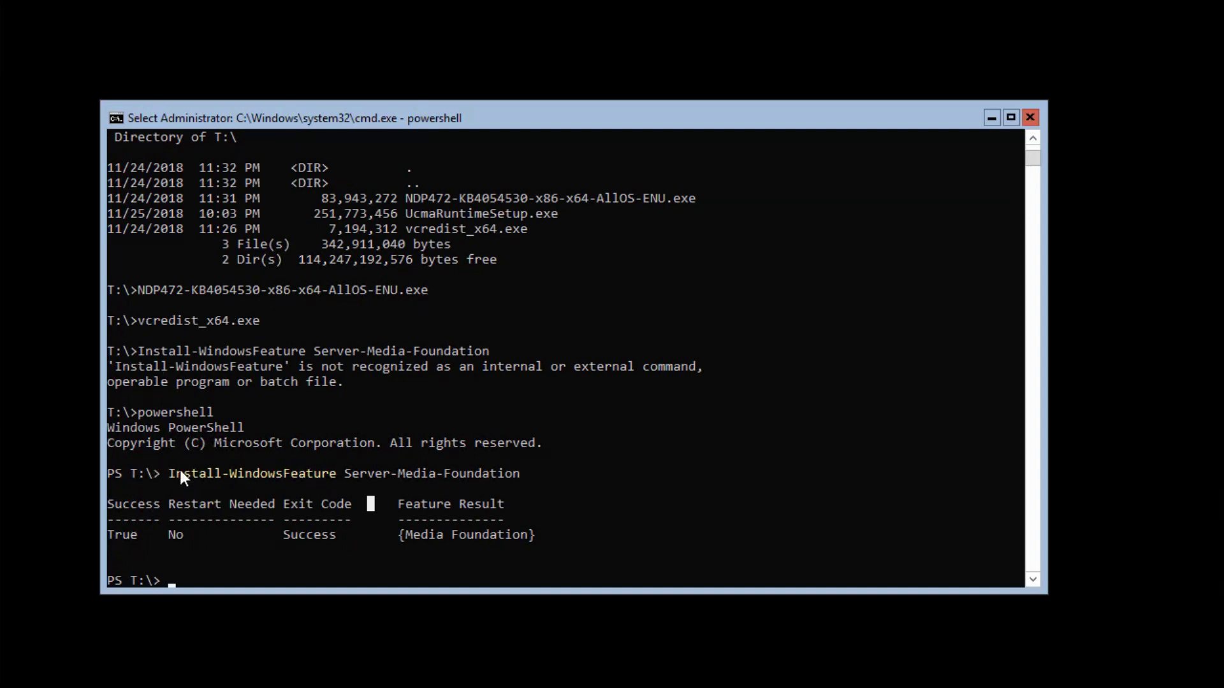
pyautogui.click(287, 564)
# Switch to drive D and list the Exchange media contents
pyautogui.press('Escape')
pyautogui.write('d:')
pyautogui.press('Return')
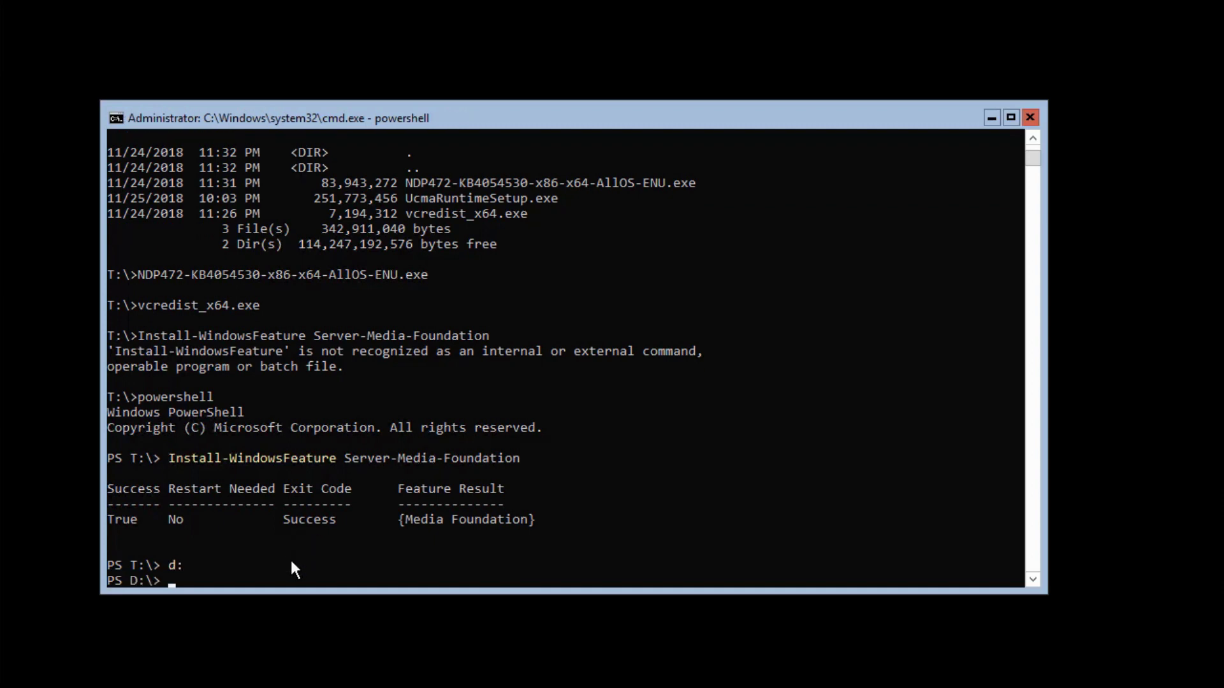
pyautogui.write('dir')
pyautogui.press('Return')
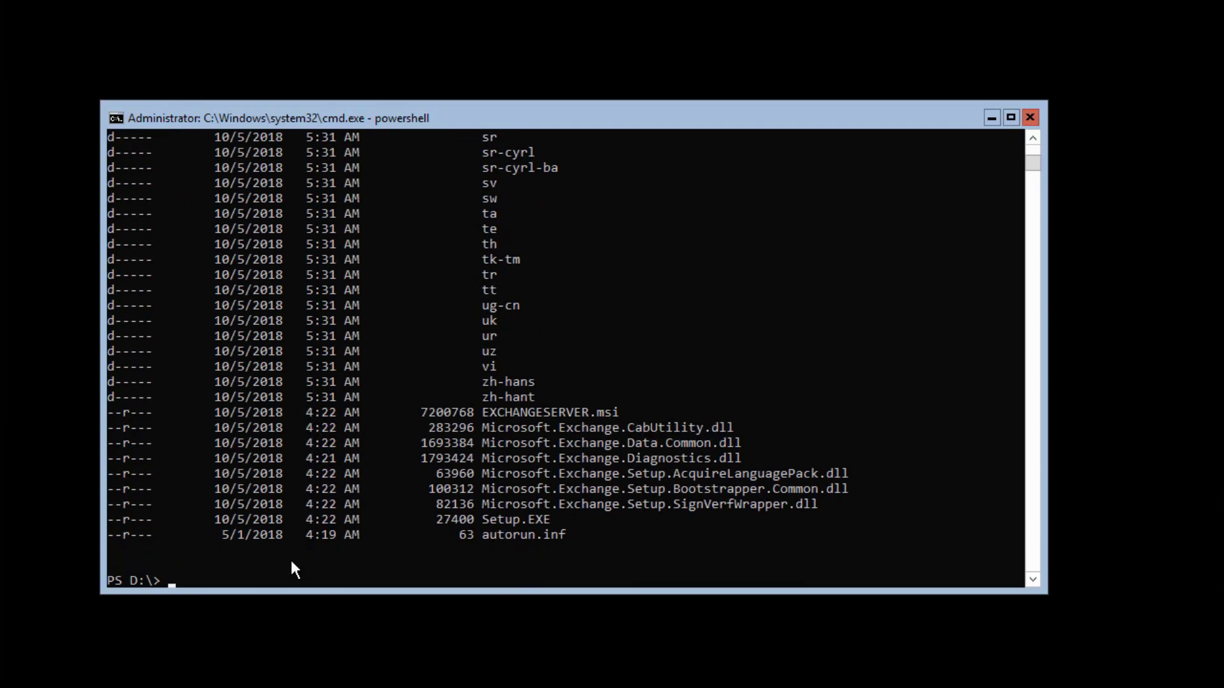
# Enter the UCMARedist folder and launch its UCMA 4.0 runtime setup with .\setup.exe
pyautogui.write('cd')
pyautogui.write(' .\\u')
pyautogui.press('Tab')
pyautogui.press('Return')
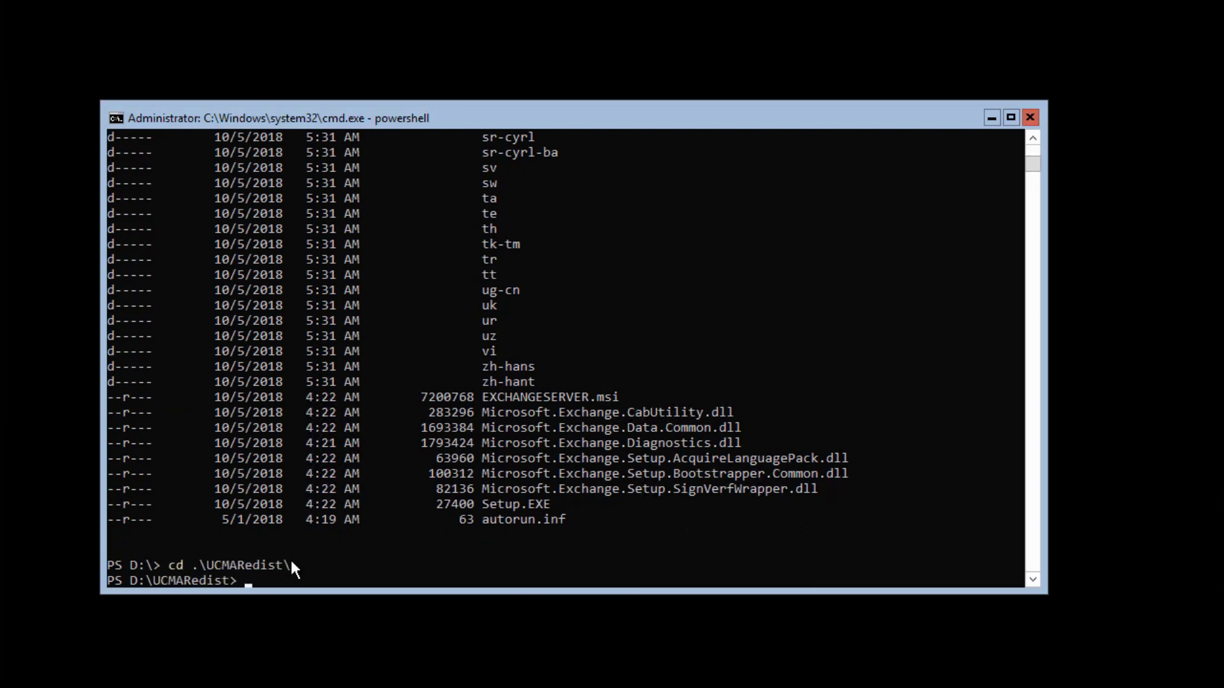
pyautogui.write('dir')
pyautogui.press('Return')
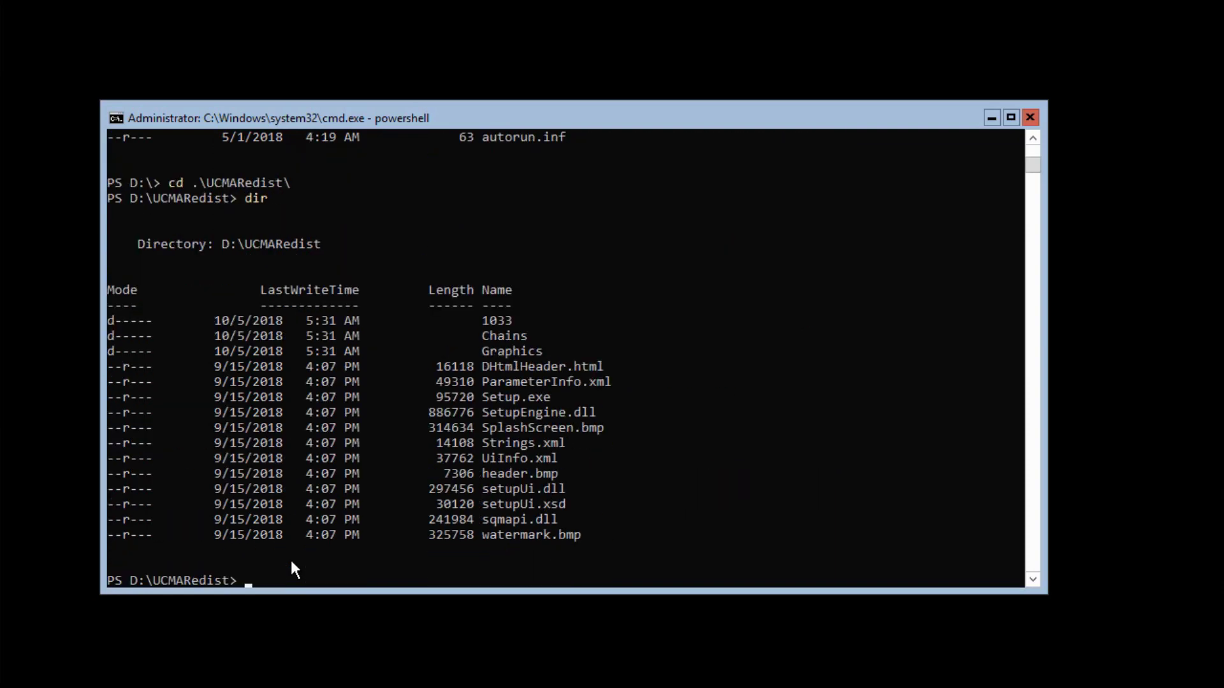
pyautogui.write('setup.exe')
pyautogui.press('Return')
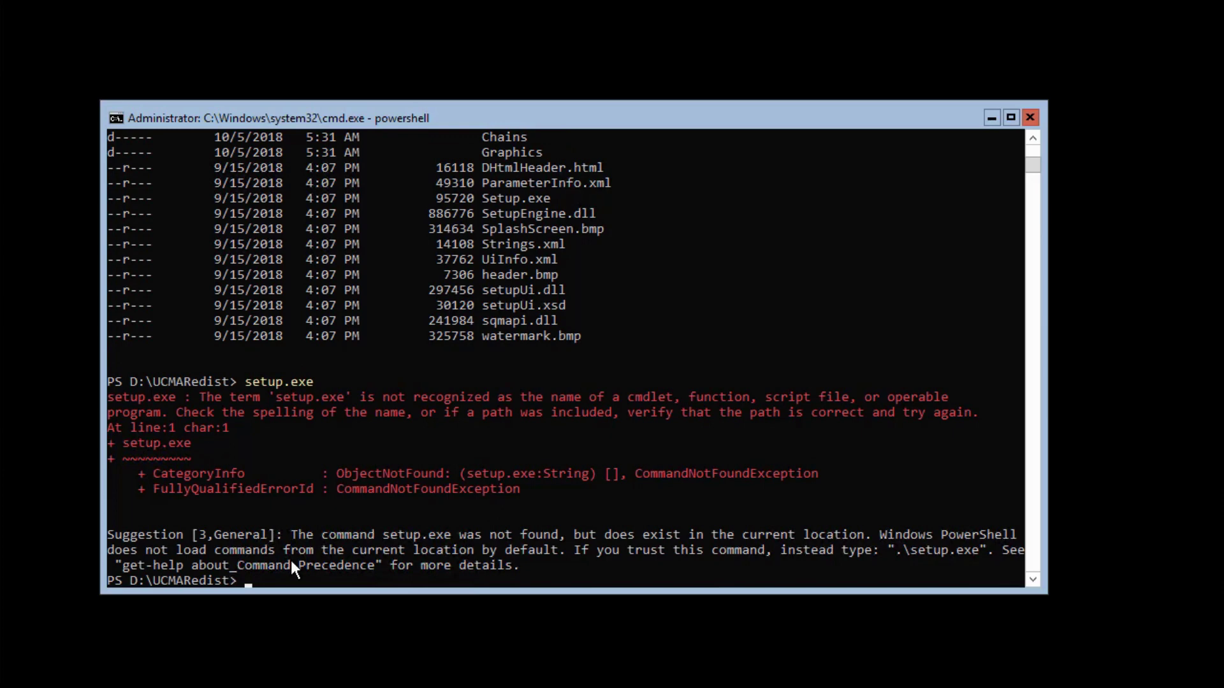
pyautogui.write('.\\setup.exe')
pyautogui.press('Return')
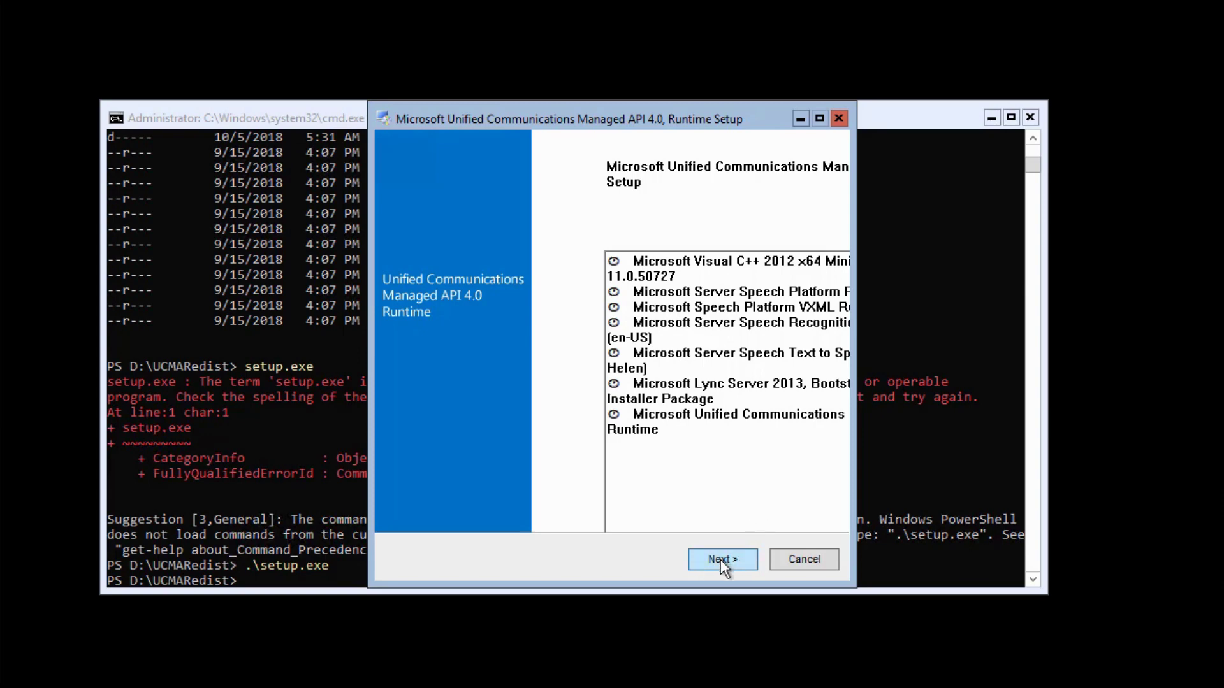
# Accept the UCMA 4.0 Runtime license terms, install it, and close the finished setup
pyautogui.moveTo(464, 114); pyautogui.dragTo(380, 108)
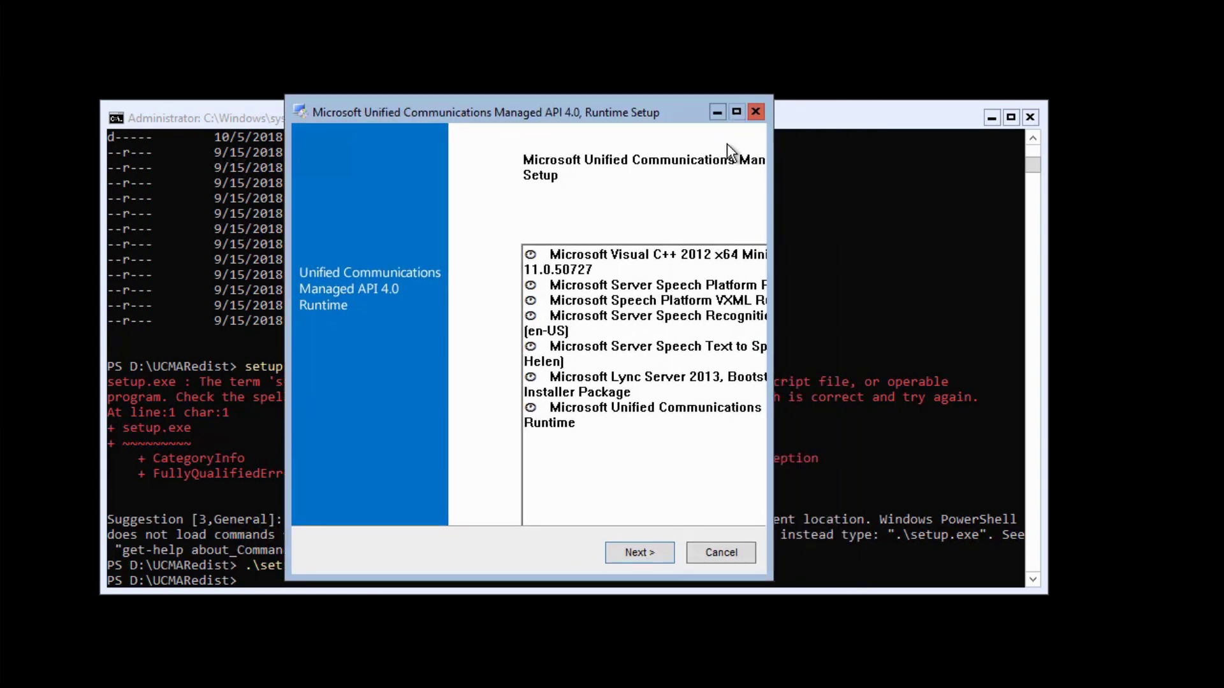
pyautogui.click(640, 553)
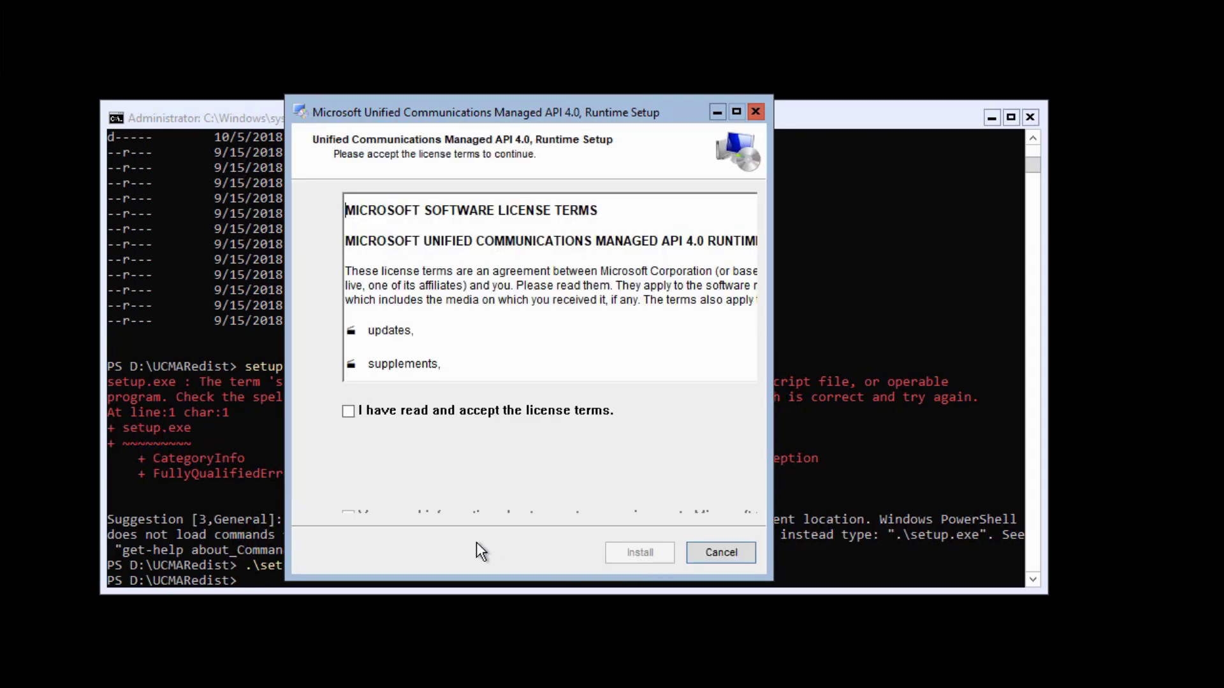
pyautogui.click(348, 412)
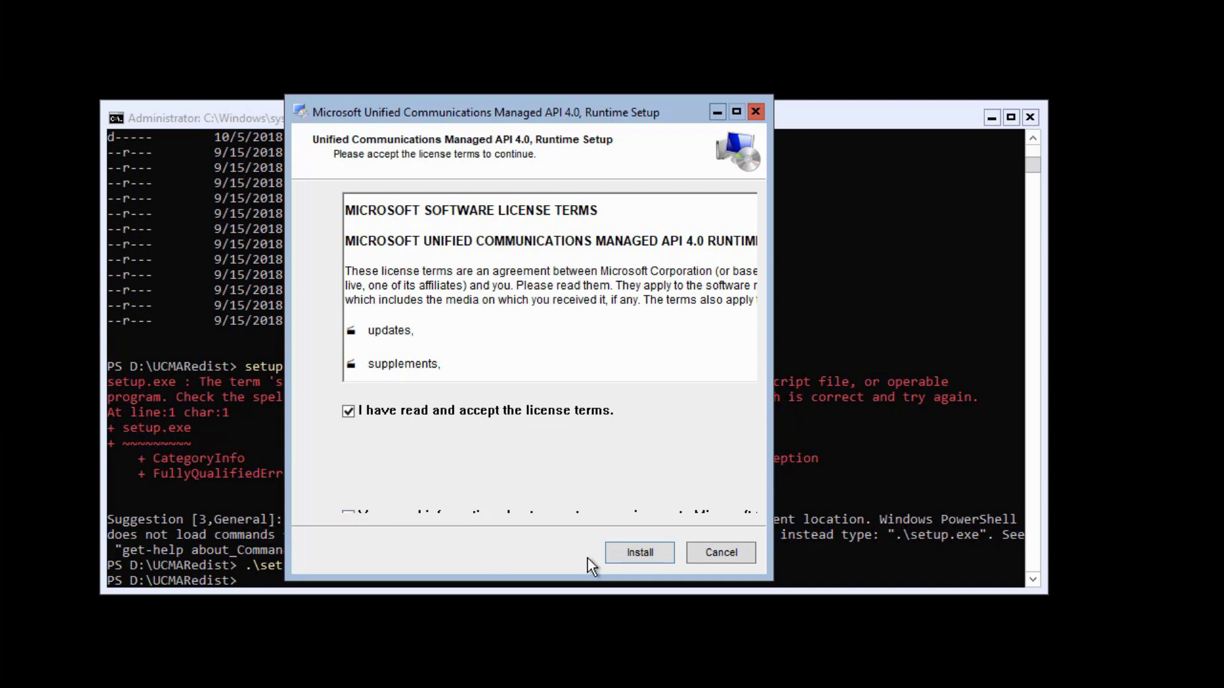
pyautogui.click(638, 554)
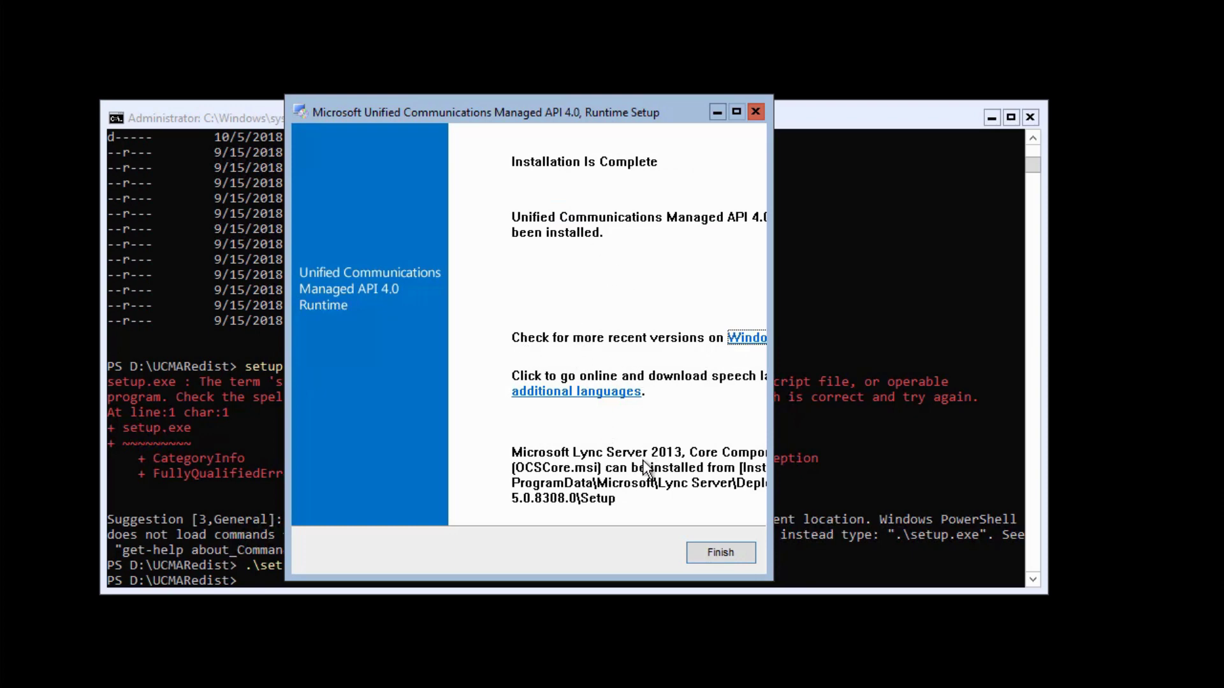
pyautogui.click(720, 553)
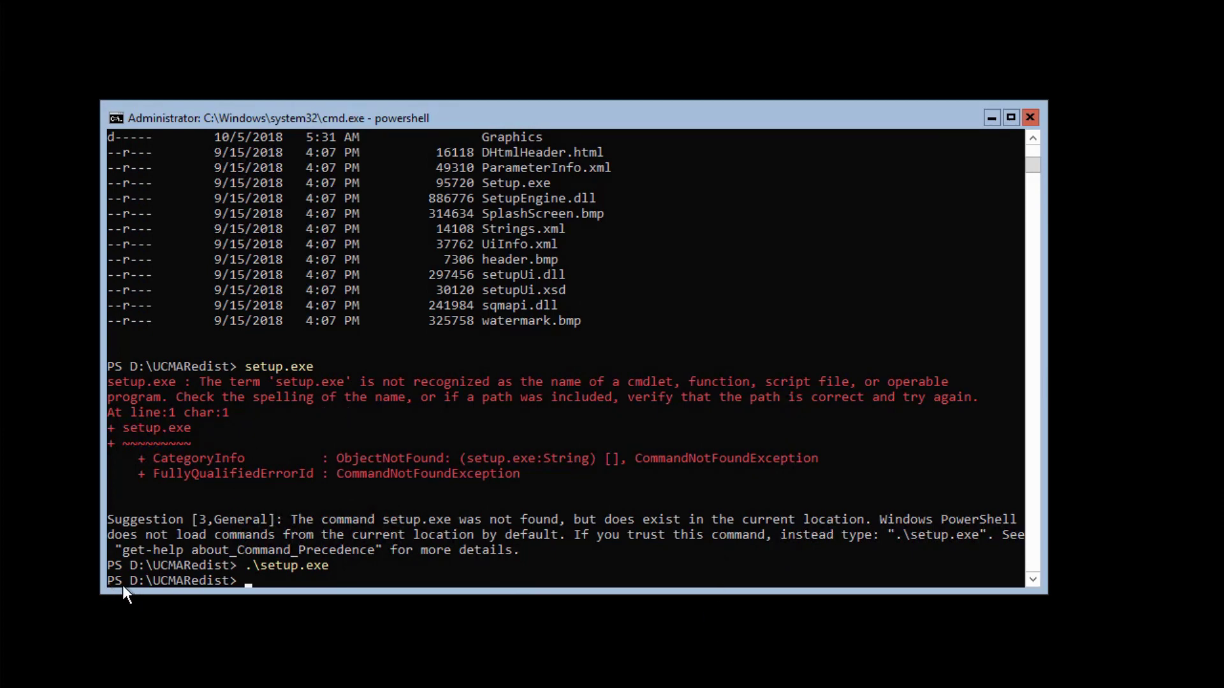
# Run the Install-WindowsFeature prerequisite command, then enter a version without Server-Media-Foundation
pyautogui.rightClick(308, 363)
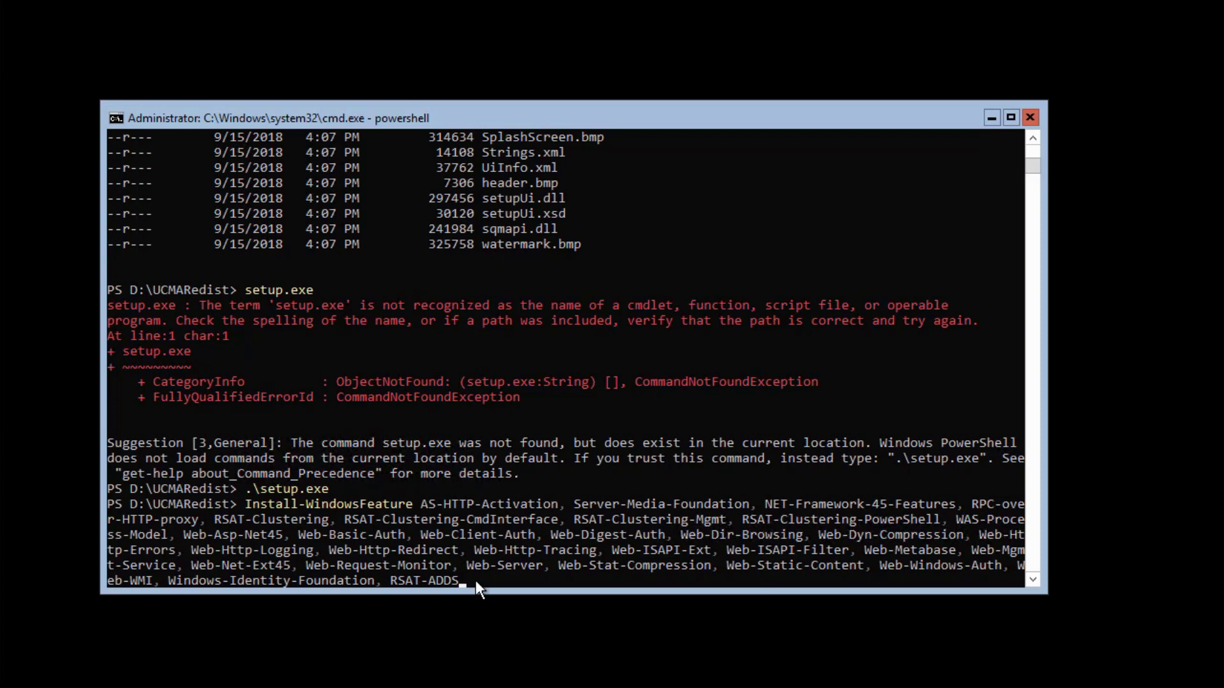
pyautogui.press('Return')
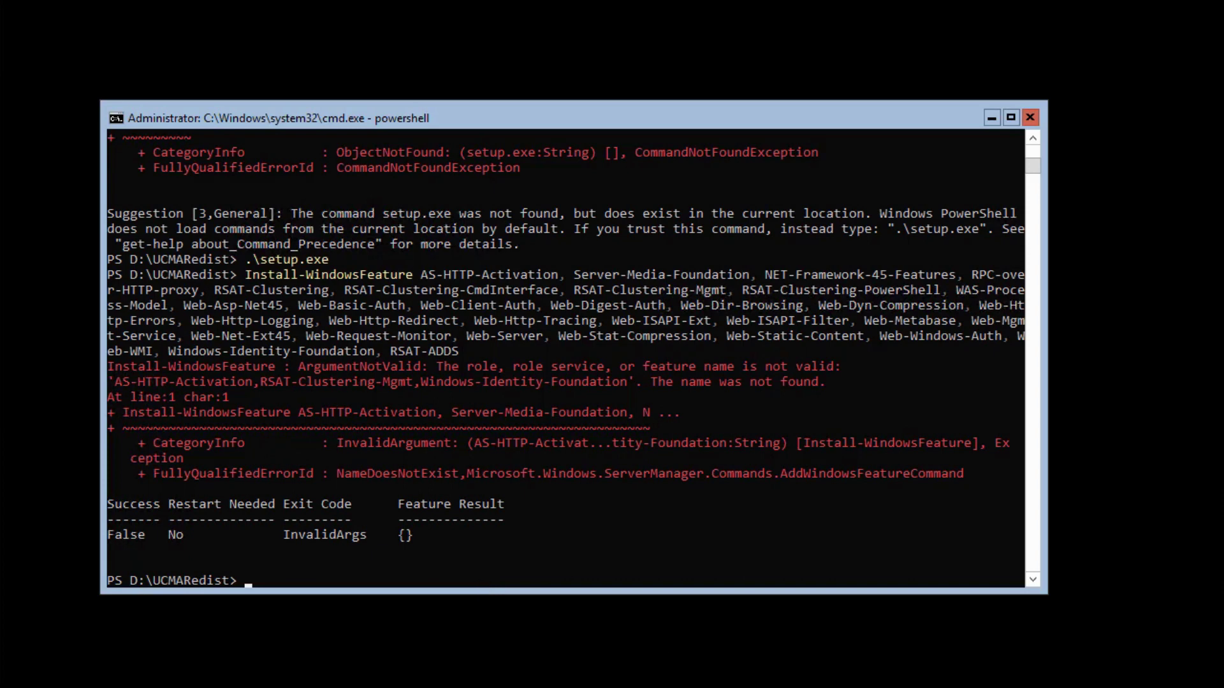
pyautogui.write('Install-WindowsFeature AS-HTTP-Activation, NET-Framework-45-Features, RPC-over-HTTP-proxy, RSAT-Clustering, RSAT-Clustering-CmdInterface, RSAT-Clustering-Mgmt, RSAT-Clustering-PowerShell, WAS-Process-Model, Web-Asp-Net45, Web-Basic-Auth, Web-Client-Auth, Web-Digest-Auth, Web-Dir-Browsing, Web-Dyn-Compression, Web-Http-Errors, Web-Http-Logging, Web-Http-Redirect, Web-Http-Tracing, Web-ISAPI-Ext, Web-ISAPI-Filter, Web-Metabase, Web-Mgmt-Service, Web-Net-Ext45, Web-Request-Monitor, Web-Server, Web-Stat-Compression, Web-Static-Content, Web-Windows-Auth, Web-WMI, Windows-Identity-Foundation, RSAT-ADDS')
pyautogui.click(524, 580)
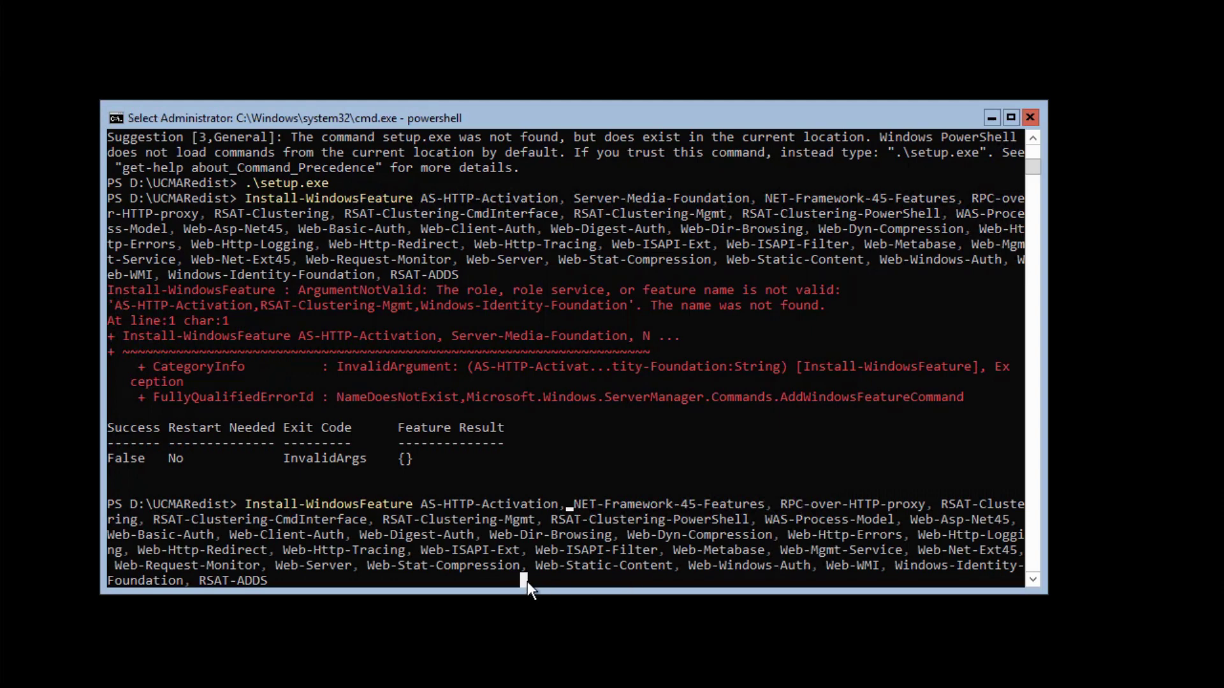
pyautogui.press('Escape')
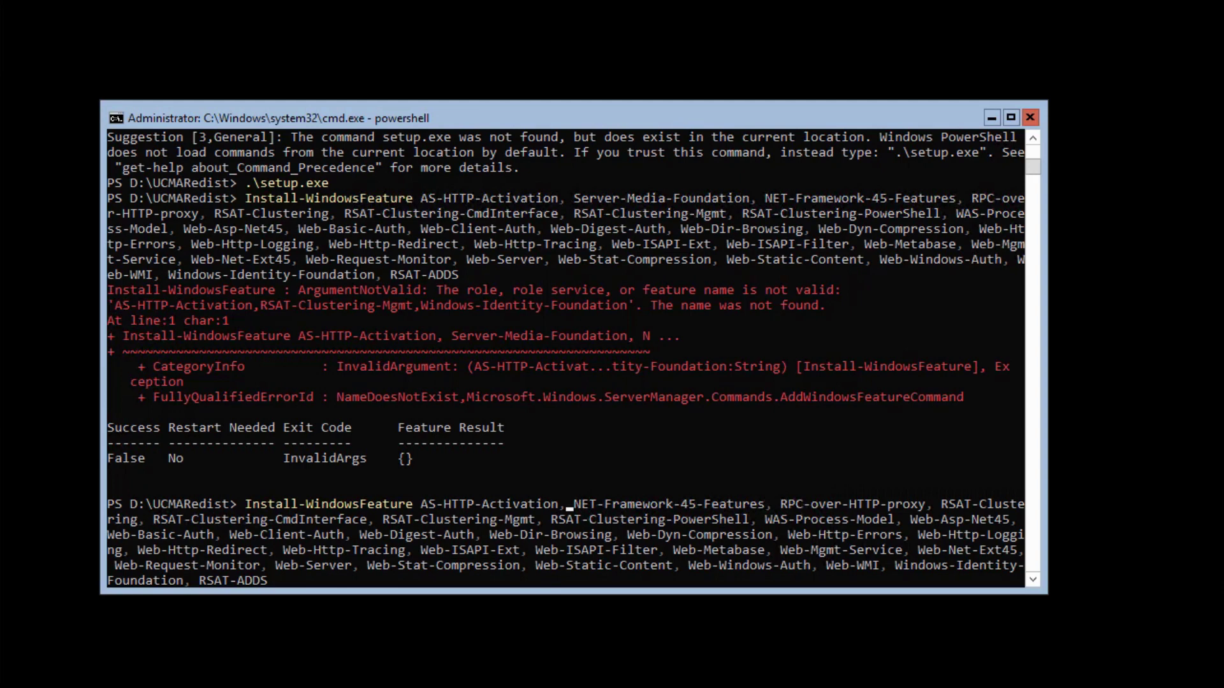
# Run the list without Server-Media-Foundation, then enter one without NET-Framework-45-Features
pyautogui.press('Return')
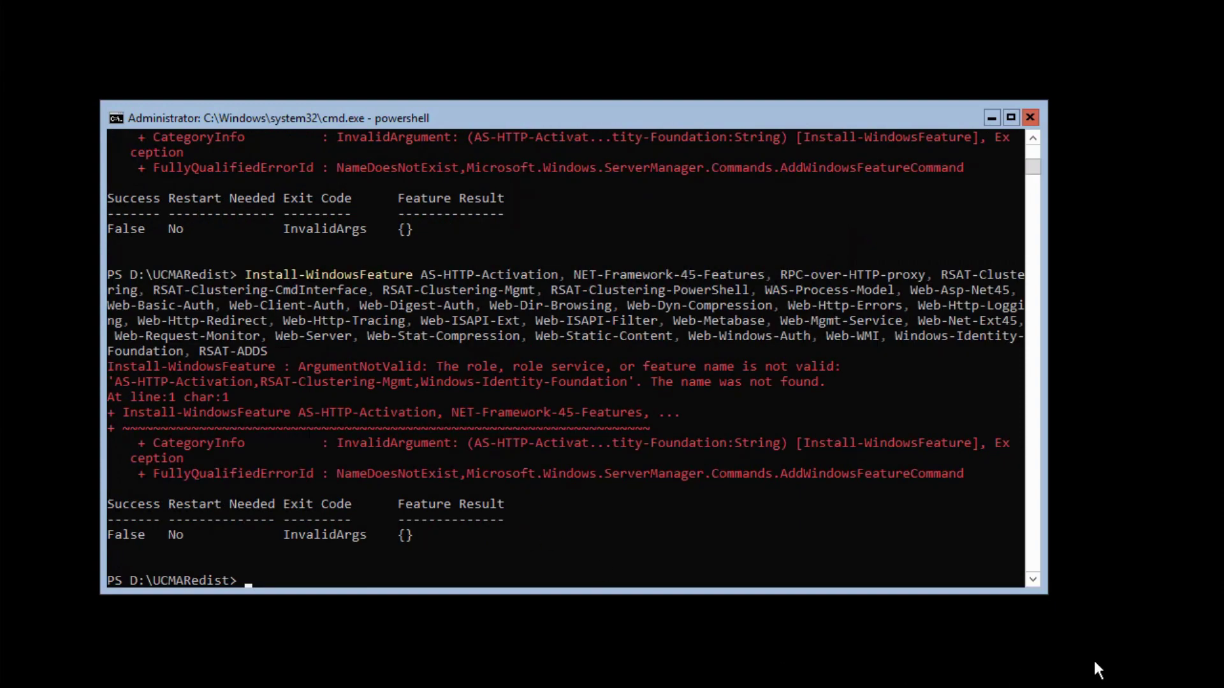
pyautogui.write('Install-WindowsFeature AS-HTTP-Activation, RPC-over-HTTP-proxy, RSAT-Clustering, RSAT-Clustering-CmdInterface, RSAT-Clustering-Mgmt, RSAT-Clustering-PowerShell, WAS-Process-Model, Web-Asp-Net45, Web-Basic-Auth, Web-Client-Auth, Web-Digest-Auth, Web-Dir-Browsing, Web-Dyn-Compression, Web-Http-Errors, Web-Http-Logging, Web-Http-Redirect, Web-Http-Tracing, Web-ISAPI-Ext, Web-ISAPI-Filter, Web-Metabase, Web-Mgmt-Service, Web-Net-Ext45, Web-Request-Monitor, Web-Server, Web-Stat-Compression, Web-Static-Content, Web-Windows-Auth, Web-WMI, Windows-Identity-Foundation, RSAT-ADDS')
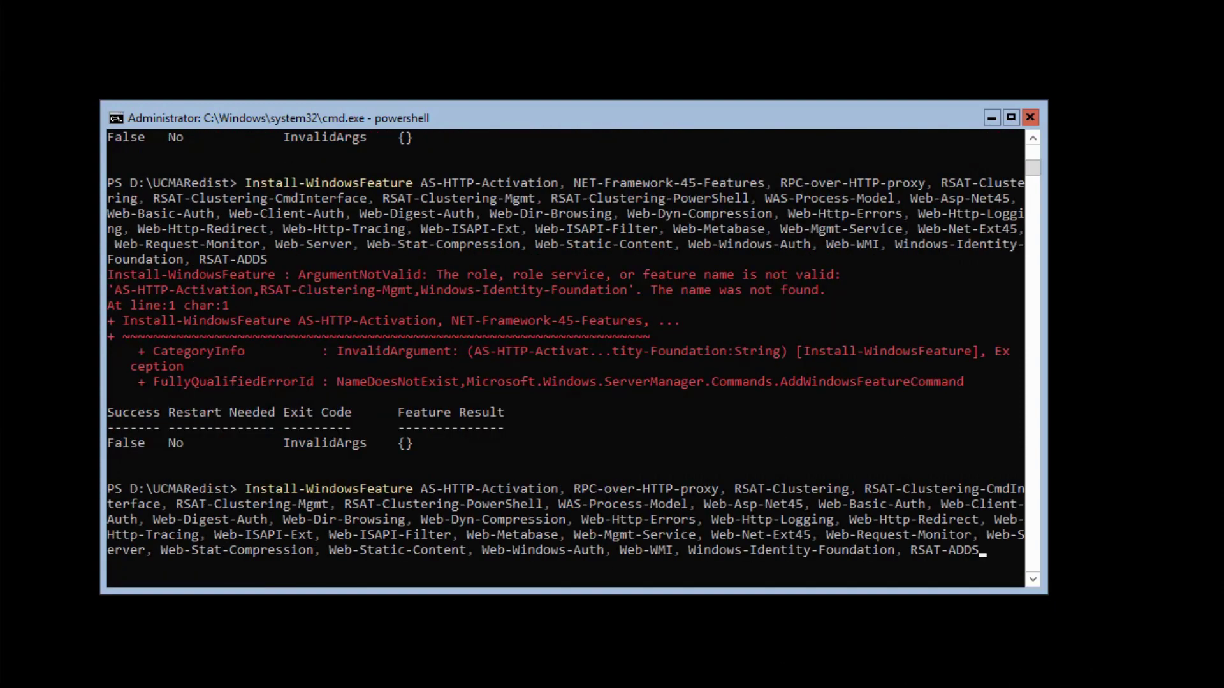
pyautogui.click(769, 577)
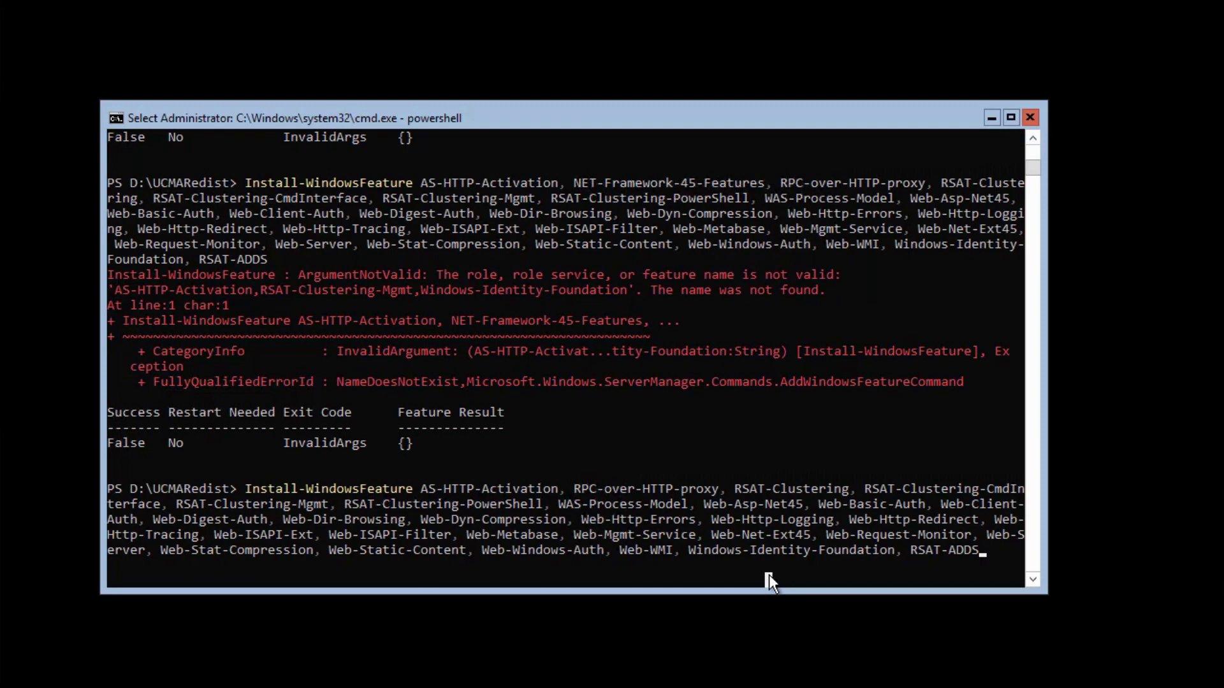
# Rerun the feature install without AS-HTTP-Activation, RSAT-Clustering-Mgmt and Windows-Identity-Foundation until it reports Success
pyautogui.press('Escape')
pyautogui.press('Return')
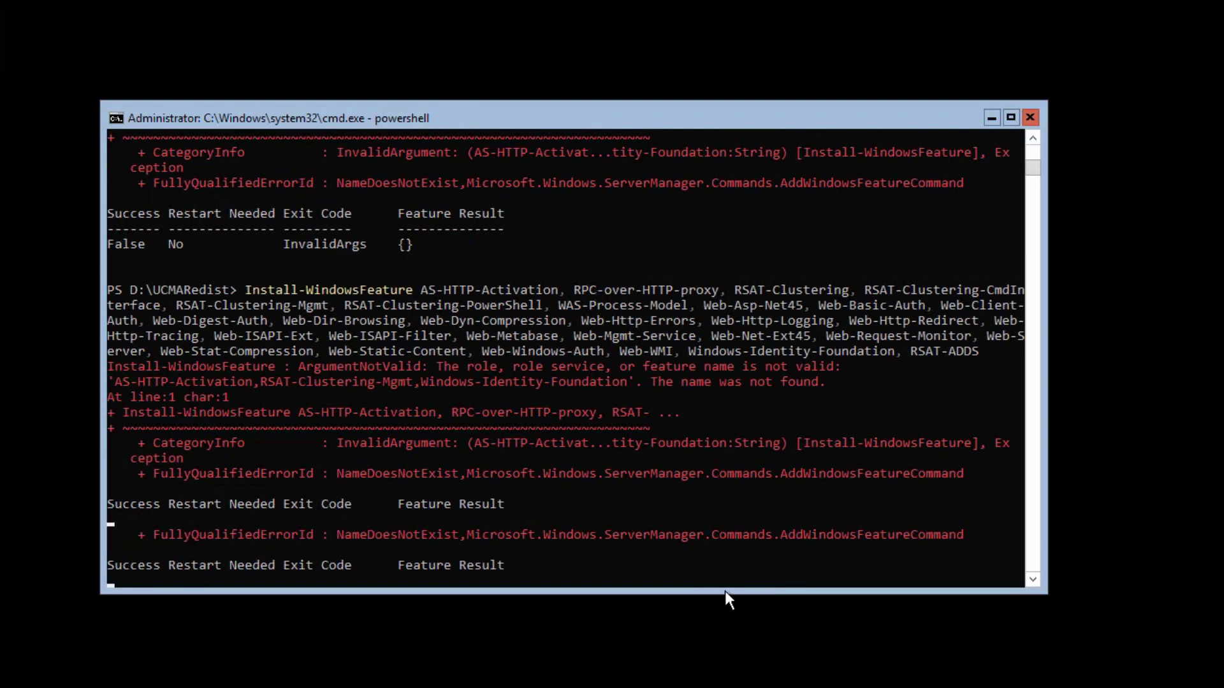
pyautogui.write('Install-WindowsFeature NET-Framework-45-Features, RPC-over-HTTP-proxy, RSAT-Clustering, RSAT-Clustering-CmdInterface, RSAT-Clustering-PowerShell, WAS-Process-Model, Web-Asp-Net45, Web-Basic-Auth, Web-Client-Auth, Web-Digest-Auth, Web-Dir-Browsing, Web-Dyn-Compression, Web-Http-Errors, Web-Http-Logging, Web-Http-Redirect, Web-Http-Tracing, Web-ISAPI-Ext, Web-ISAPI-Filter, Web-Metabase, Web-Mgmt-Service, Web-Net-Ext45, Web-Request-Monitor, Web-Server, Web-Stat-Compression, Web-Static-Content, Web-Windows-Auth, Web-WMI, RSAT-ADDS')
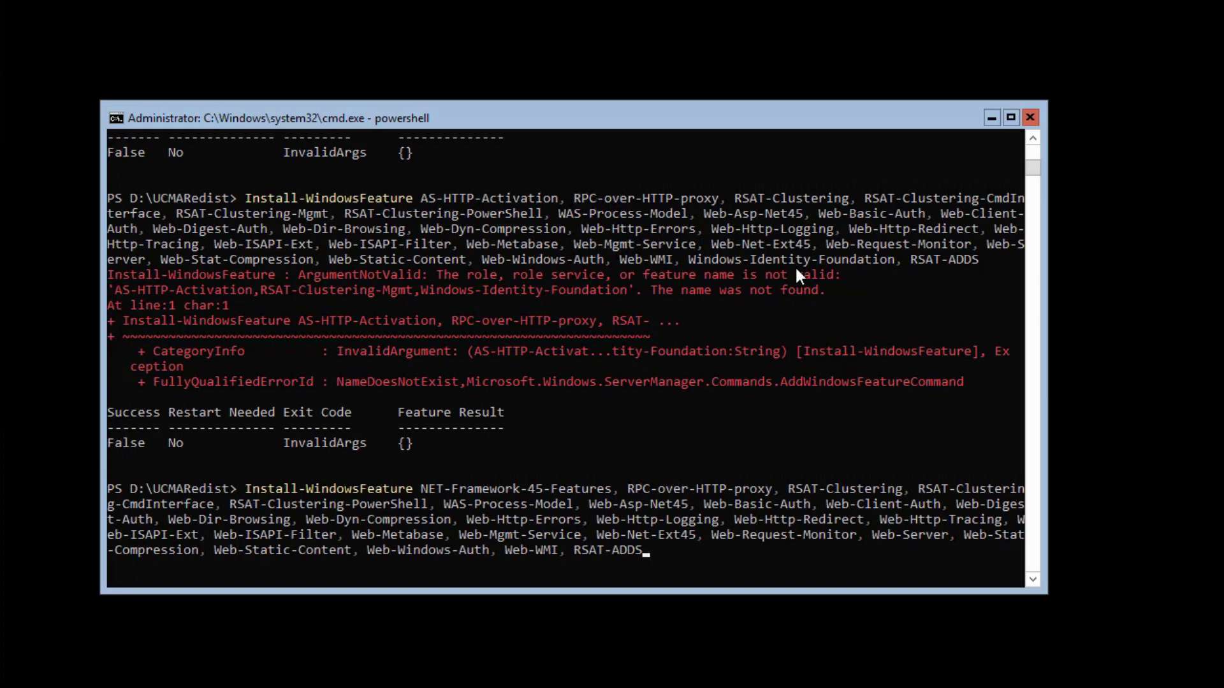
pyautogui.click(723, 552)
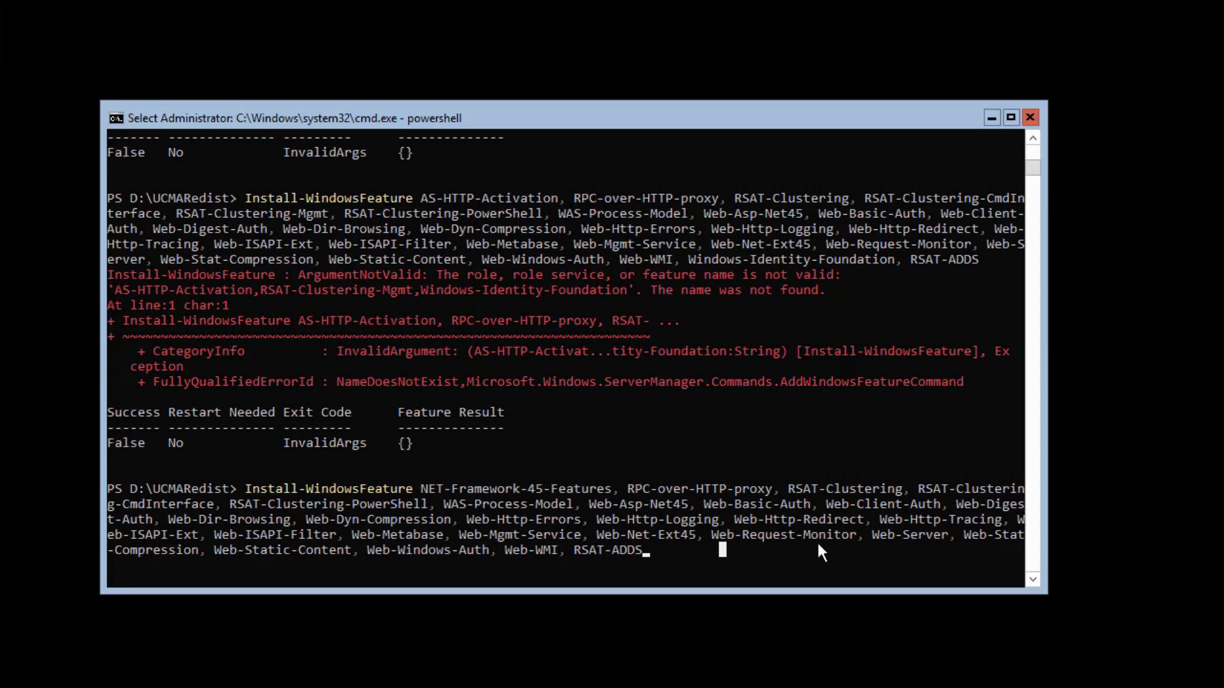
pyautogui.press('Escape')
pyautogui.press('Return')
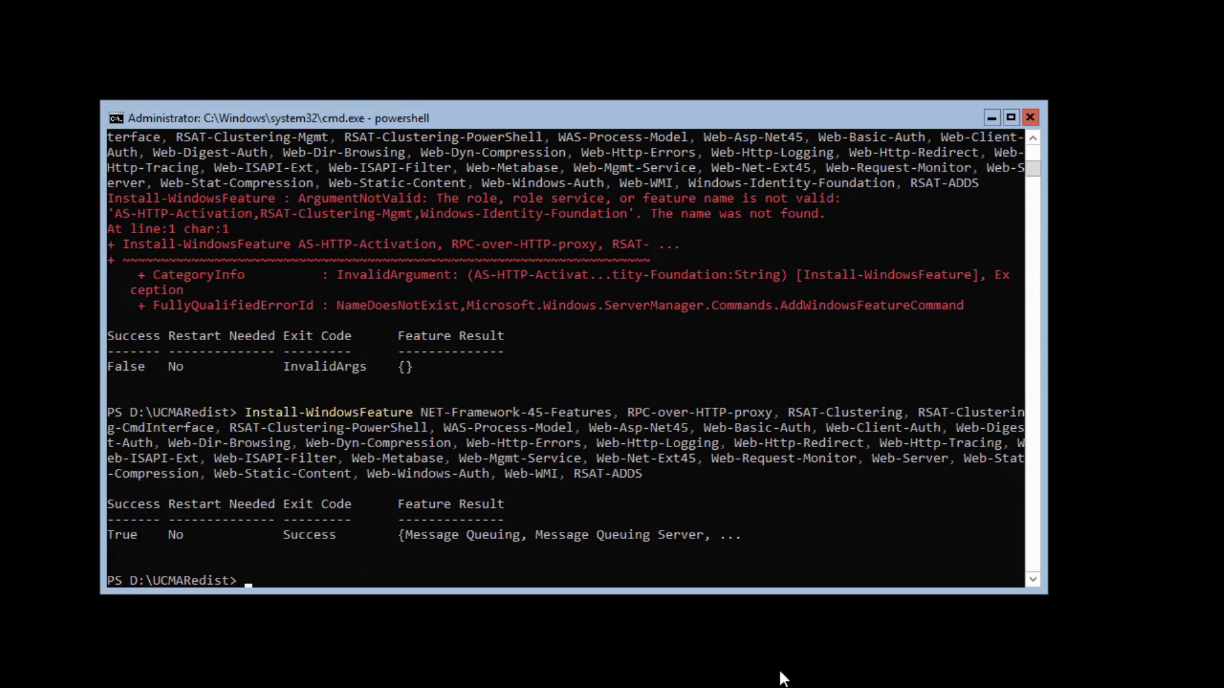
# Clear the console, move to the root of drive D and list the setup files
pyautogui.write('cls')
pyautogui.press('Return')
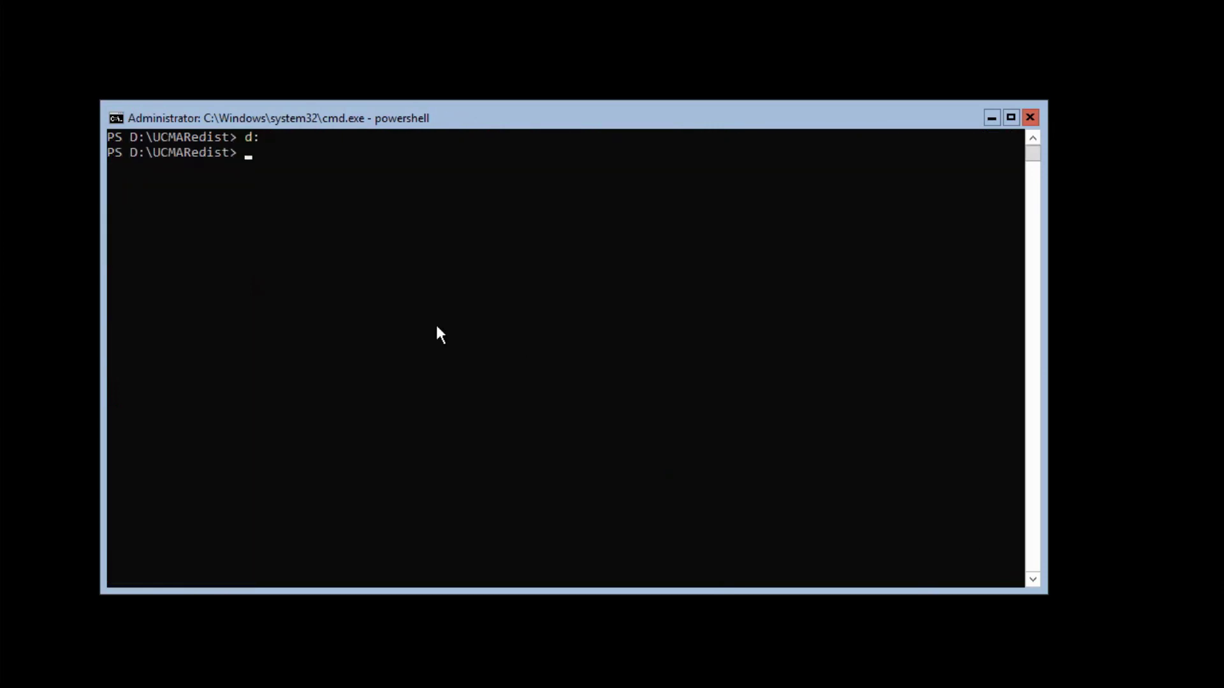
pyautogui.write('cd ..')
pyautogui.press('Return')
pyautogui.write('dir')
pyautogui.press('Return')
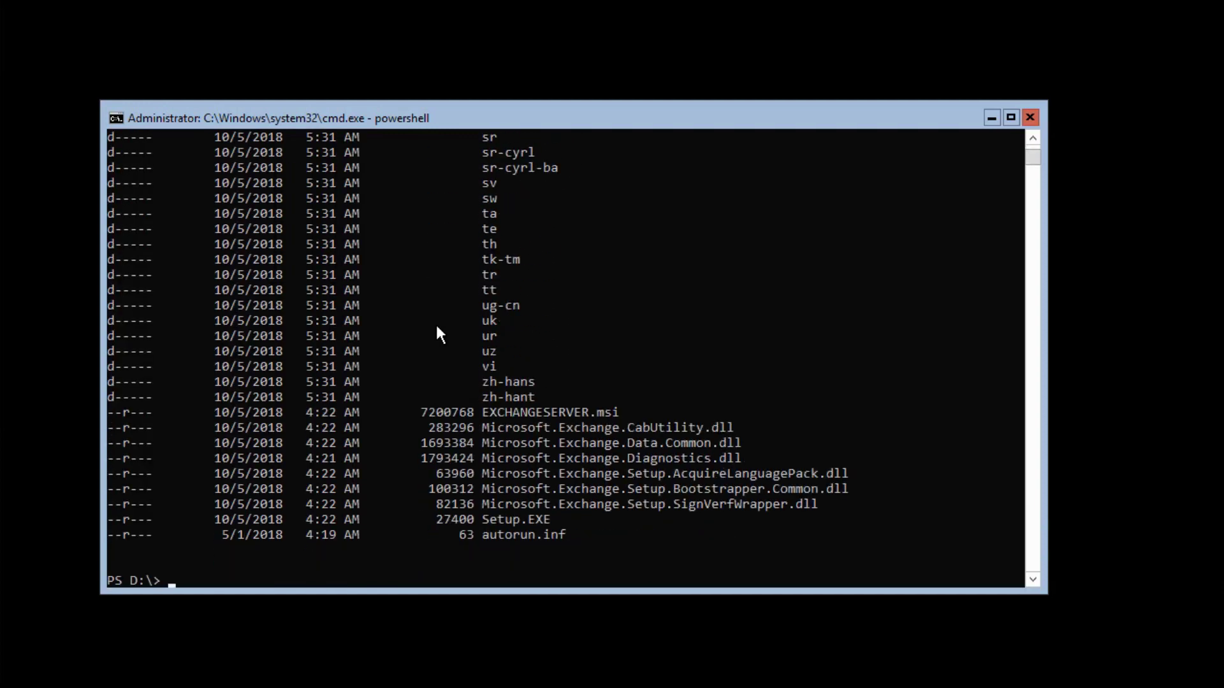
# Show Exchange setup's install parameters with .\setup /help:install and read through them
pyautogui.click(393, 564)
pyautogui.write('.\\setup /help:install')
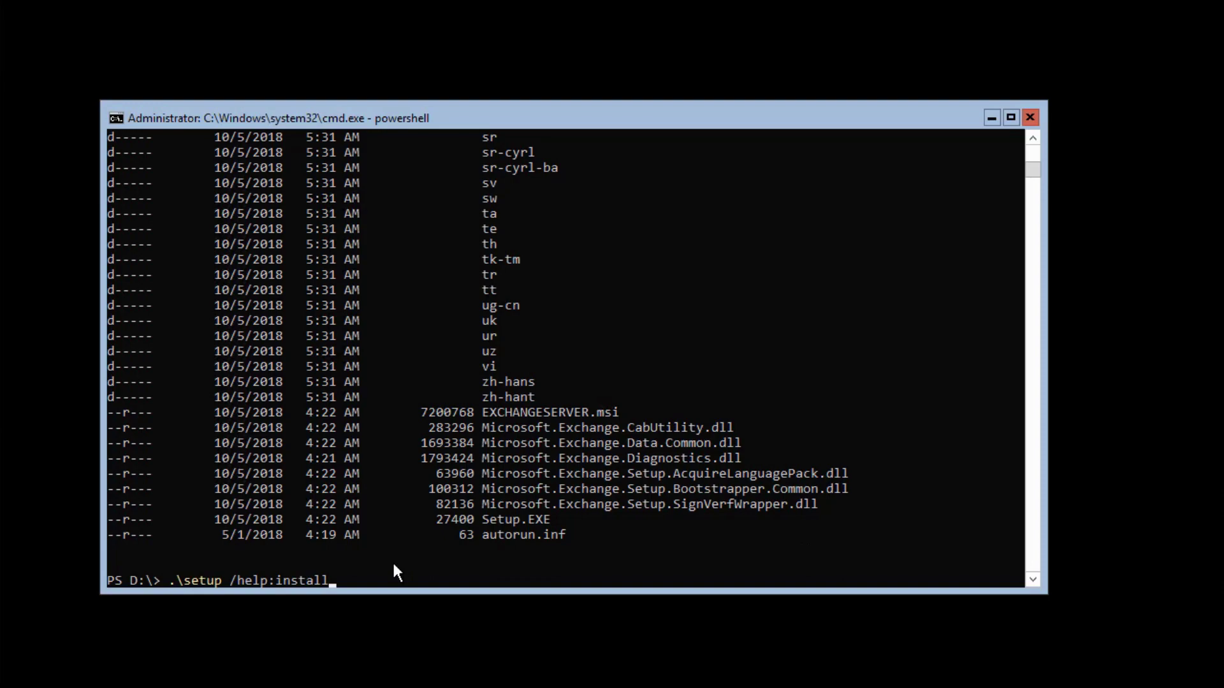
pyautogui.press('Return')
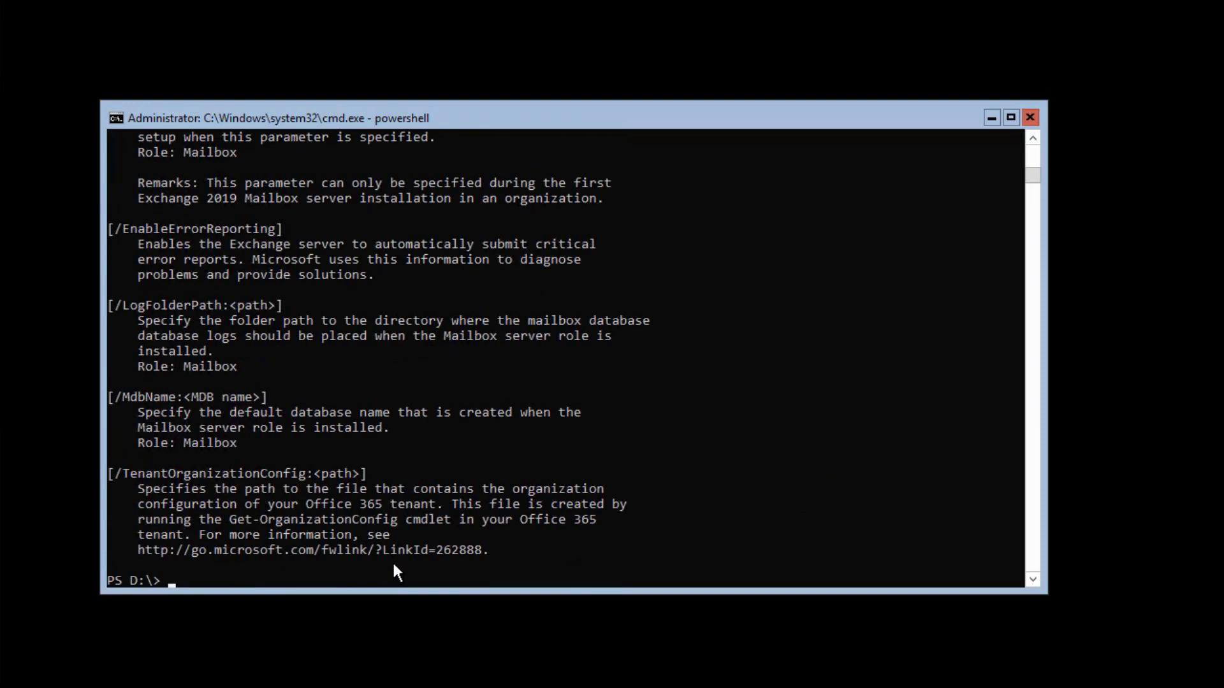
pyautogui.scroll(14, 381, 561)
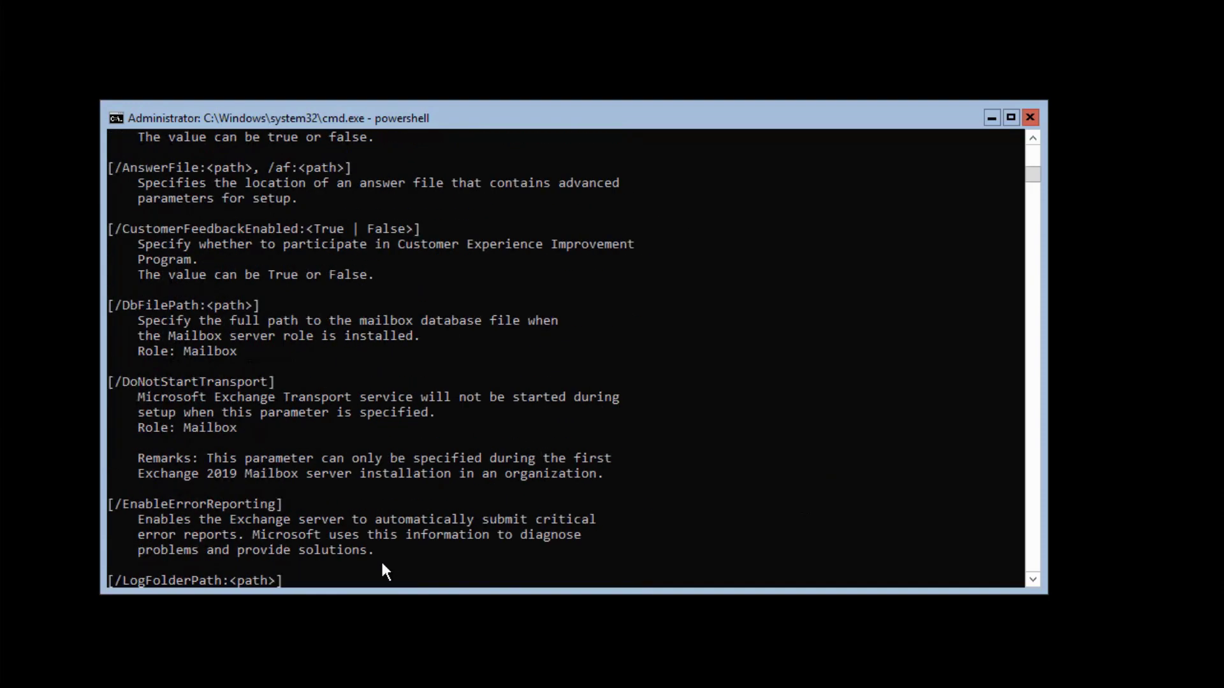
pyautogui.scroll(20, 383, 564)
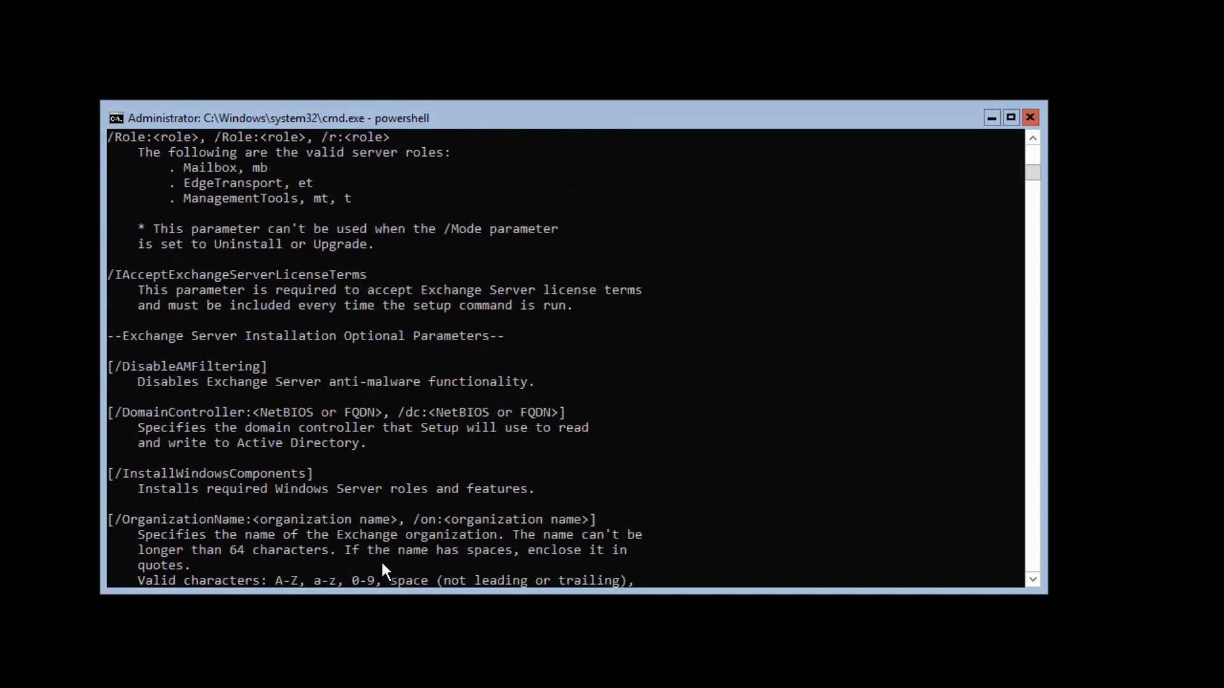
pyautogui.scroll(2, 383, 562)
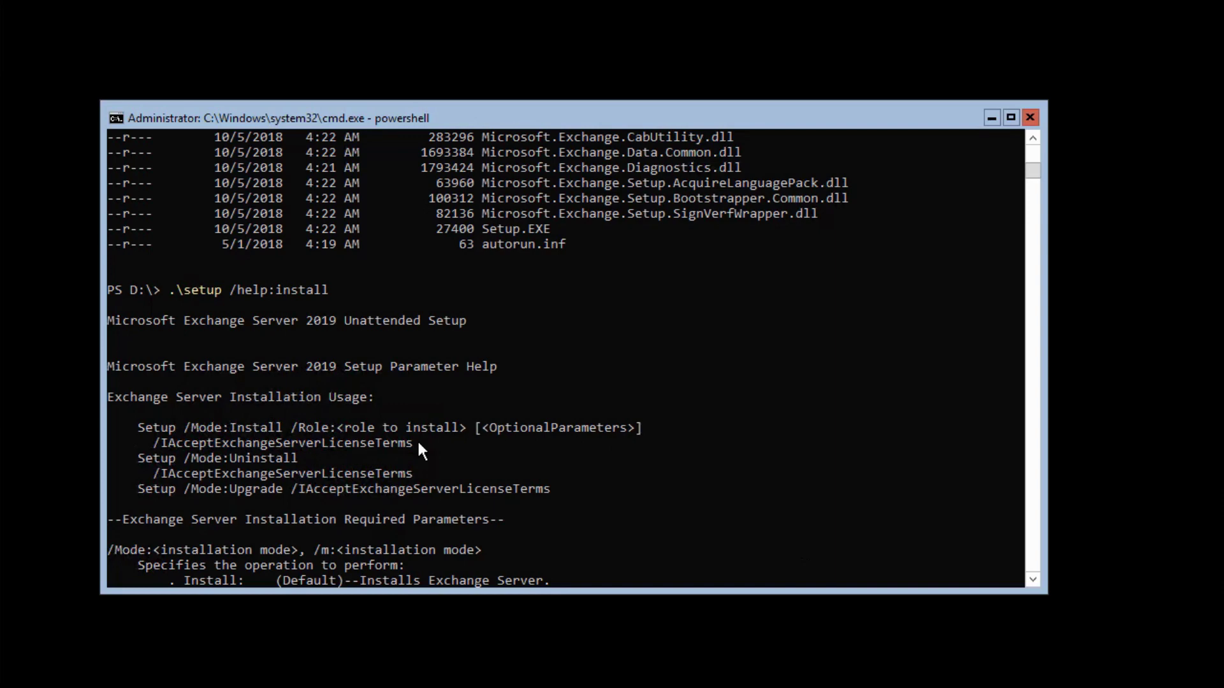
pyautogui.scroll(-3, 418, 465)
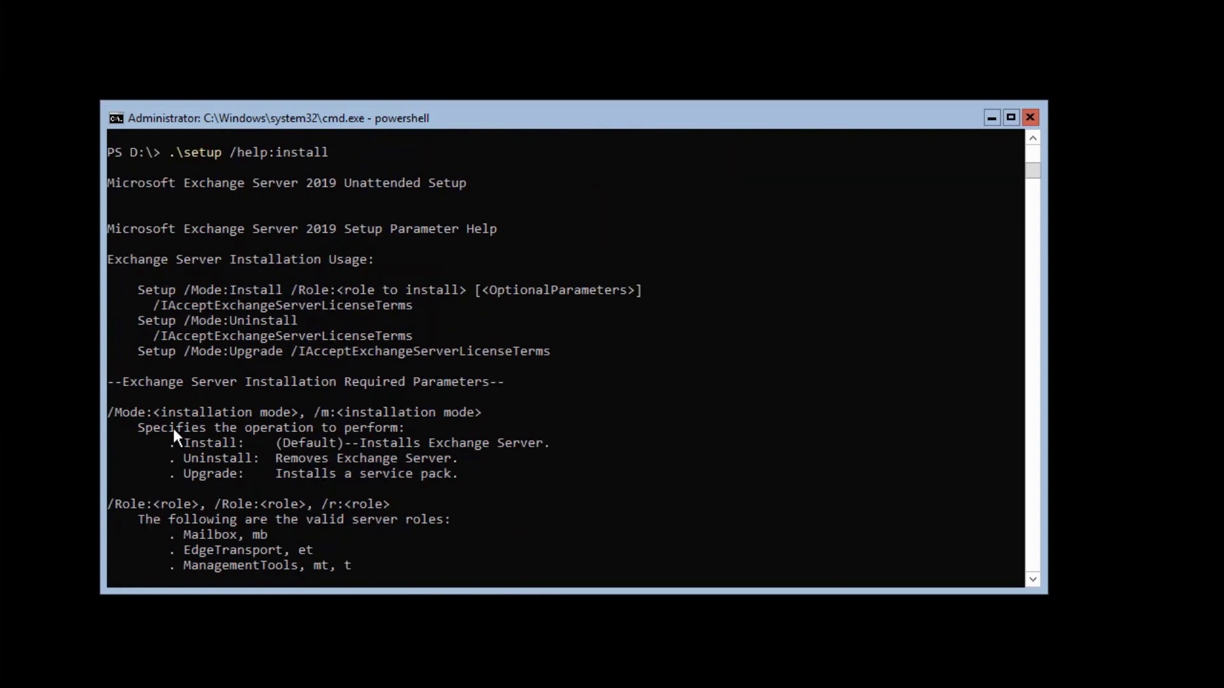
pyautogui.scroll(-2, 408, 497)
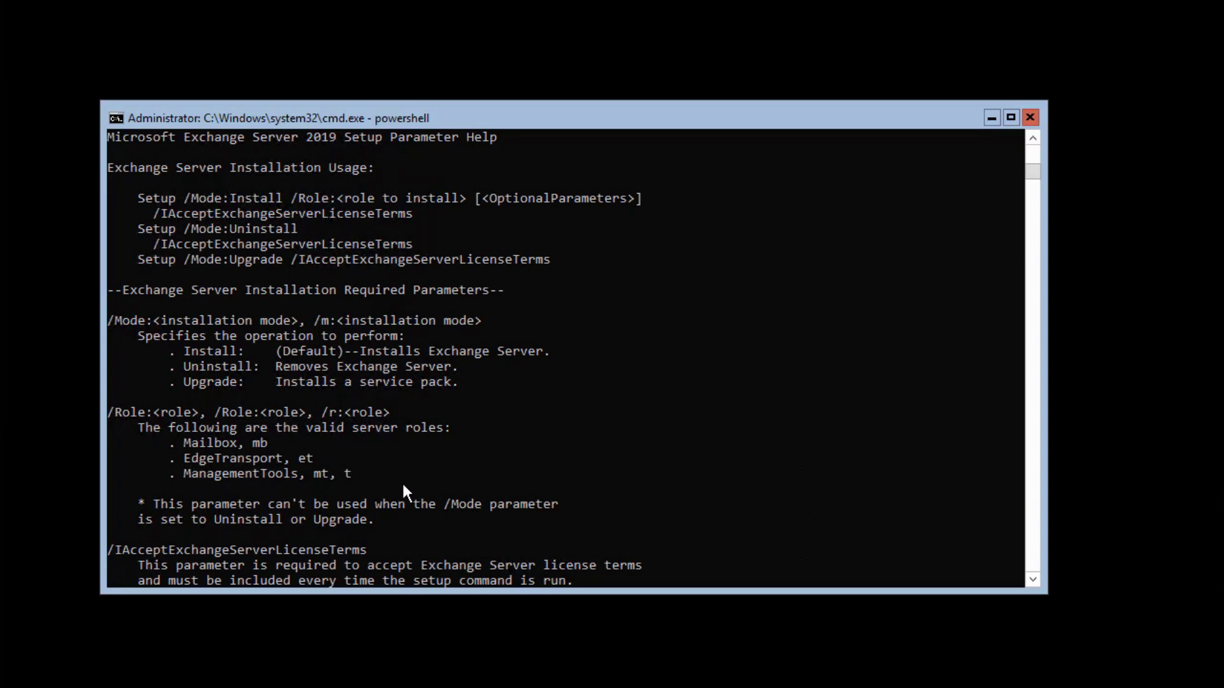
pyautogui.scroll(-1, 403, 486)
pyautogui.scroll(-2, 543, 478)
pyautogui.scroll(-1, 543, 477)
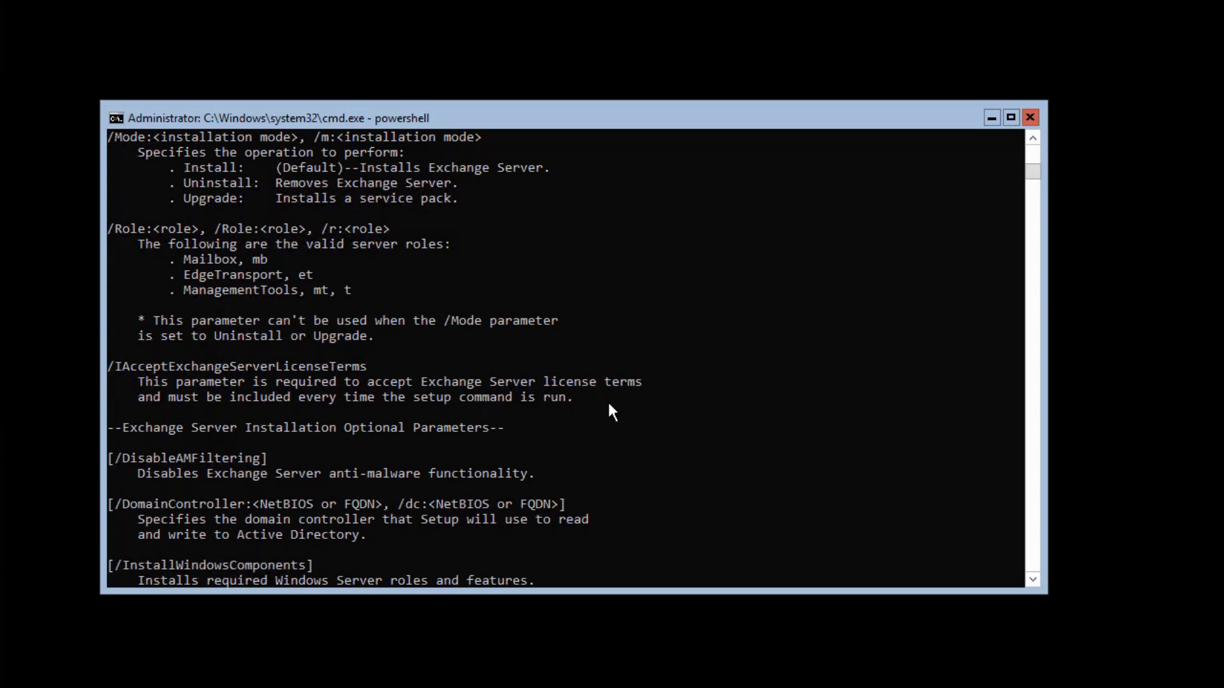
pyautogui.scroll(-4, 609, 404)
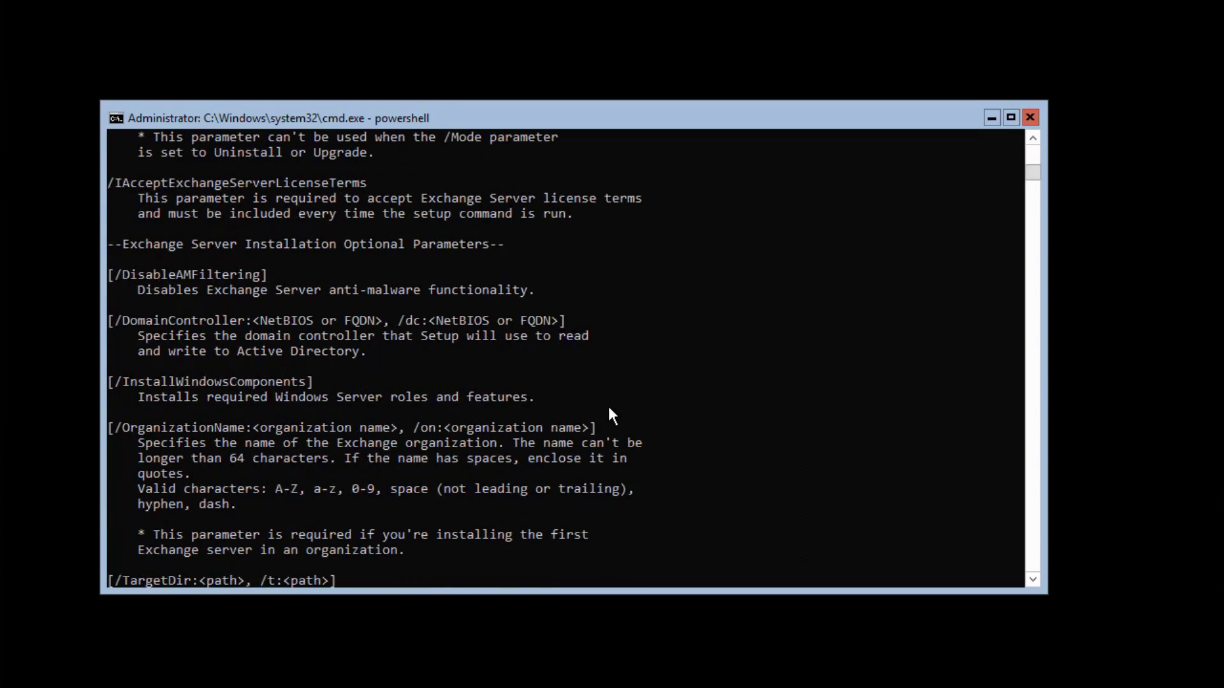
pyautogui.scroll(-1, 610, 415)
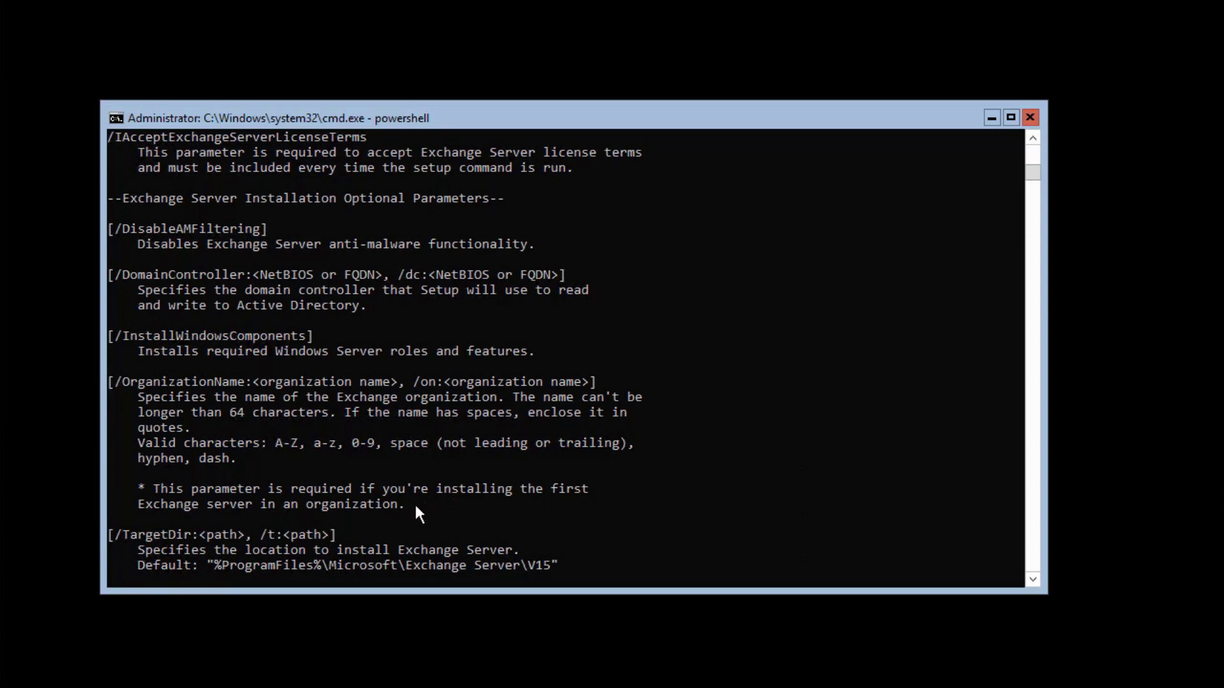
pyautogui.scroll(-6, 414, 503)
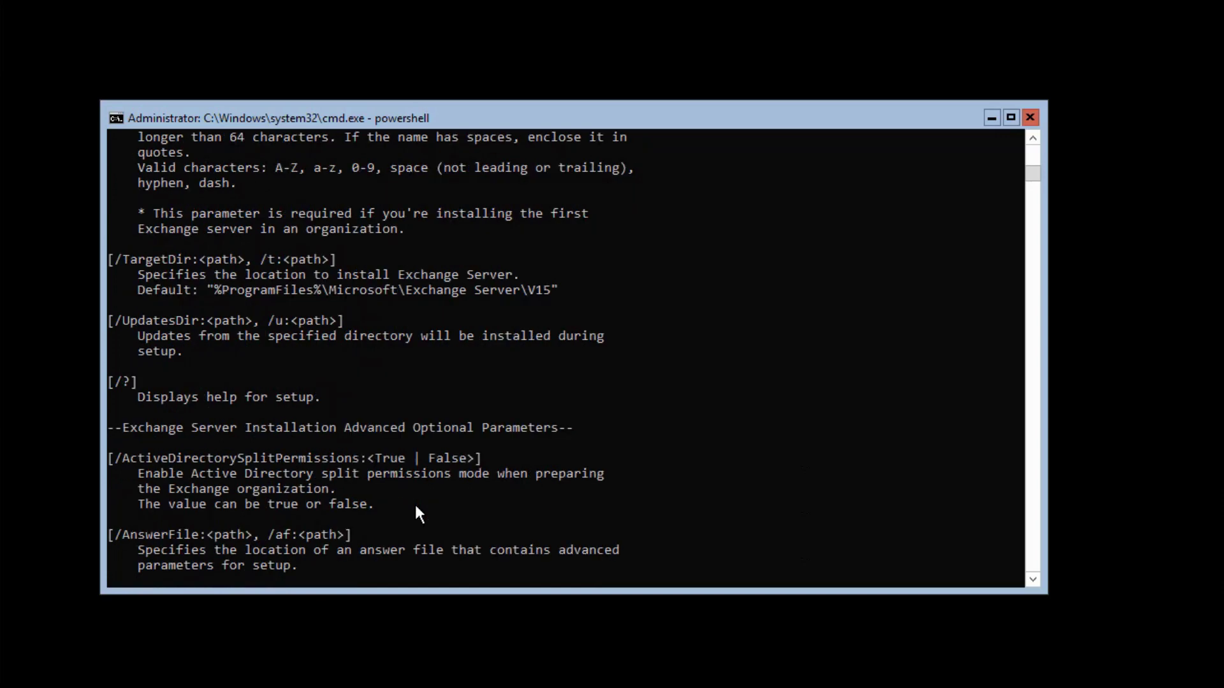
pyautogui.scroll(-2, 414, 502)
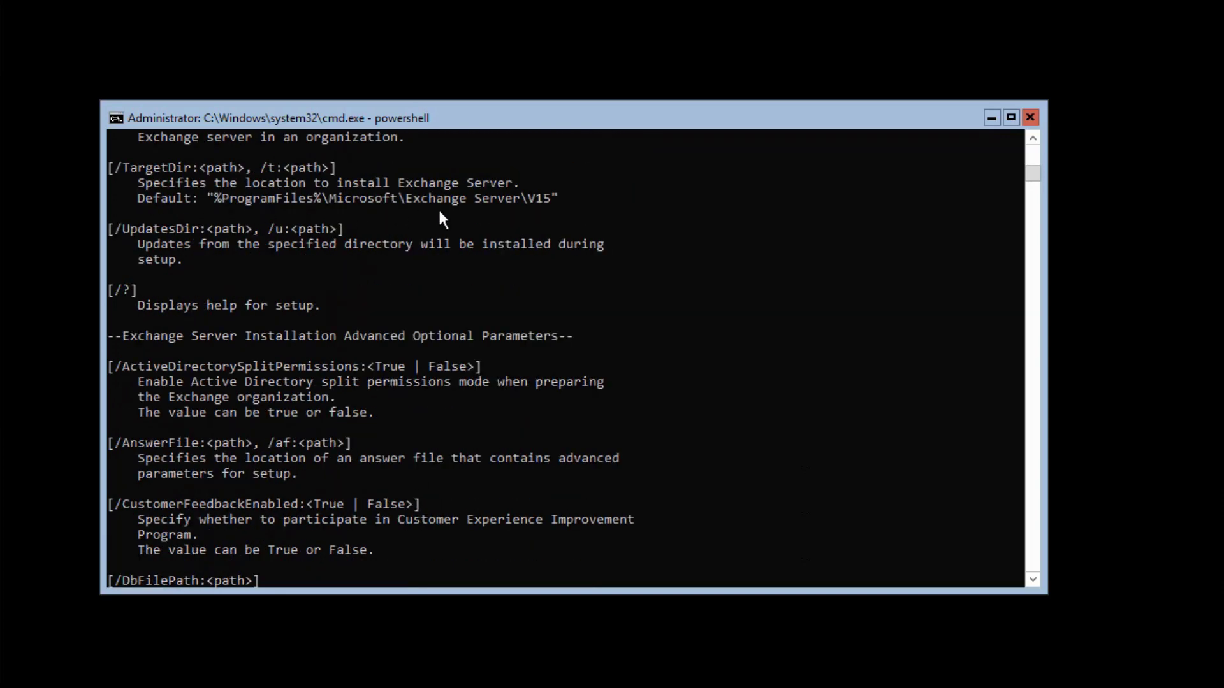
pyautogui.moveTo(490, 256); pyautogui.dragTo(540, 258)
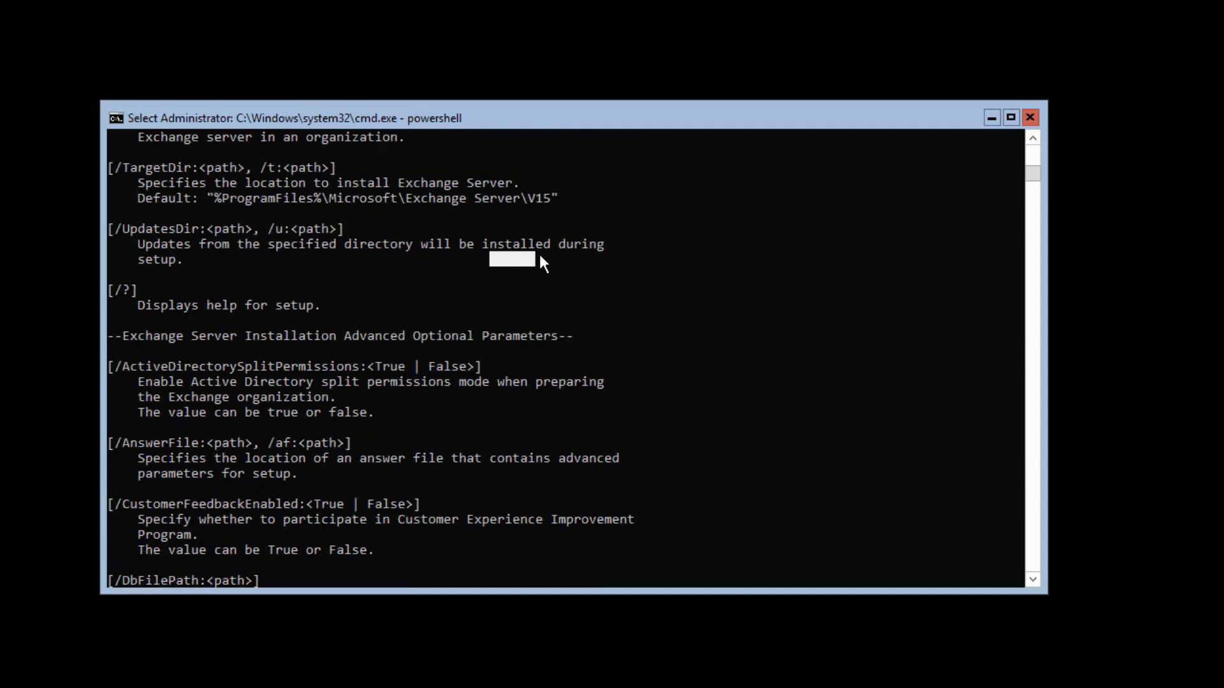
pyautogui.click(569, 258)
pyautogui.scroll(-2, 727, 351)
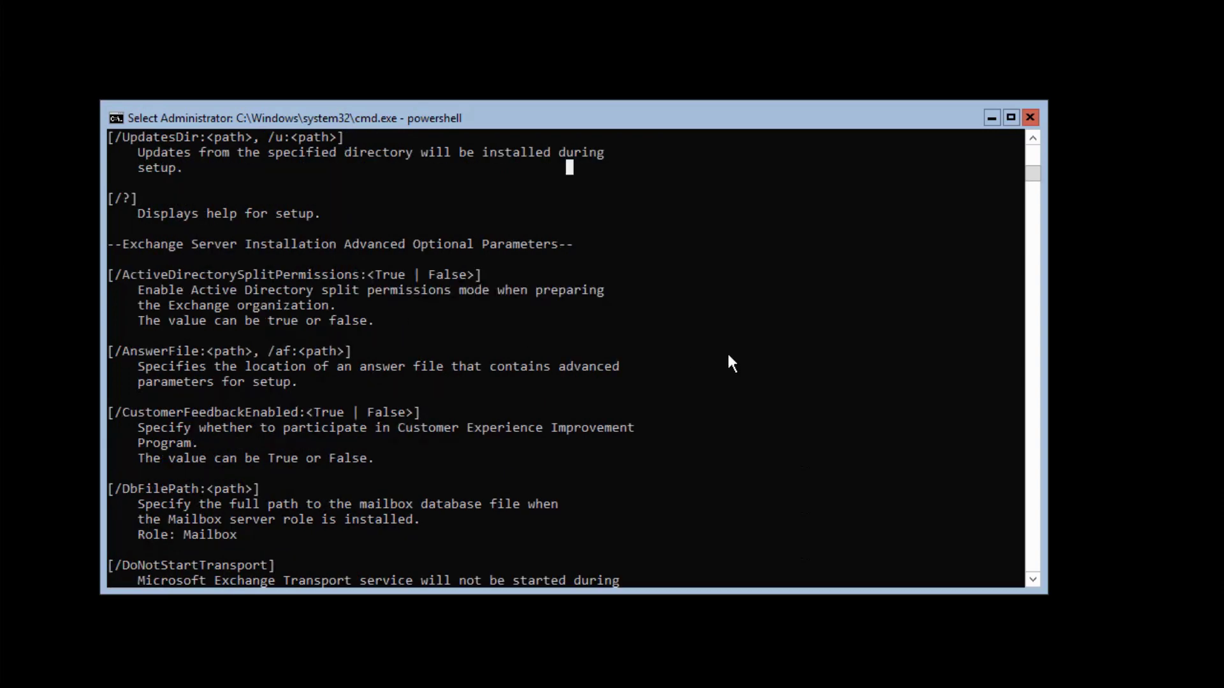
pyautogui.scroll(-1, 728, 354)
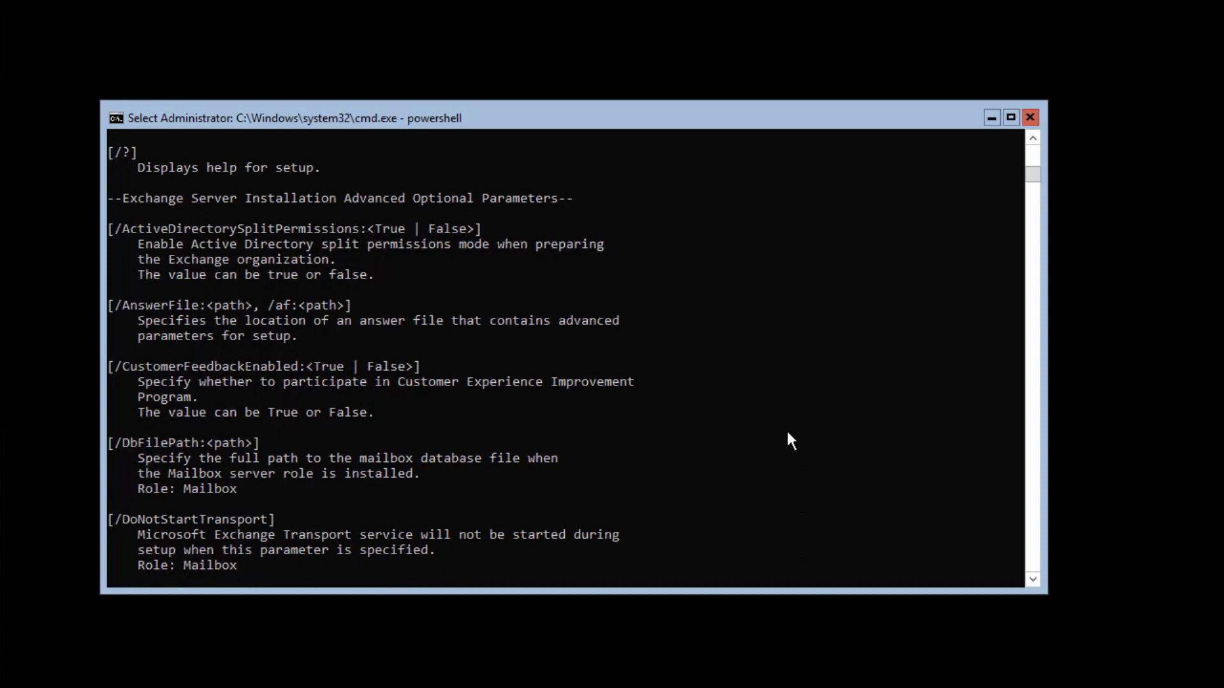
pyautogui.scroll(-6, 788, 435)
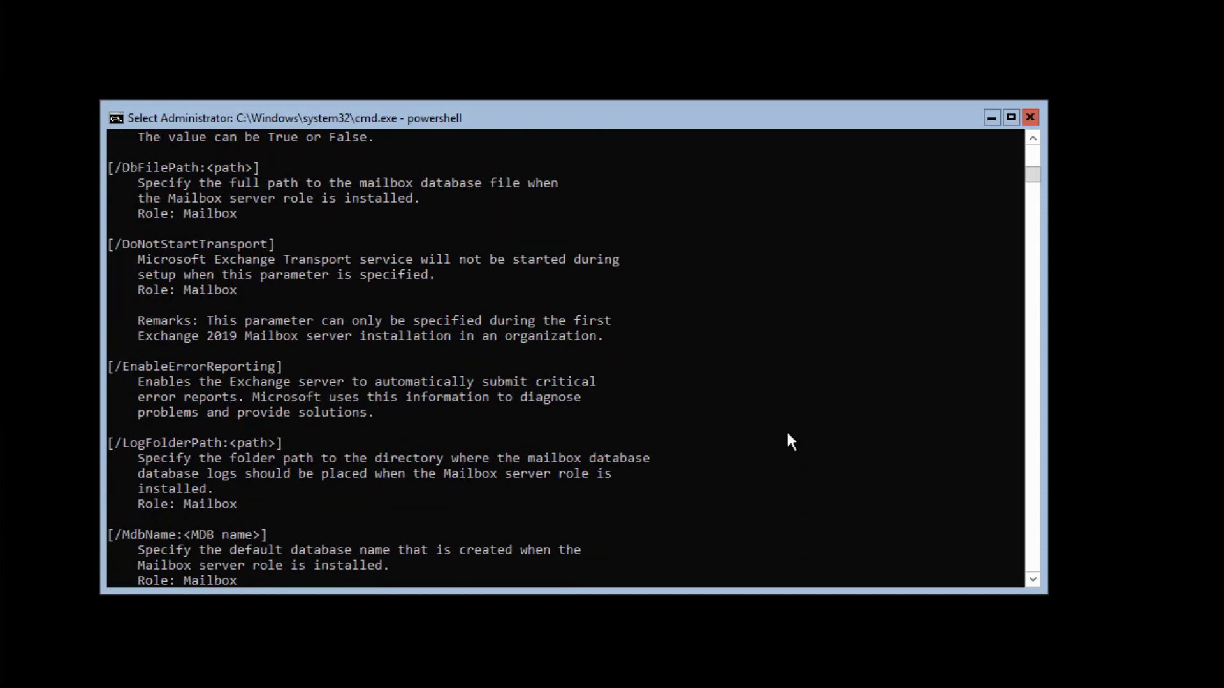
pyautogui.scroll(-2, 789, 435)
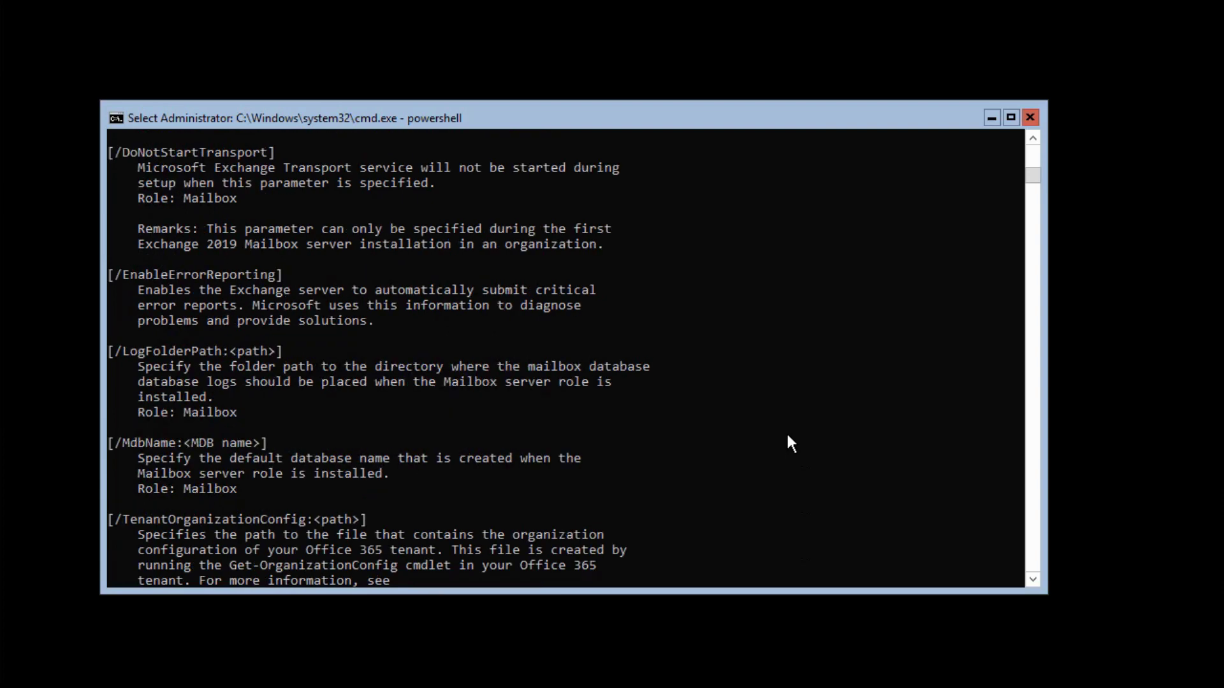
pyautogui.scroll(-2, 788, 436)
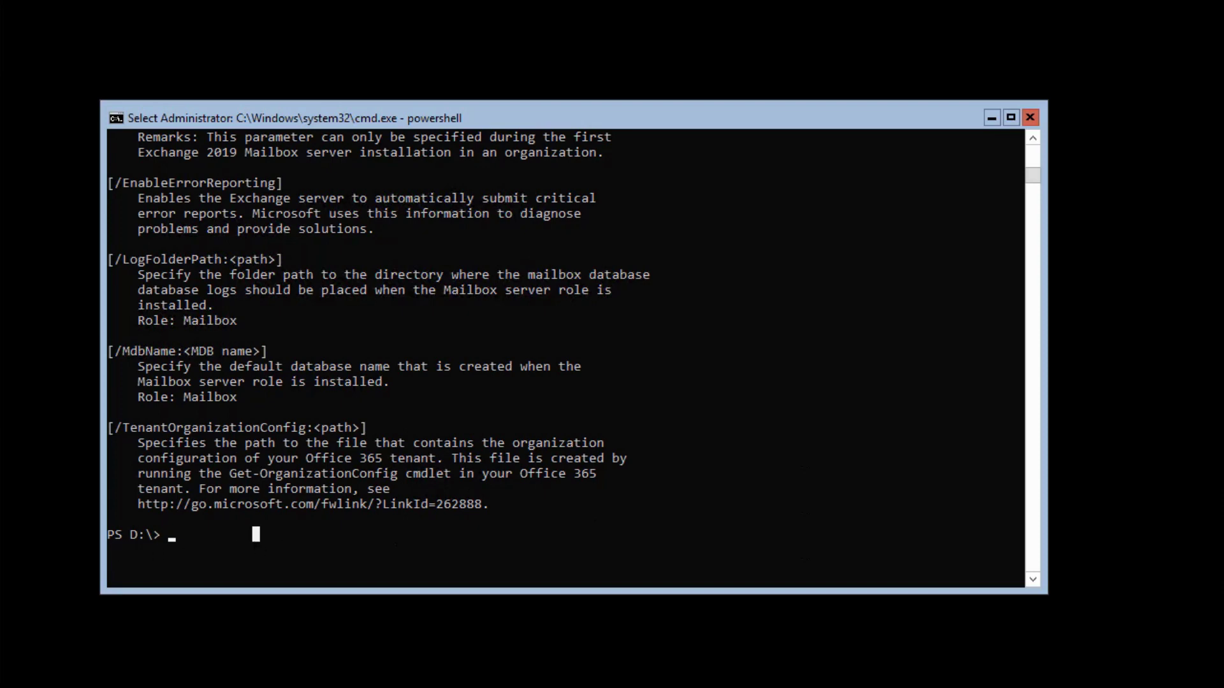
# Exit PowerShell to the command prompt and switch to drive D
pyautogui.press('Escape')
pyautogui.write('exit')
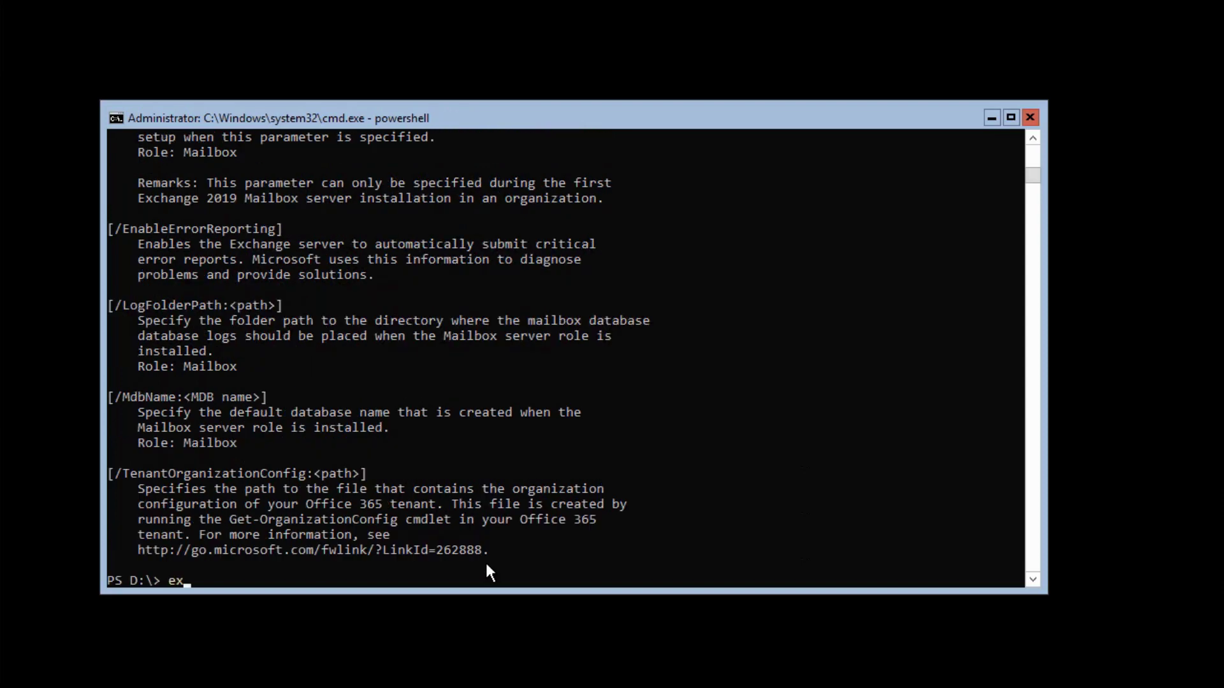
pyautogui.press('Return')
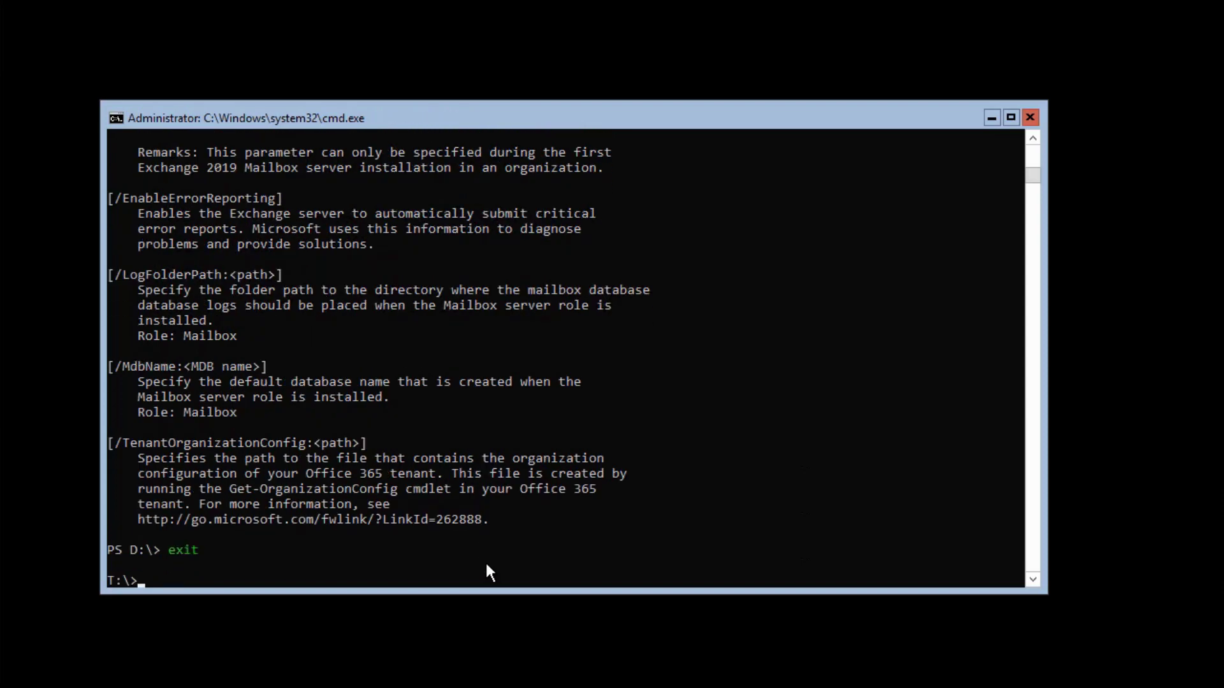
pyautogui.write('d:')
pyautogui.press('Return')
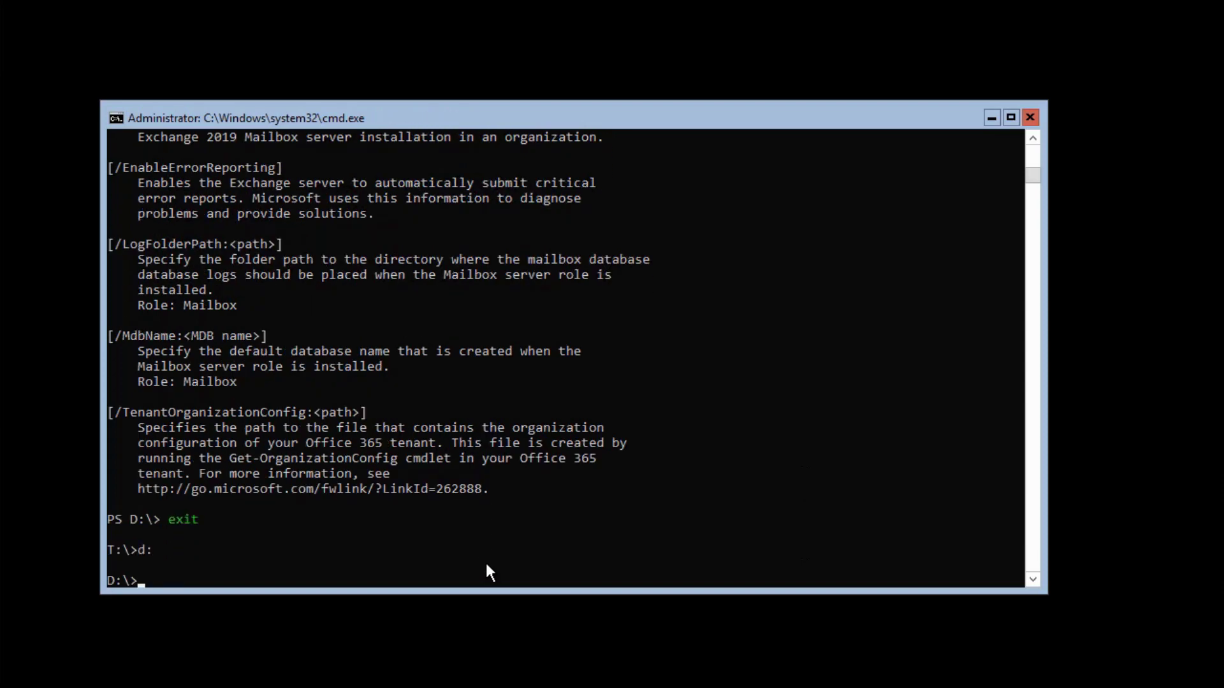
# Run the unattended Mailbox setup for DB04, then enter a corrected command with quoted paths
pyautogui.write('setup')
pyautogui.write('/mode:install /role:mailbox /Iacceptexchangeserverlicenseterms /mdbname:DB04 /logfolderpath:C:\\databases\\DB04\\log\\ /dbfilepath:c:\\databases\\db04\\db\\db04.edb')
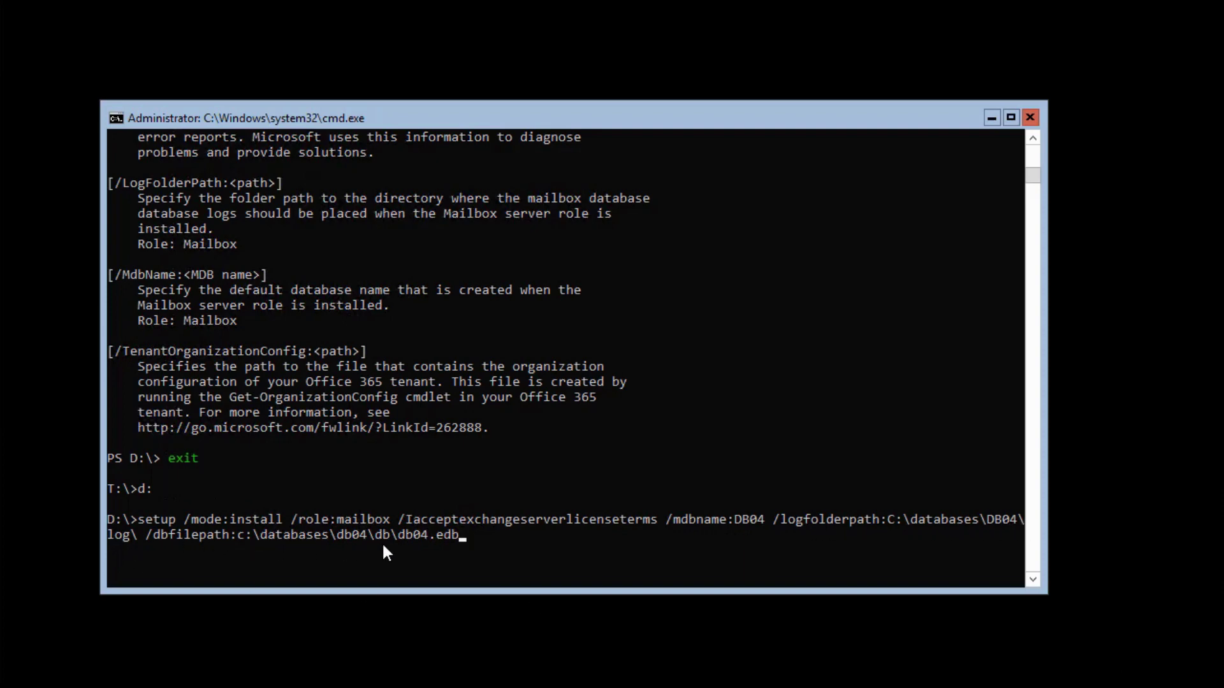
pyautogui.click(526, 543)
pyautogui.press('Escape')
pyautogui.press('Return')
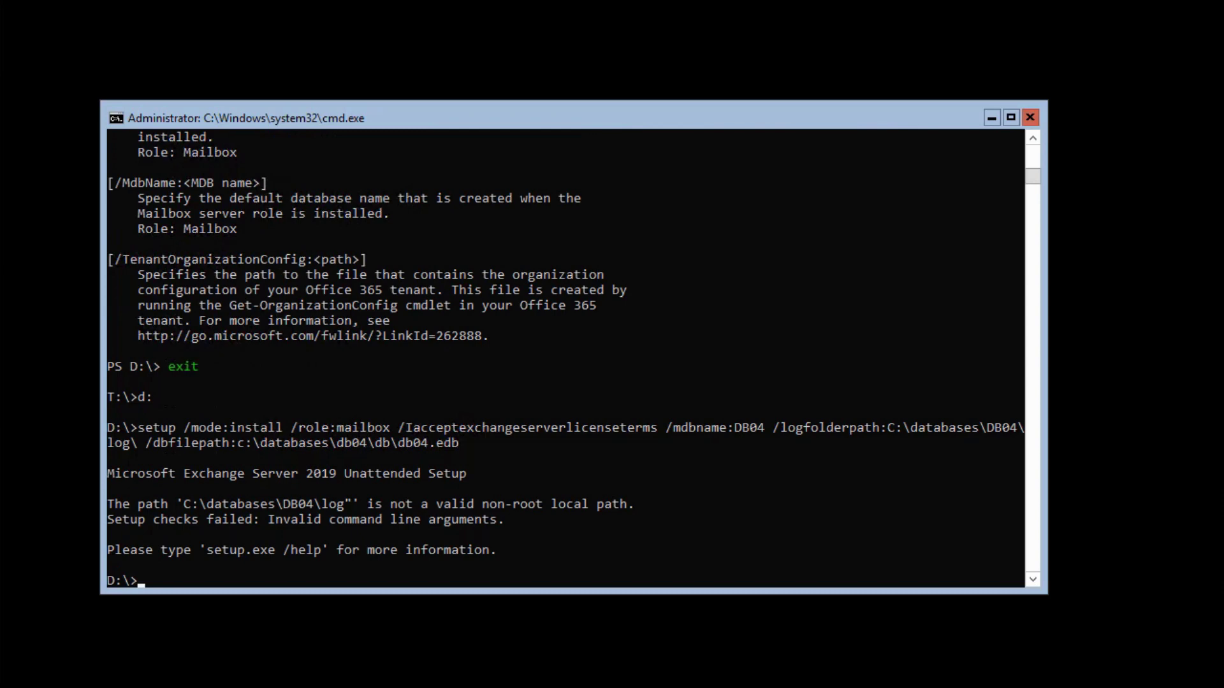
pyautogui.write('setup /mode:install /role:mailbox /Iacceptexchangeserverlicenseterms /mdbname:DB04 /logfolderpath:"C:\\databases\\DB04\\log" /dbfilepath:"c:\\databases\\db04\\db\\db04.edb"')
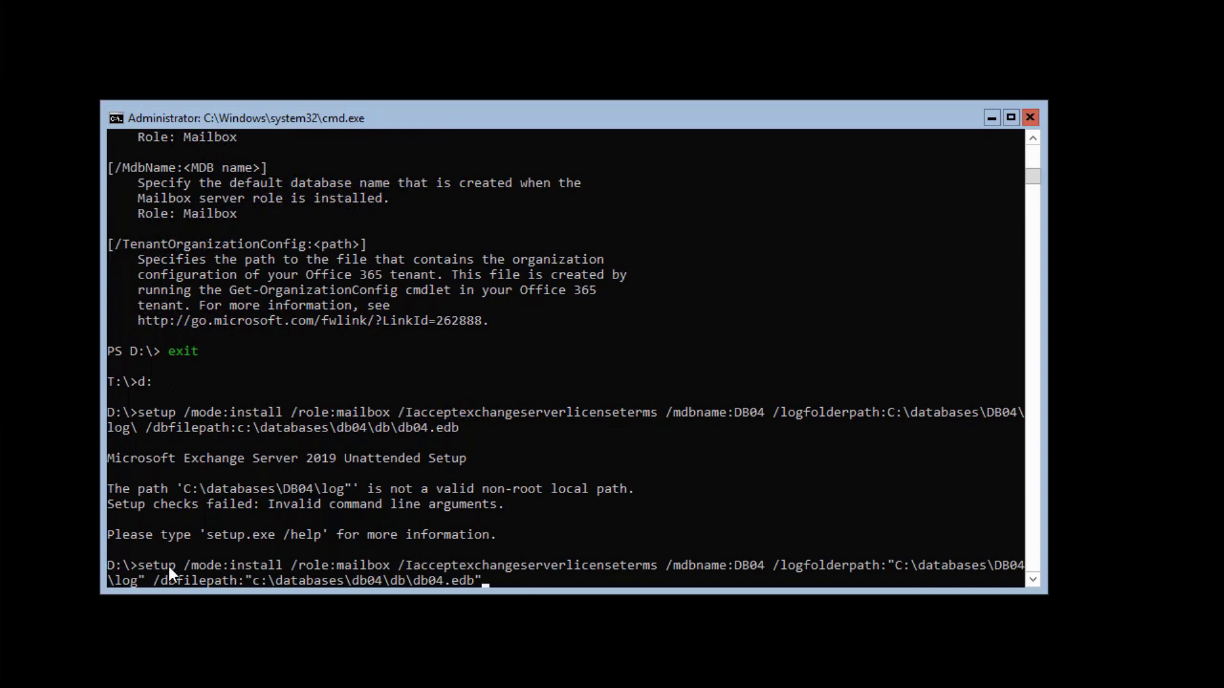
# Run the corrected Mailbox setup with quoted DB04 log and database paths to completion
pyautogui.click(569, 579)
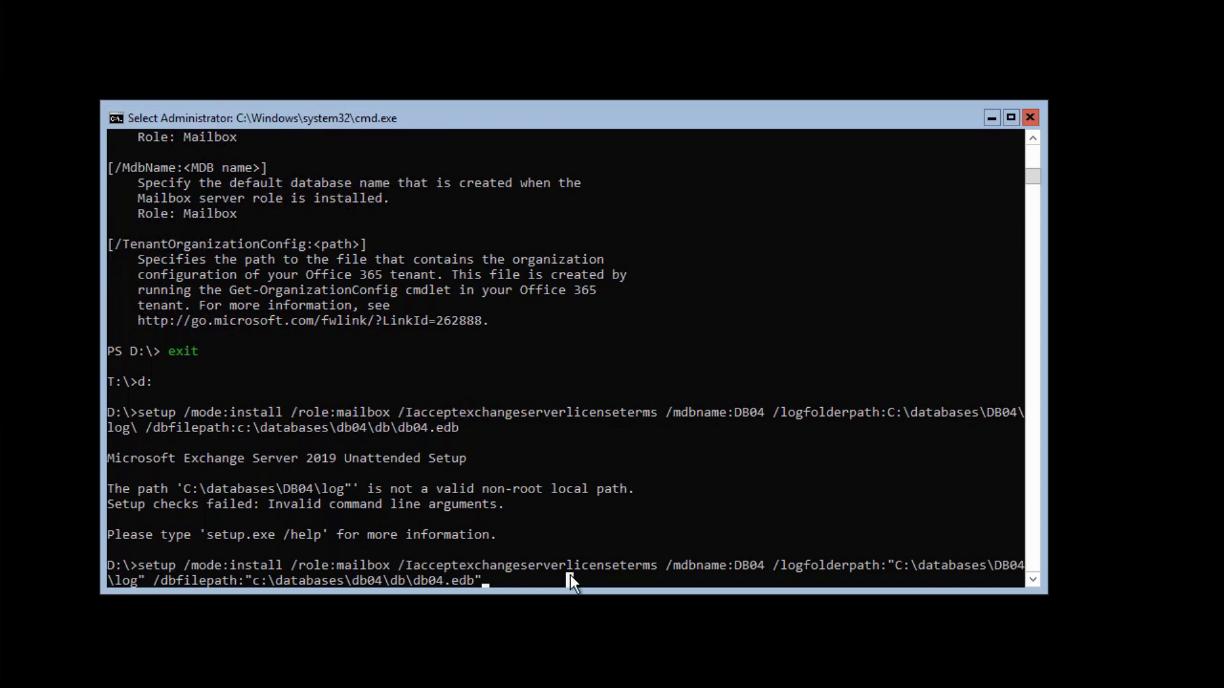
pyautogui.press('Return')
pyautogui.press('Return')
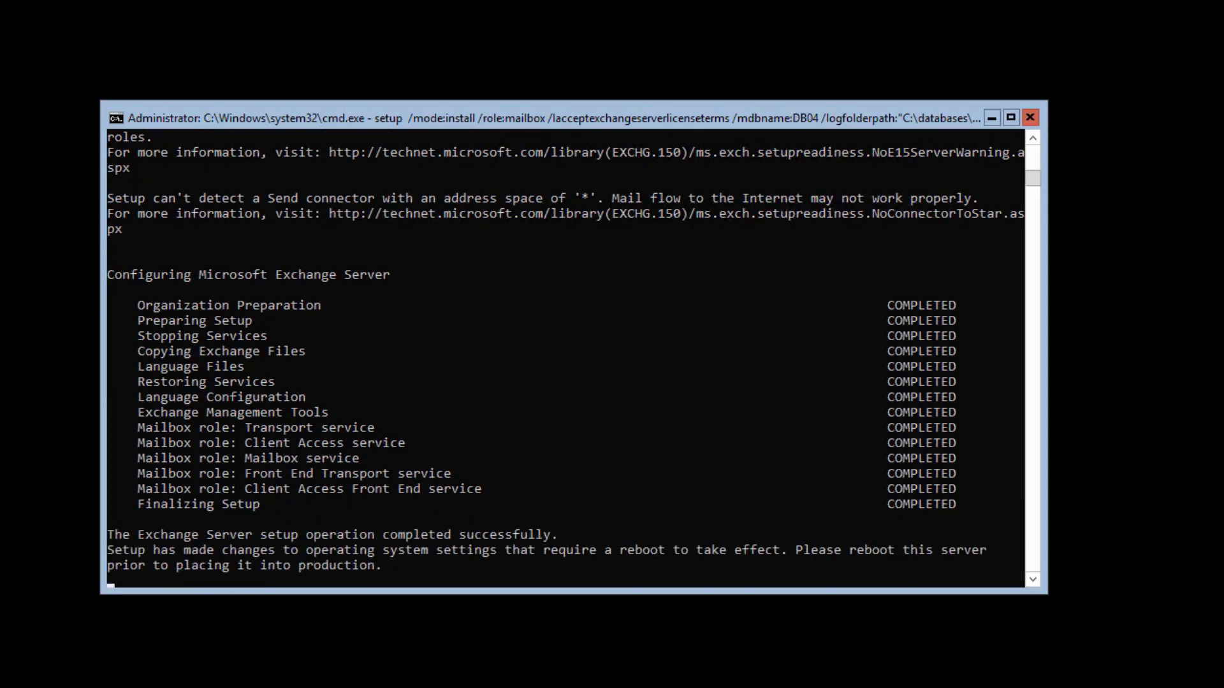
# Restart the server immediately with shutdown /r /t 0, dismissing the sign-out notice
pyautogui.press('Return')
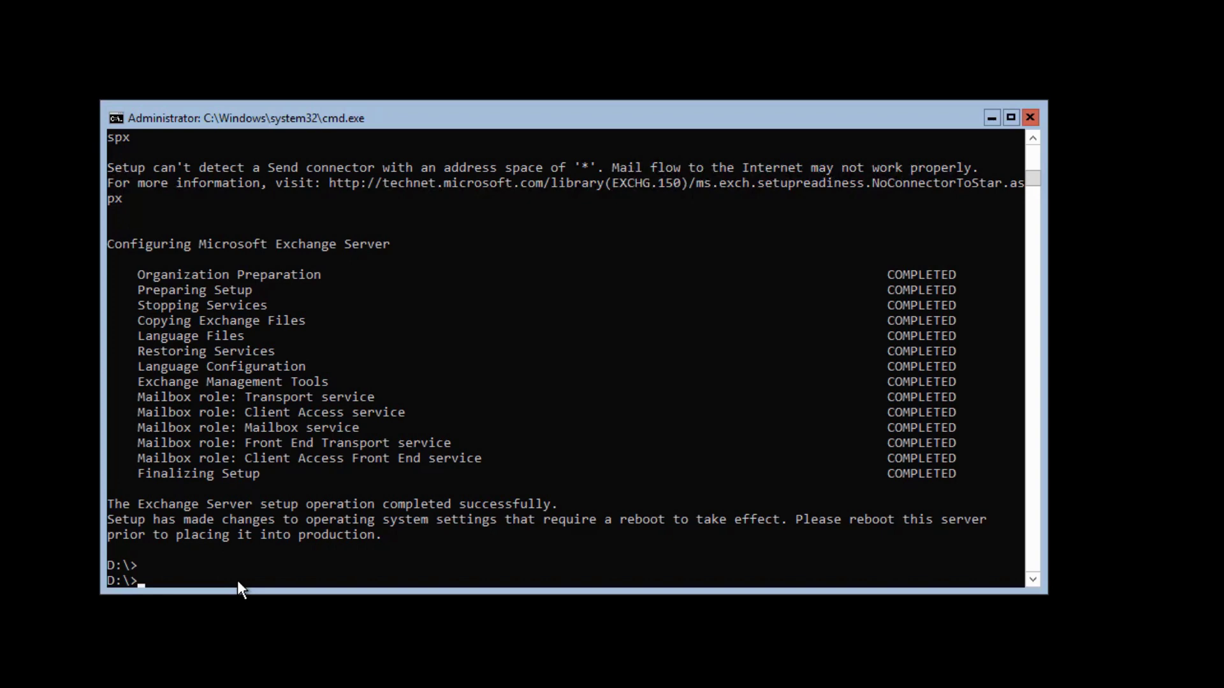
pyautogui.click(590, 475)
pyautogui.write('shutdown /r')
pyautogui.press('Return')
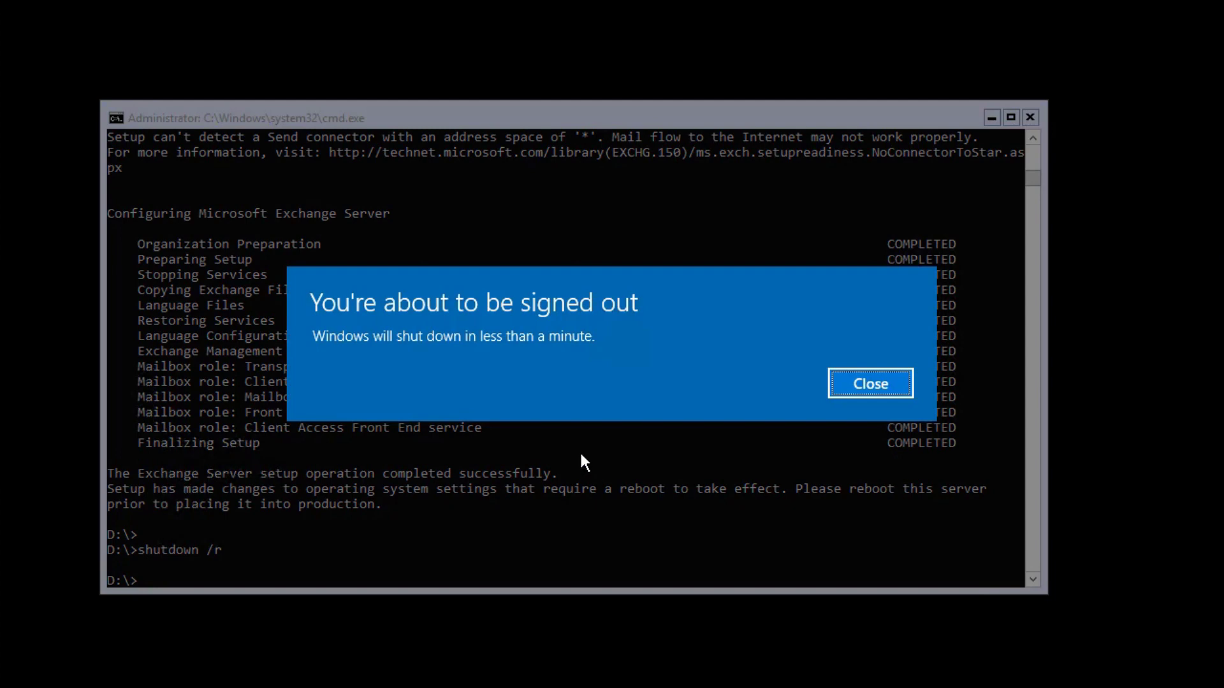
pyautogui.click(880, 385)
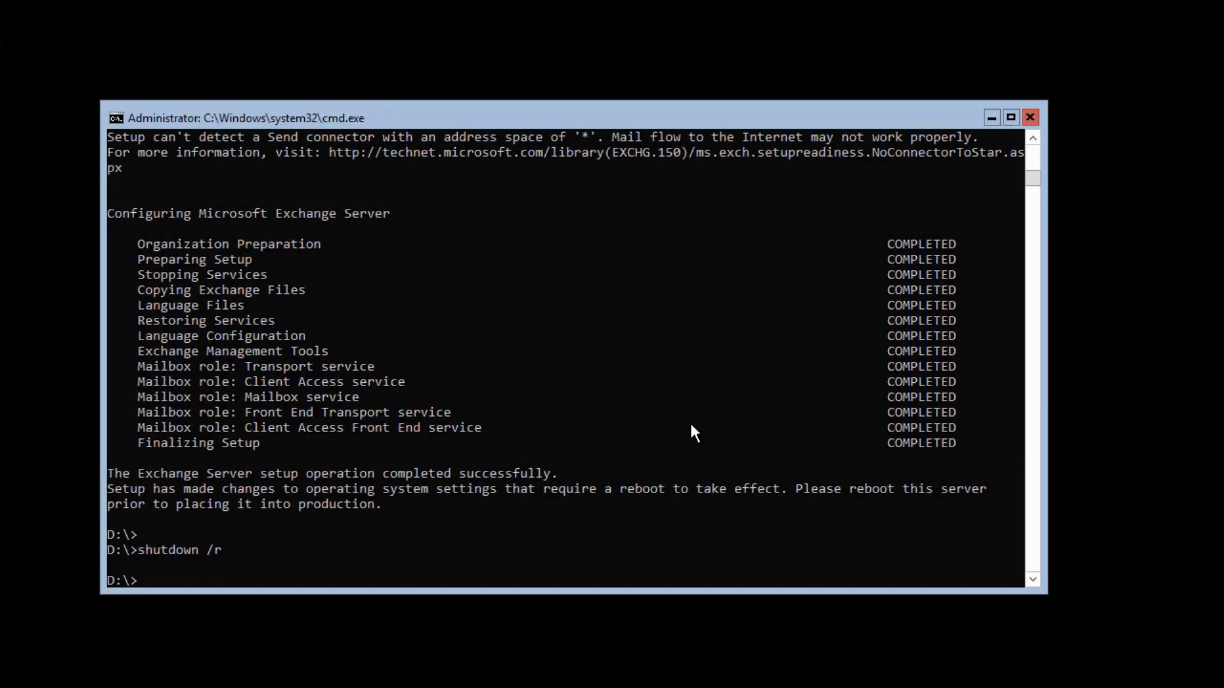
pyautogui.press('Up')
pyautogui.write('/t 0')
pyautogui.press('Return')
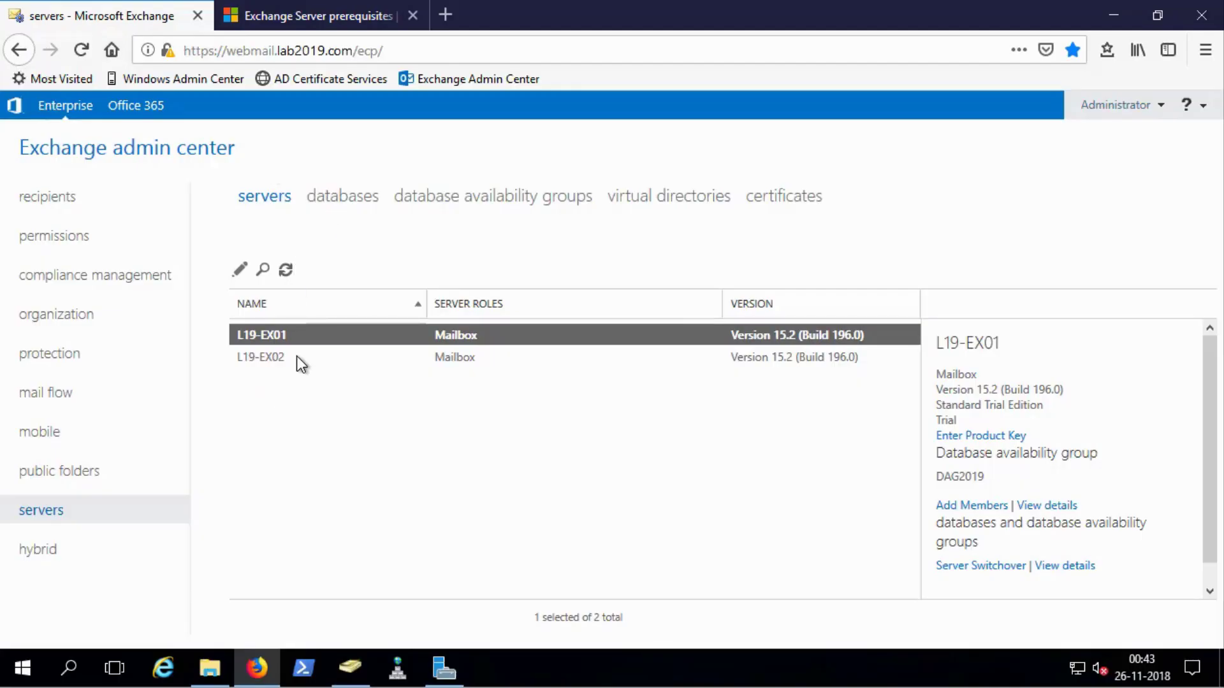
# Refresh the servers list and select the newly listed L19-EX04 server
pyautogui.click(262, 359)
pyautogui.click(285, 343)
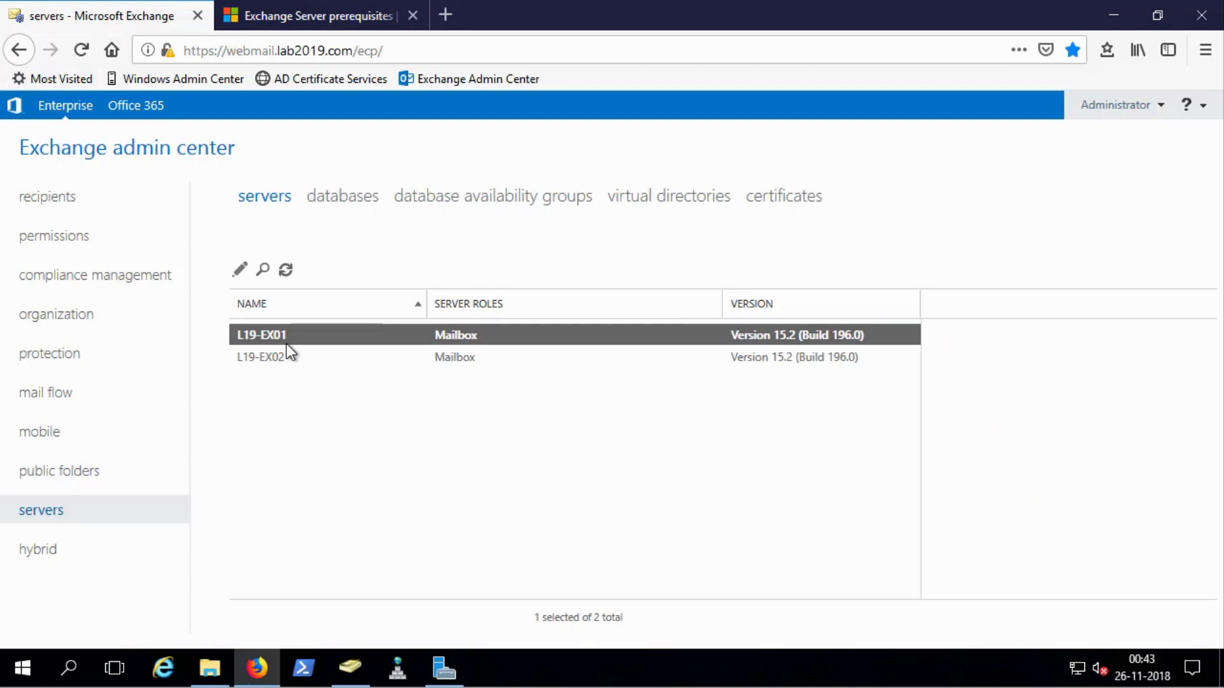
pyautogui.click(285, 270)
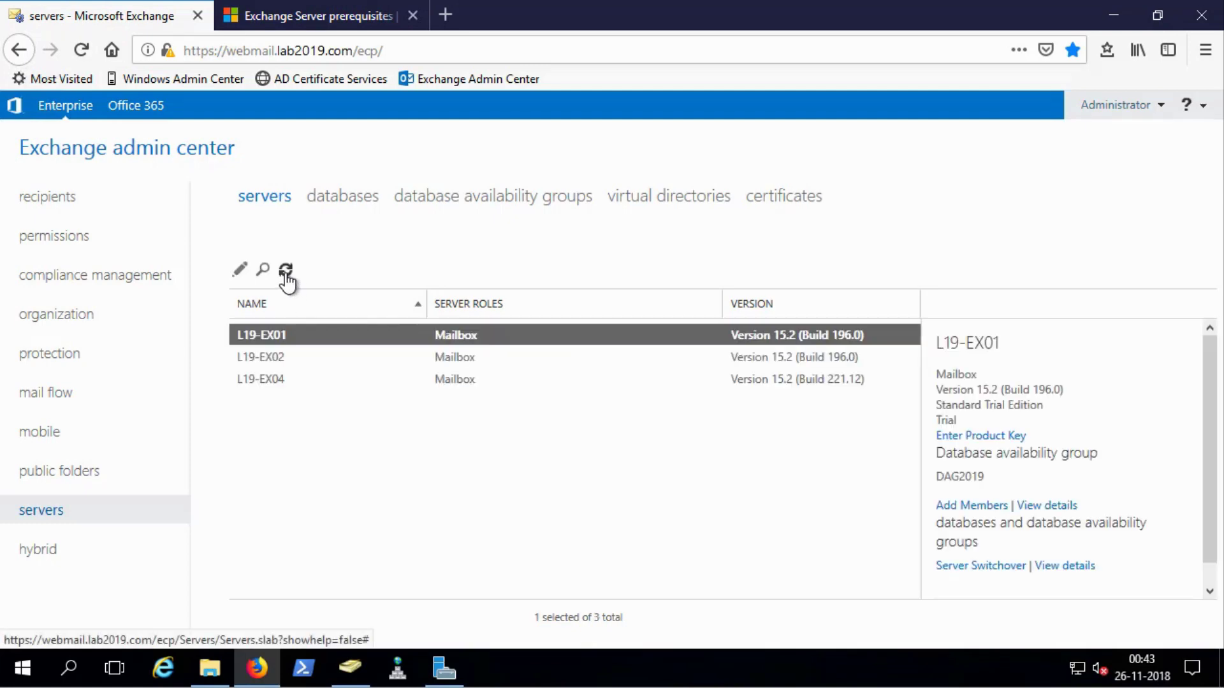
pyautogui.click(455, 378)
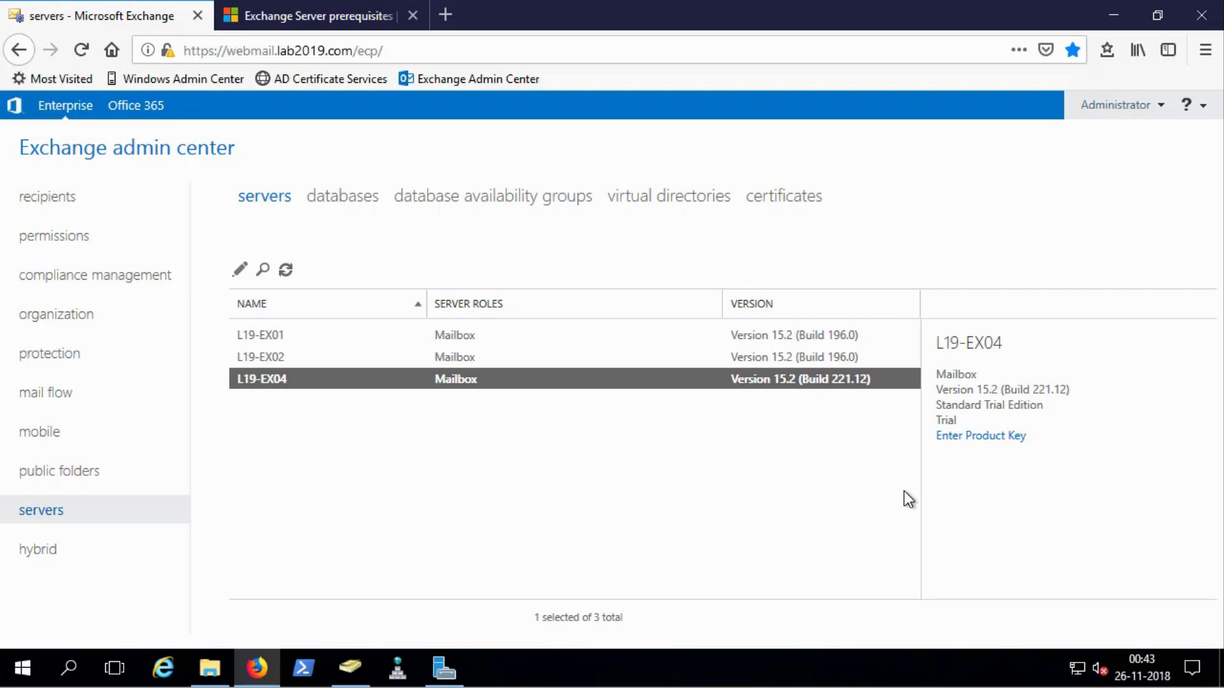
# Check DB04 in the databases list and the availability groups, then return to servers
pyautogui.click(329, 209)
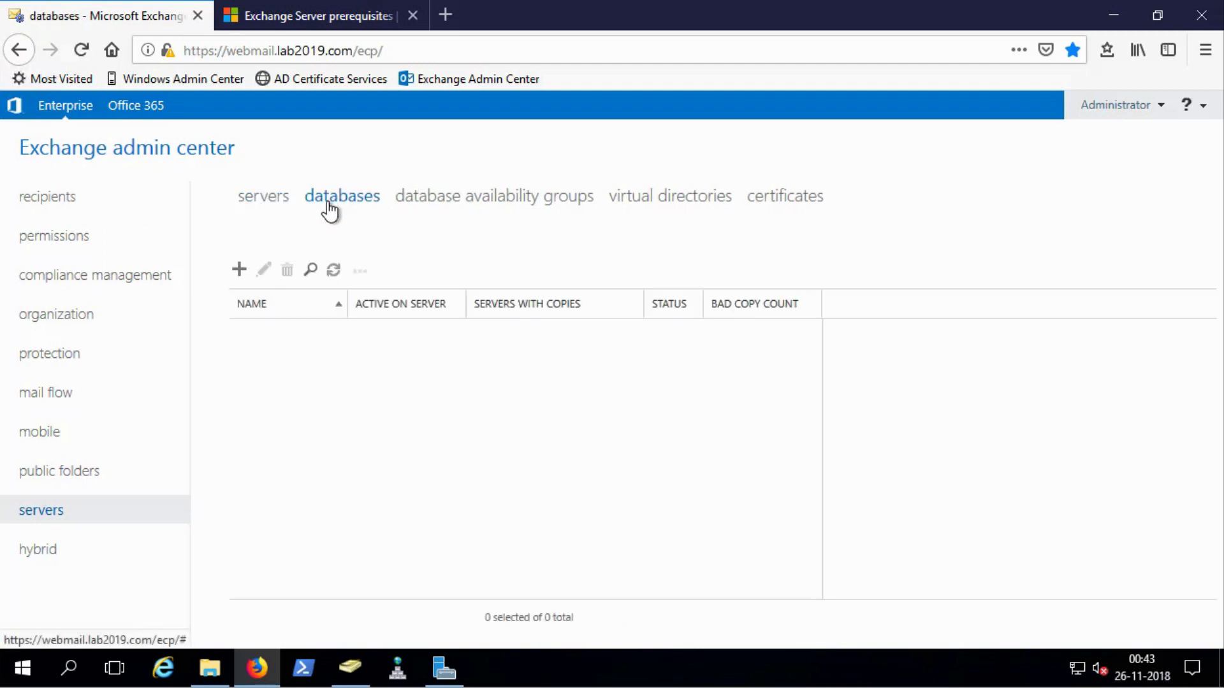
pyautogui.click(489, 380)
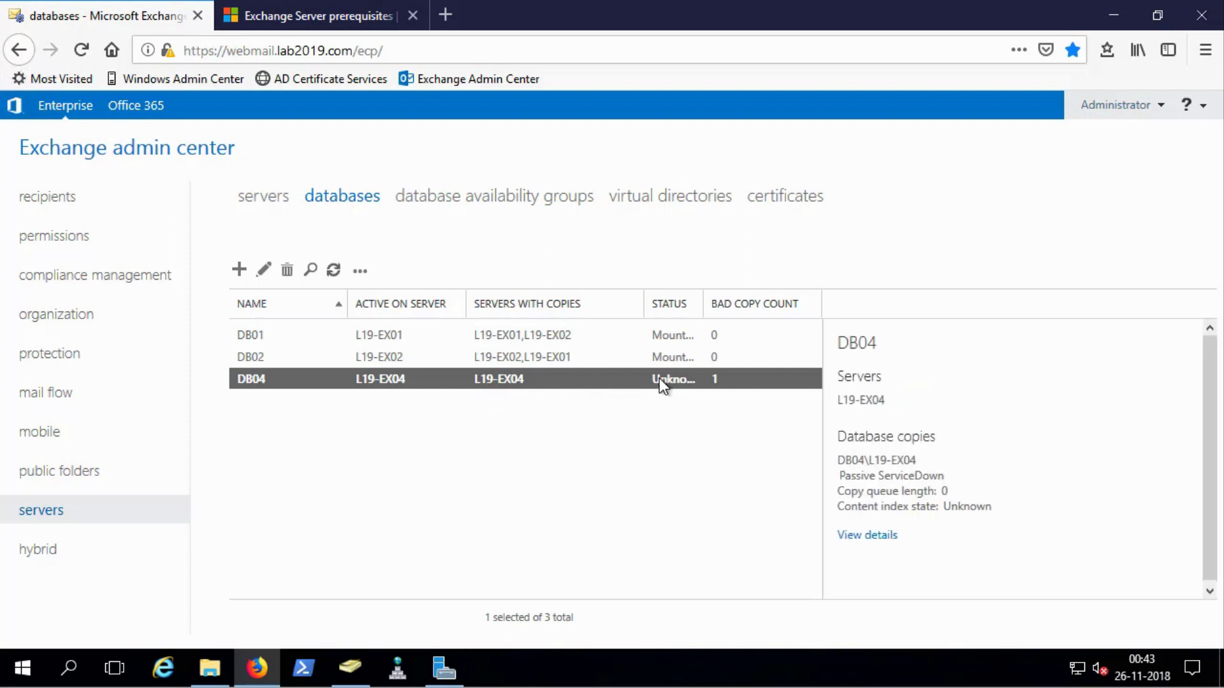
pyautogui.click(465, 198)
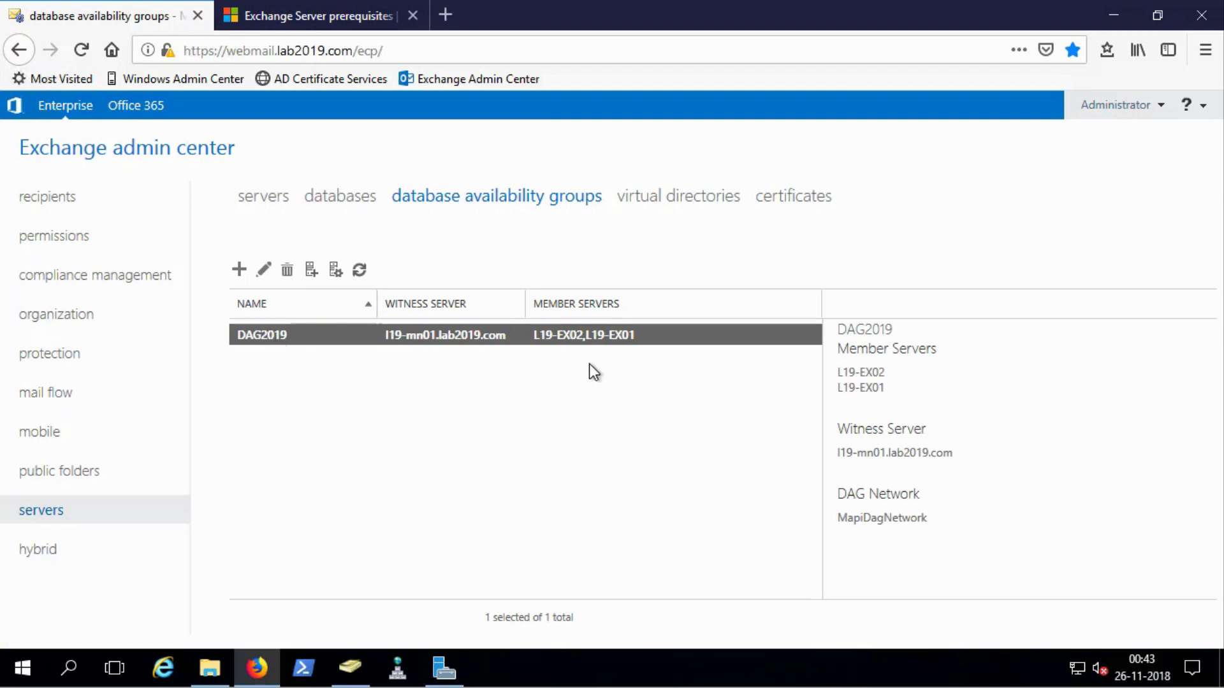
pyautogui.click(261, 201)
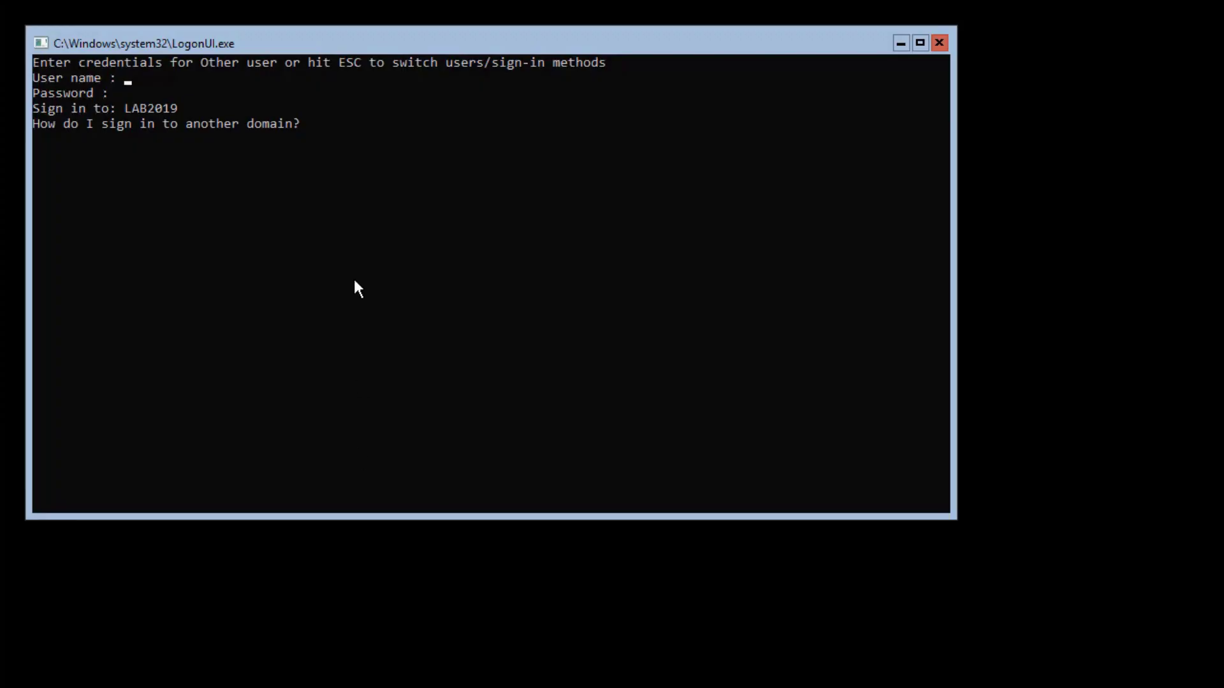
# Sign in at the logon console with the domain administrator account and its password
pyautogui.click(356, 281)
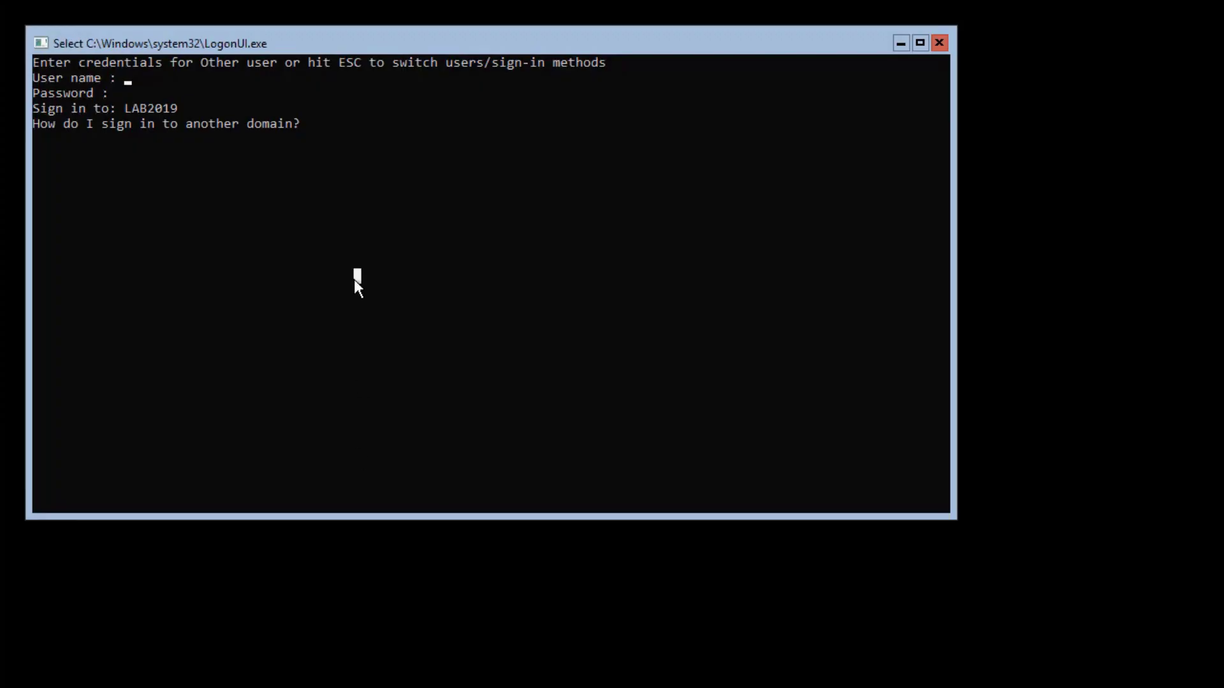
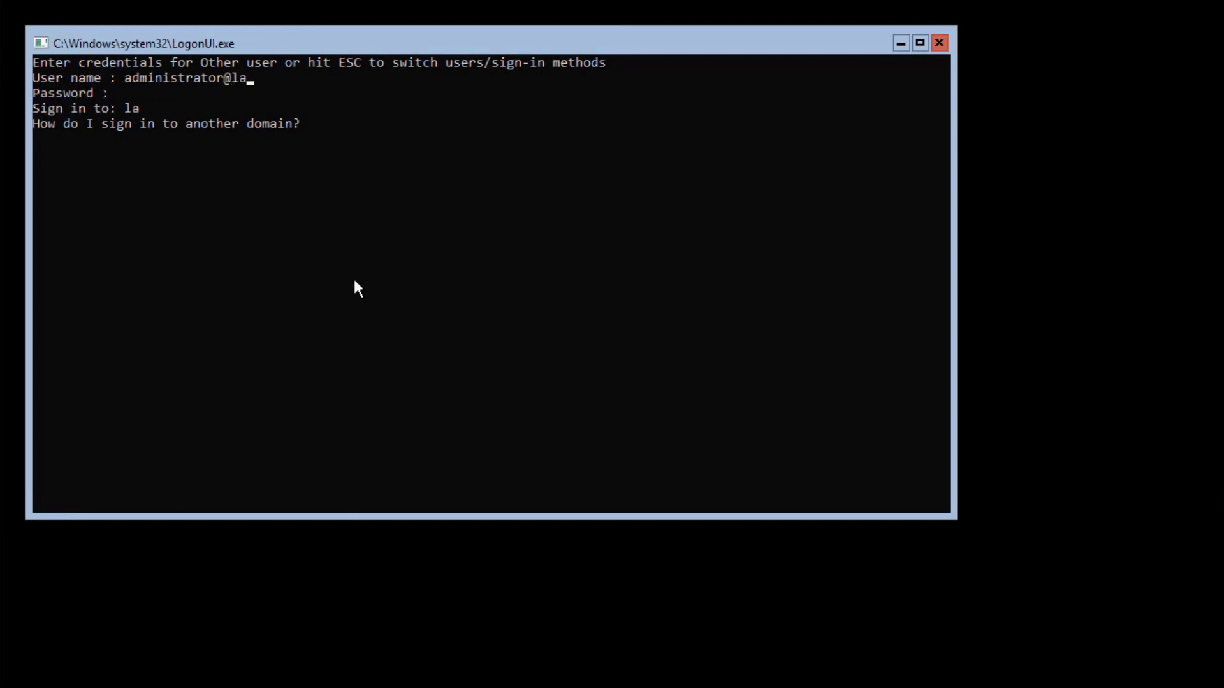
pyautogui.press('Return')
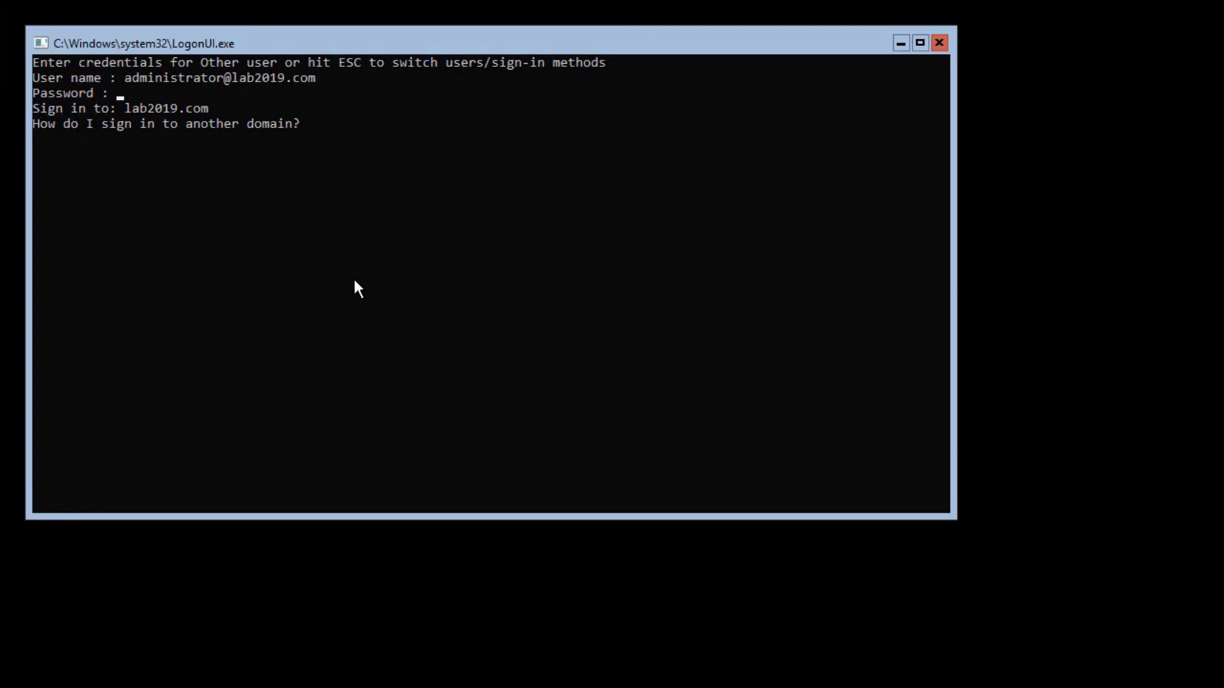
pyautogui.write('**********')
pyautogui.press('Return')
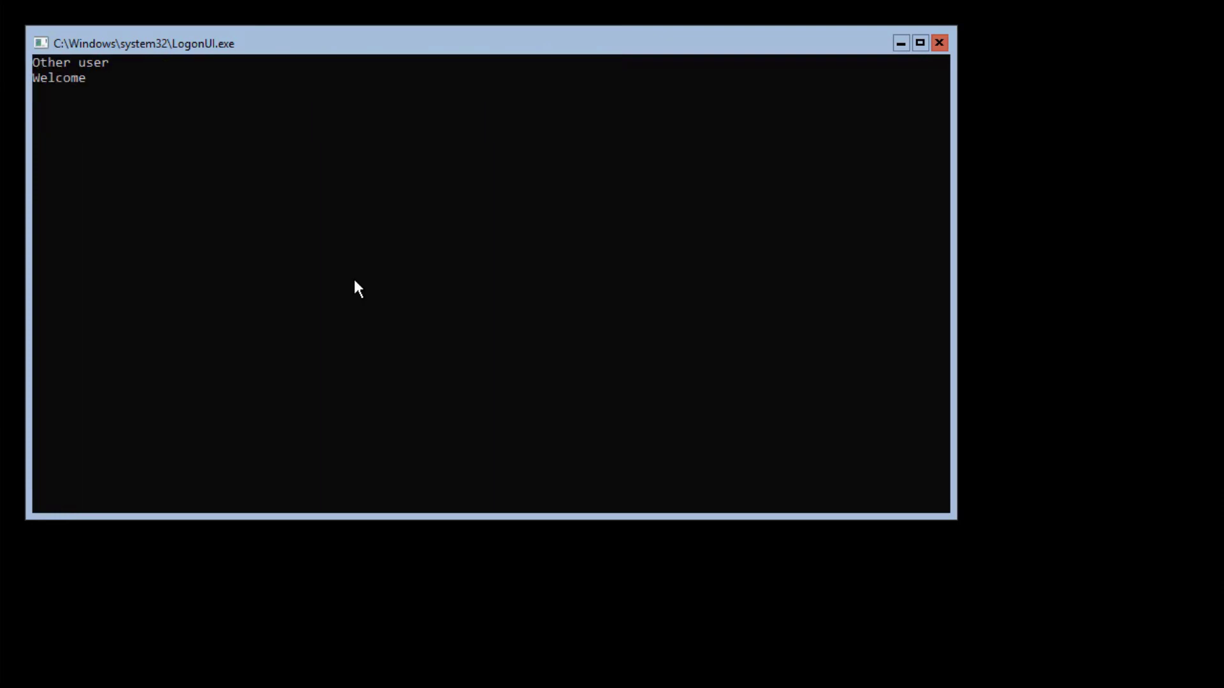